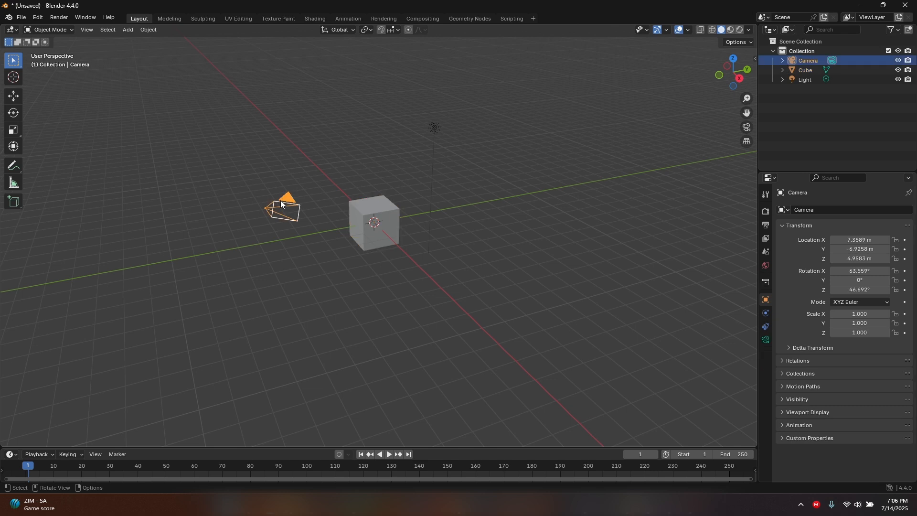
# Delete the camera and the light from the scene, keeping only the cube
pyautogui.press('Delete')
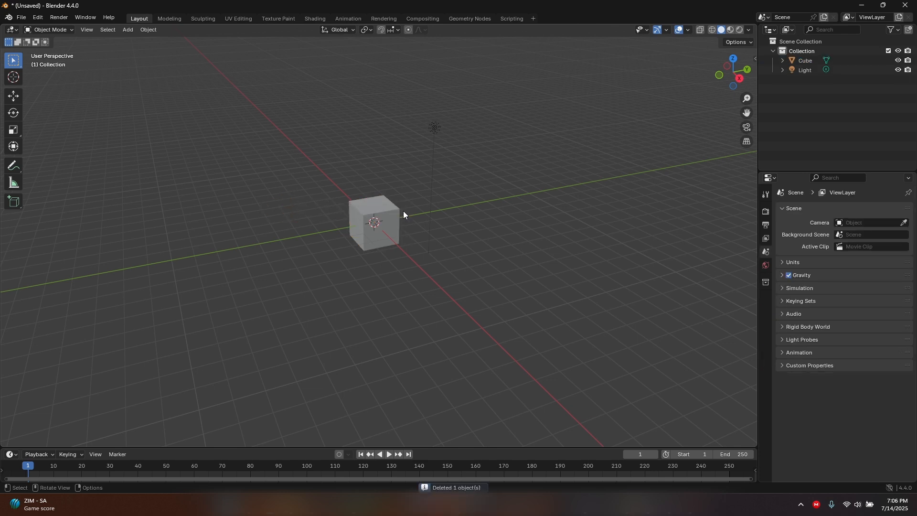
pyautogui.click(436, 140)
pyautogui.press('Delete')
# Switch to the Geometry Nodes workspace and create a new geometry node tree on the cube
pyautogui.click(475, 19)
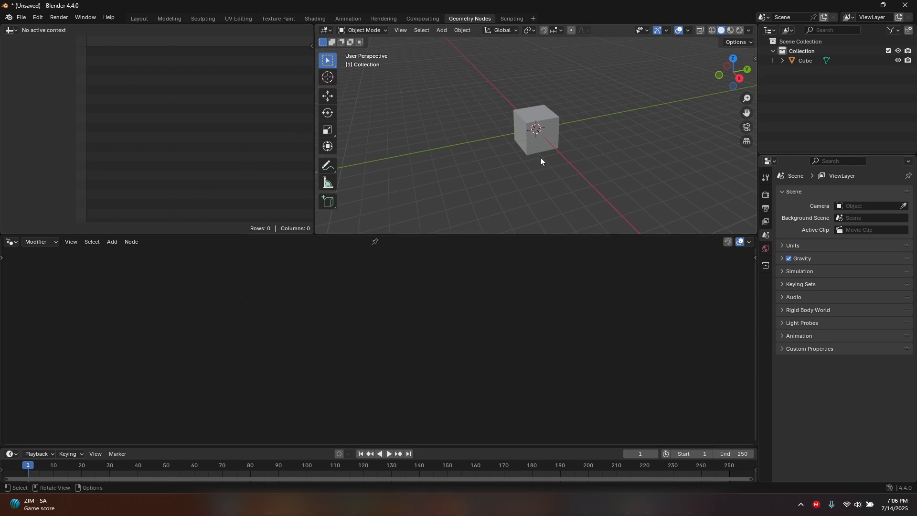
pyautogui.click(529, 118)
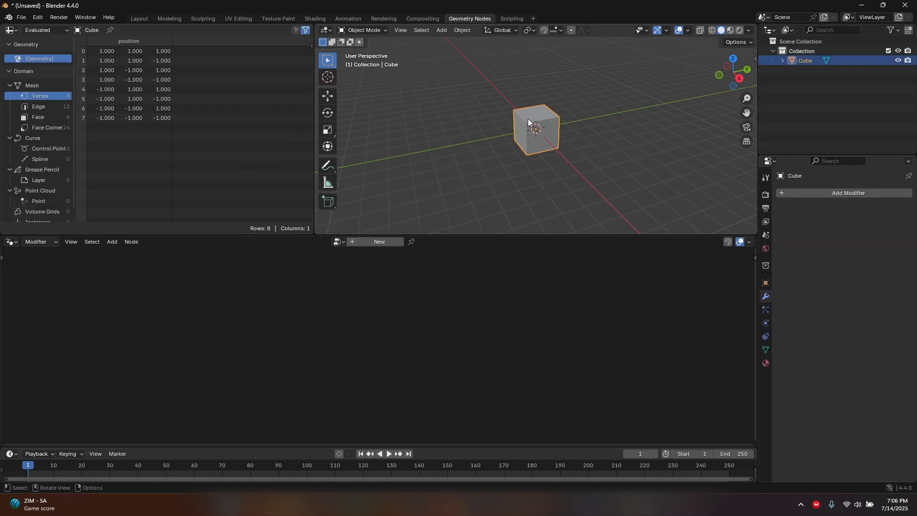
pyautogui.click(379, 242)
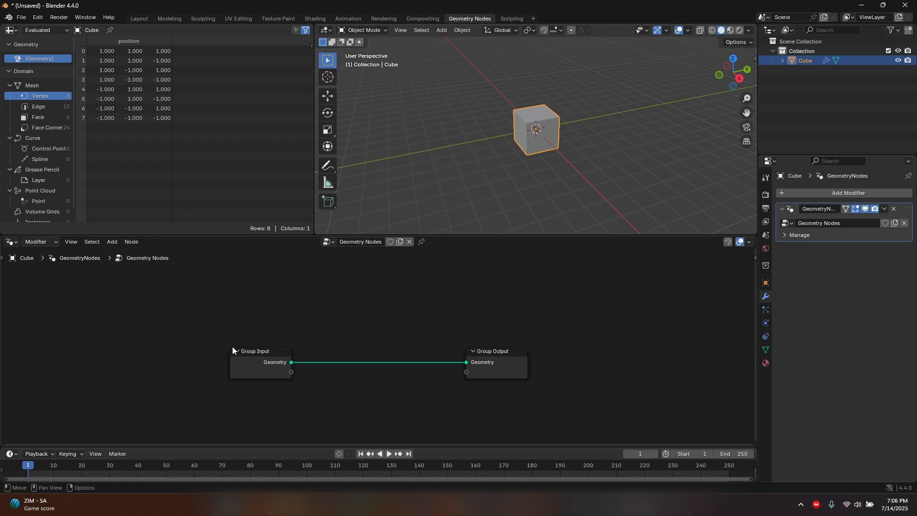
# Cut the link between Group Input and Group Output and move the Group Input node out of the way
pyautogui.moveTo(234, 352); pyautogui.dragTo(79, 346)
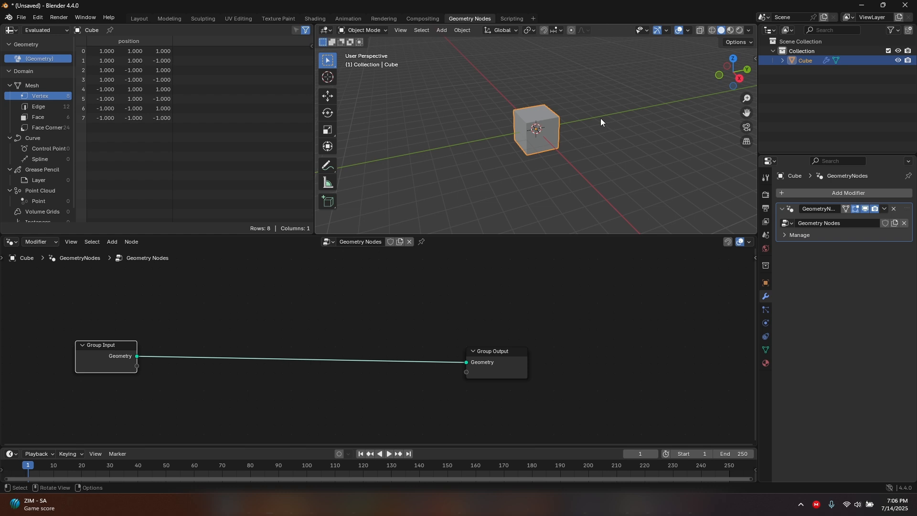
pyautogui.keyDown('ctrl'); pyautogui.moveTo(215, 315); pyautogui.dragTo(217, 401, button='right'); pyautogui.keyUp('ctrl')
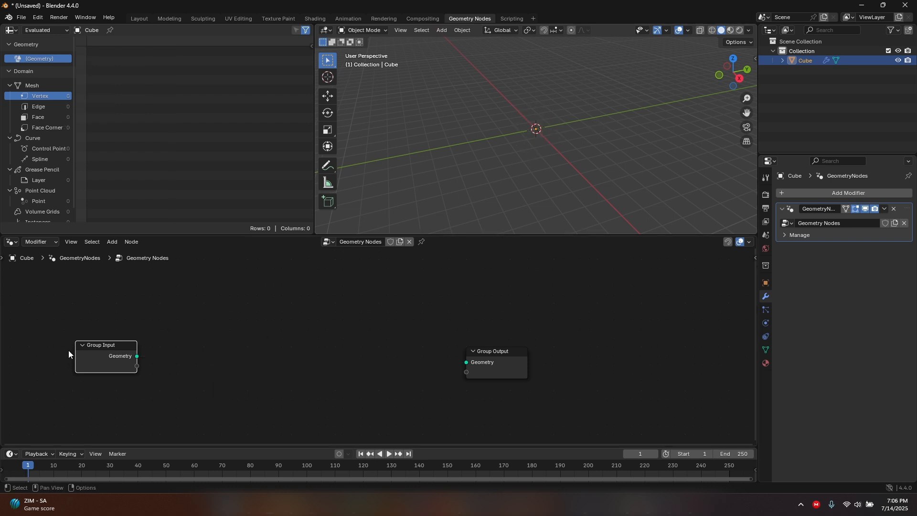
pyautogui.press('g')
pyautogui.click(64, 216)
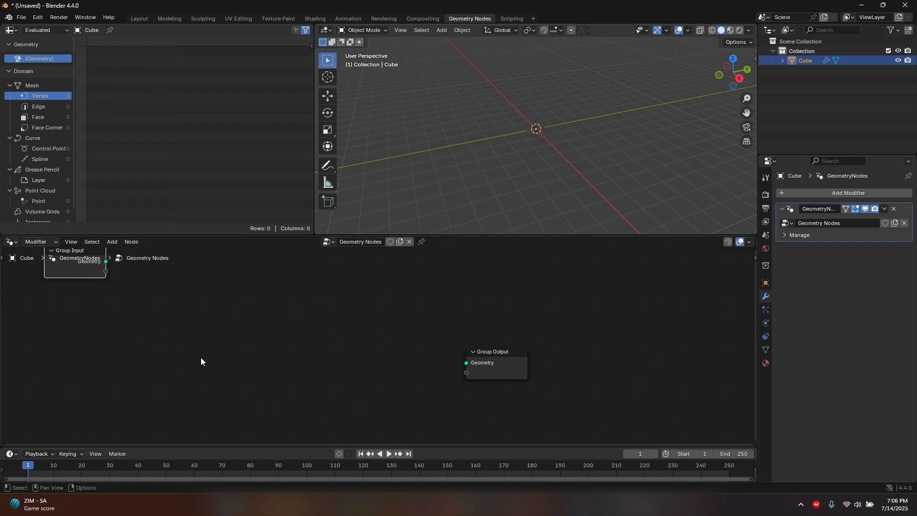
# Add a Curve Line node to the node tree and preview it through a Viewer node
pyautogui.hotkey('shift', 'a')
pyautogui.moveTo(162, 334)
pyautogui.moveTo(280, 377)
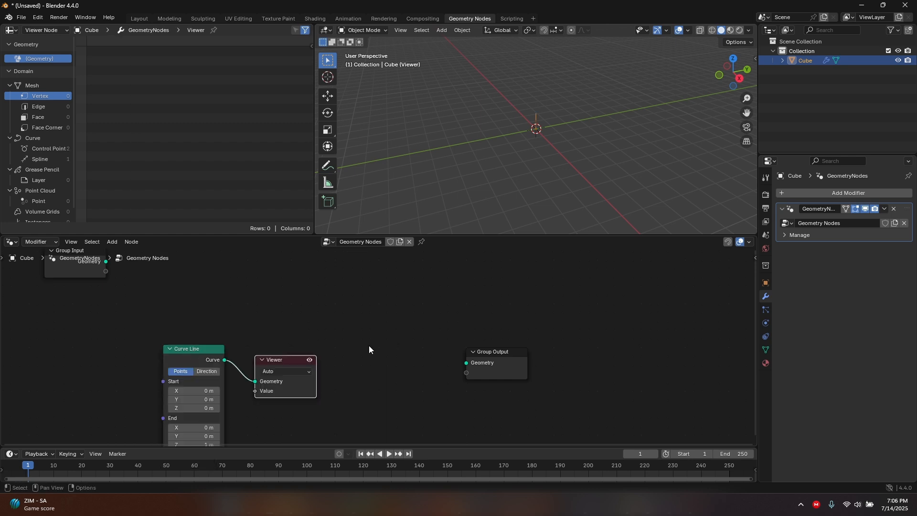
# Connect the Curve Line's Curve output to the Group Output's Geometry input and remove the Viewer node
pyautogui.moveTo(299, 355); pyautogui.dragTo(578, 369)
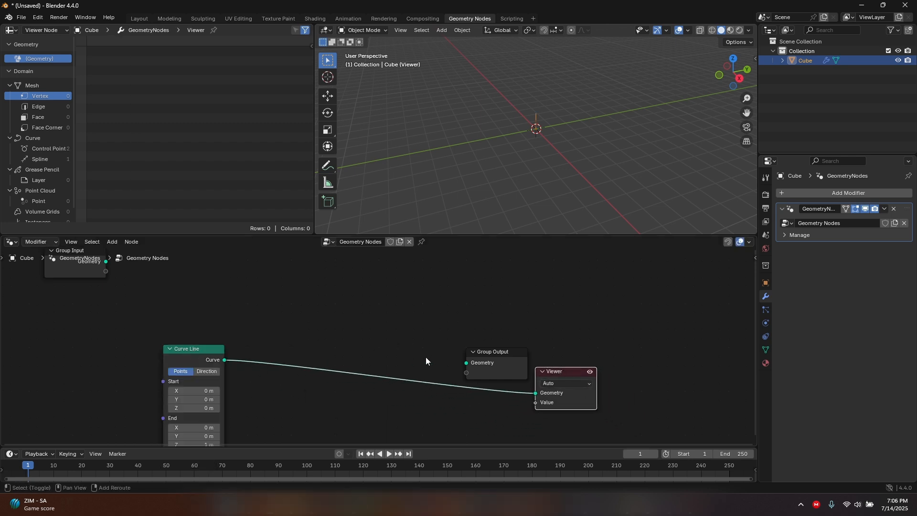
pyautogui.moveTo(223, 359); pyautogui.dragTo(468, 363)
pyautogui.click(579, 385)
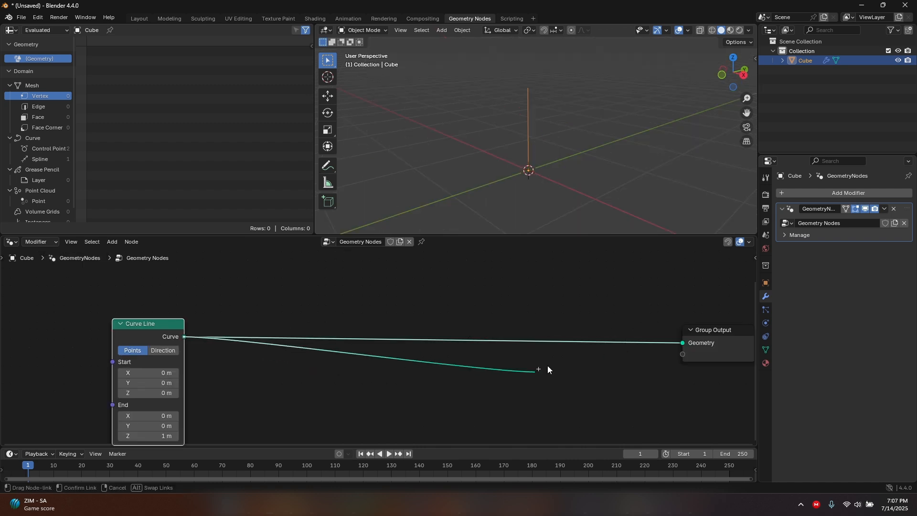
# Insert a Set Position node on the link between Curve Line and Group Output, leaving space between the nodes
pyautogui.moveTo(547, 365); pyautogui.dragTo(557, 344)
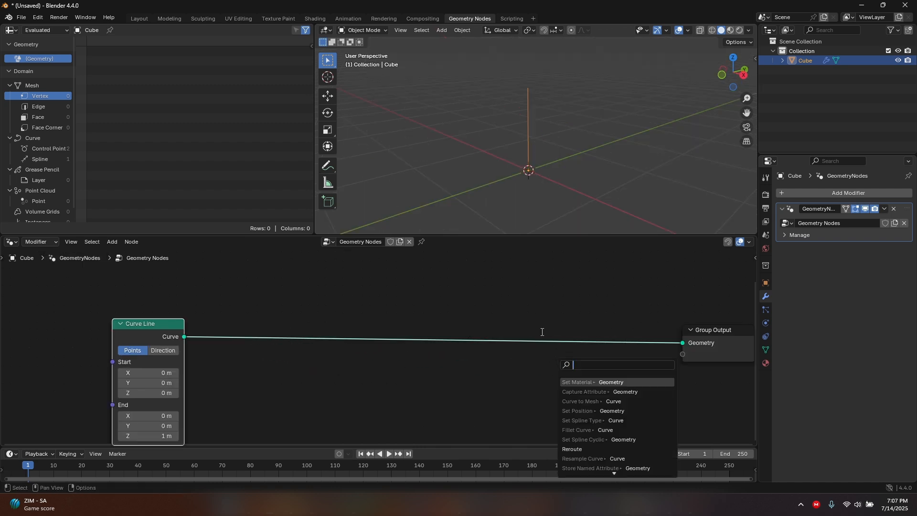
pyautogui.write('set pos')
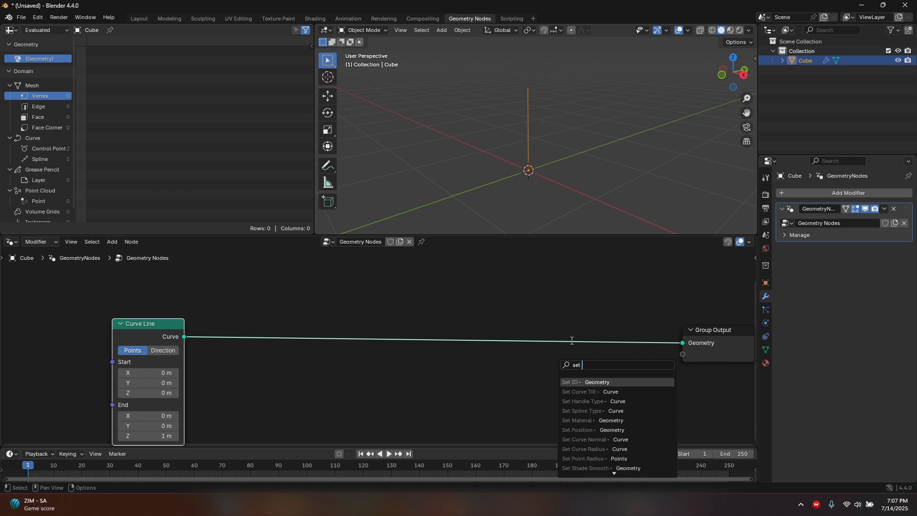
pyautogui.press('Return')
pyautogui.click(573, 340)
pyautogui.moveTo(472, 343); pyautogui.dragTo(577, 294, button='middle')
pyautogui.moveTo(245, 275); pyautogui.dragTo(289, 265)
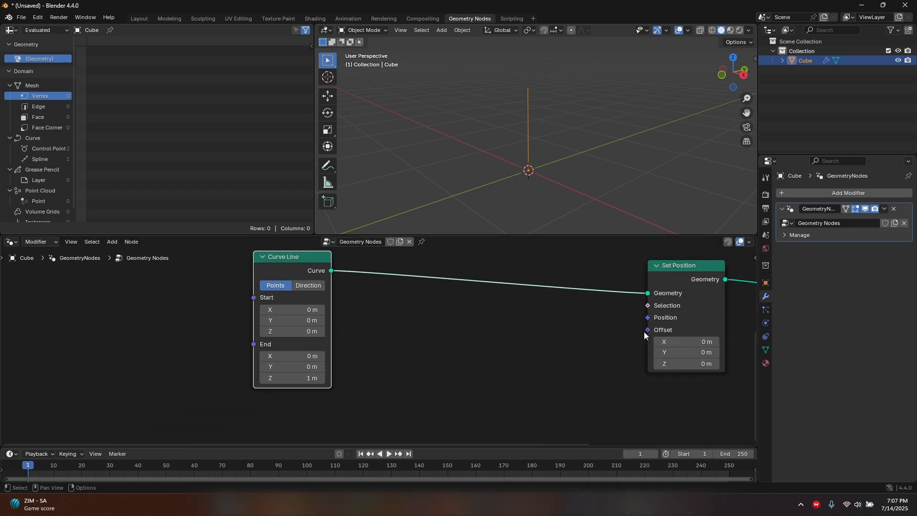
# Add a Combine XYZ node whose Vector output feeds the Set Position node's Position input
pyautogui.moveTo(630, 334); pyautogui.dragTo(631, 321, button='middle')
pyautogui.moveTo(632, 311); pyautogui.dragTo(252, 386)
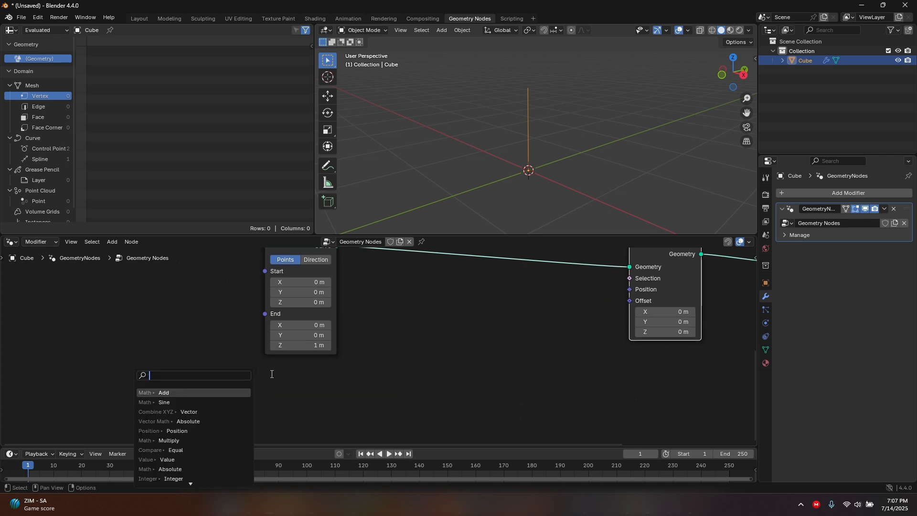
pyautogui.write('ad')
pyautogui.moveTo(629, 300); pyautogui.dragTo(580, 310)
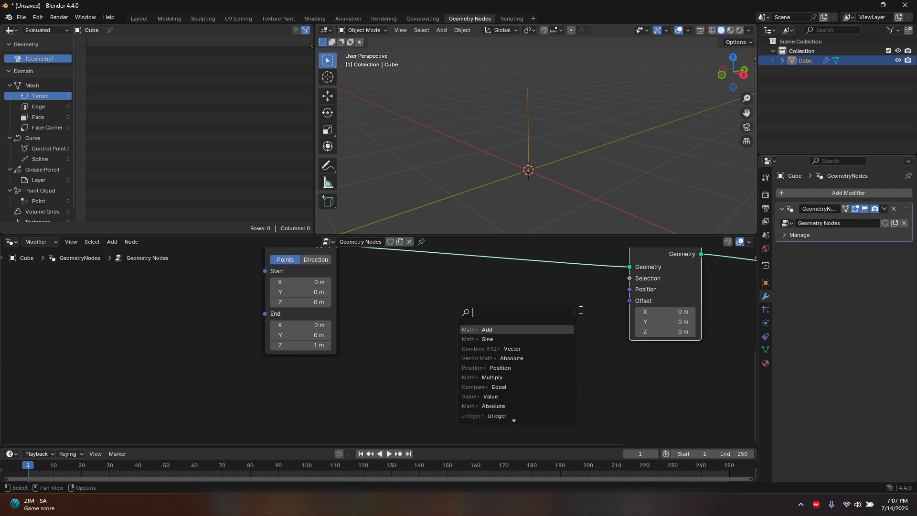
pyautogui.click(512, 349)
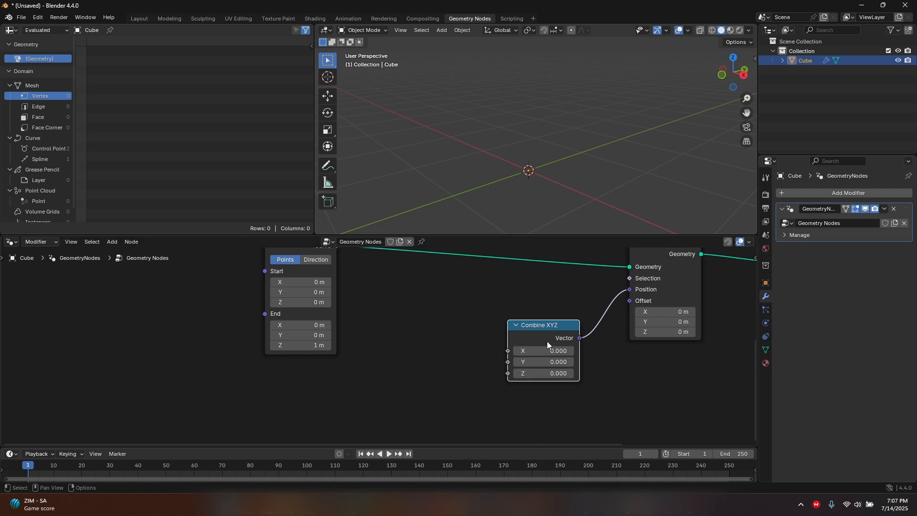
pyautogui.click(568, 326)
pyautogui.scroll(1, 569, 306)
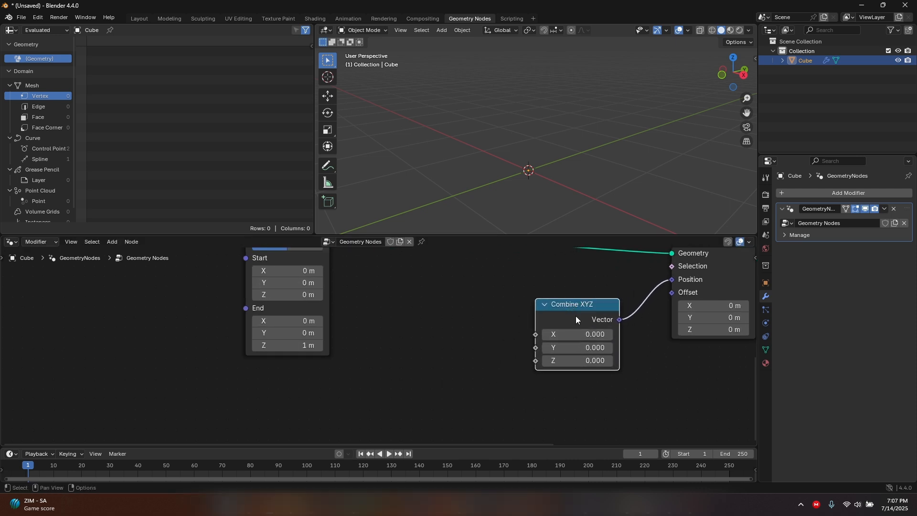
pyautogui.moveTo(576, 318); pyautogui.dragTo(566, 326)
# Examine the Combine XYZ node's inputs and the X, Y and Z directions in the 3D view from several angles
pyautogui.scroll(-2, 572, 329)
pyautogui.keyDown('shift'); pyautogui.scroll(-1, 571, 329); pyautogui.keyUp('shift')
pyautogui.scroll(2, 511, 333)
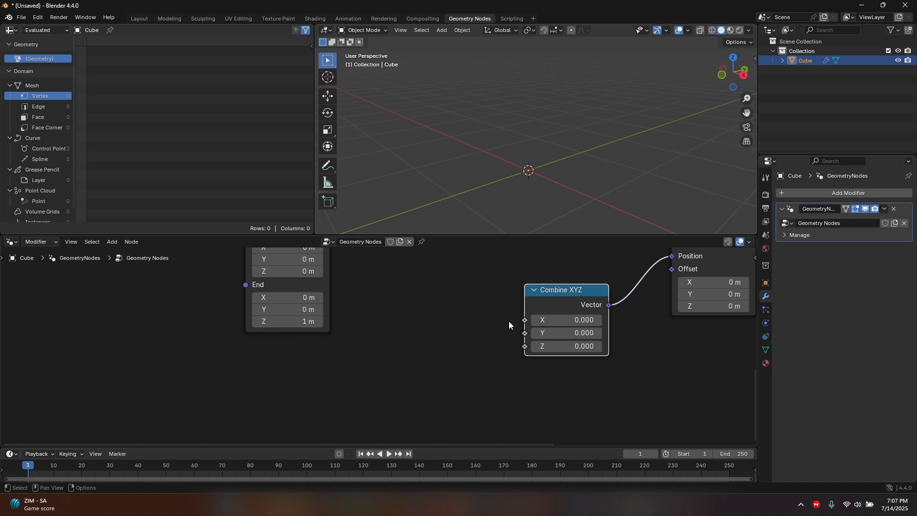
pyautogui.scroll(-2, 510, 340)
pyautogui.moveTo(526, 340); pyautogui.dragTo(495, 313, button='middle')
pyautogui.scroll(-1, 503, 340)
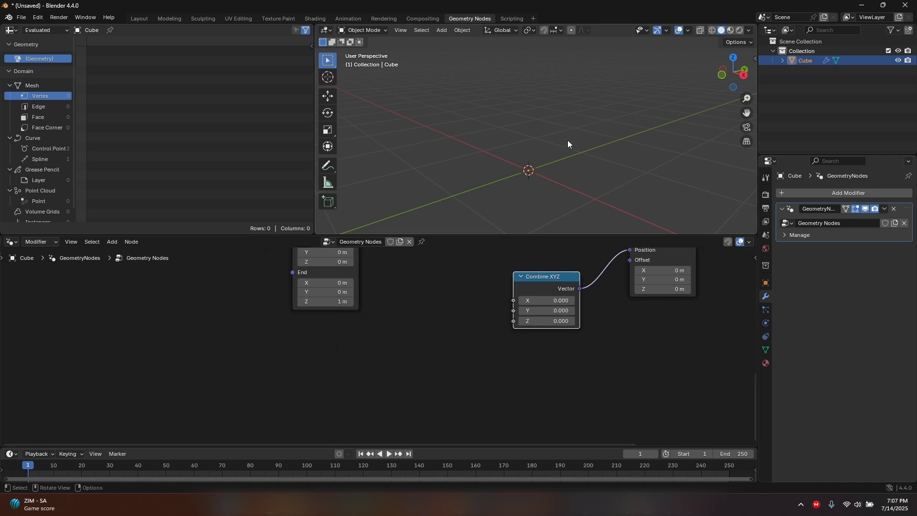
pyautogui.moveTo(568, 141); pyautogui.dragTo(533, 156, button='middle')
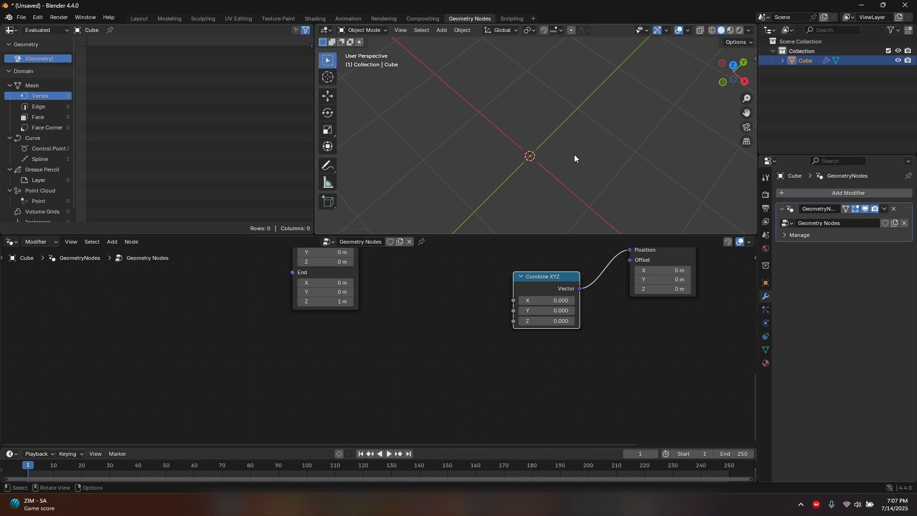
pyautogui.moveTo(479, 128); pyautogui.dragTo(564, 85, button='middle')
pyautogui.moveTo(621, 116); pyautogui.dragTo(565, 200, button='middle')
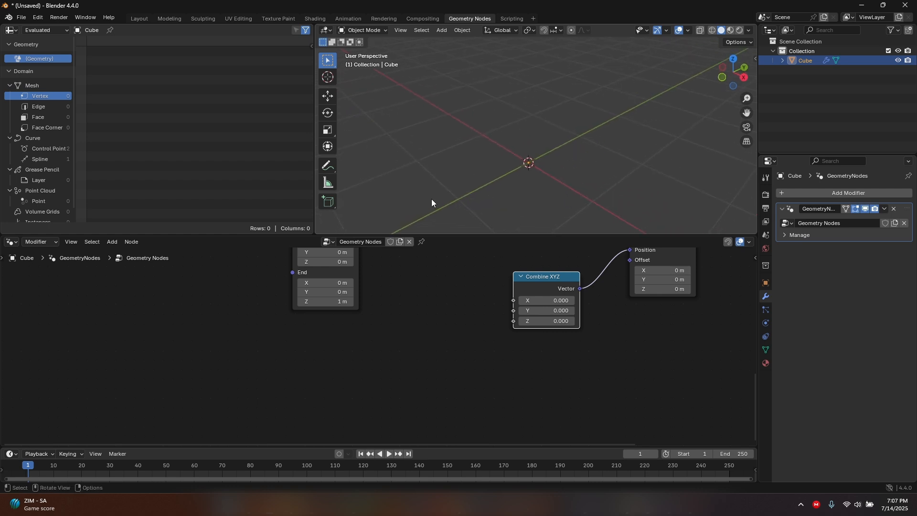
pyautogui.moveTo(432, 199); pyautogui.dragTo(558, 168, button='middle')
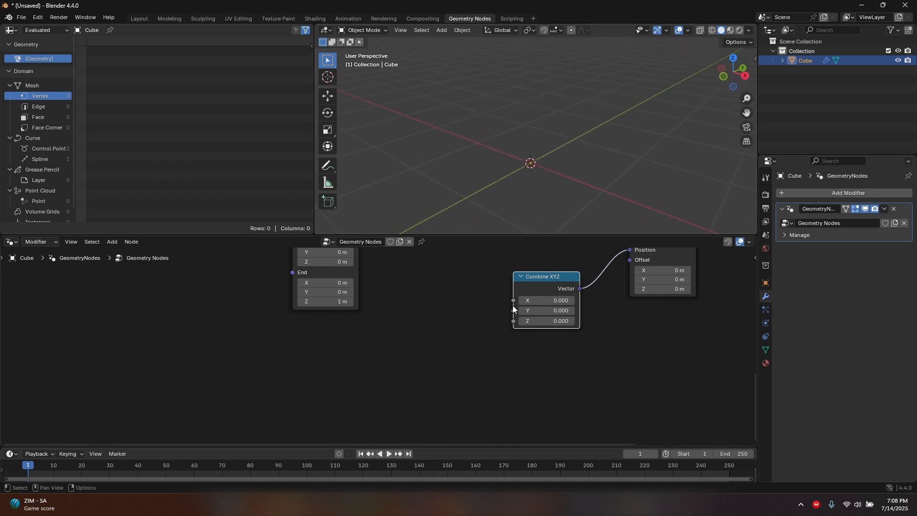
# Add a Spline Parameter node with its Factor output driving the X input of Combine XYZ
pyautogui.moveTo(513, 310); pyautogui.dragTo(256, 355)
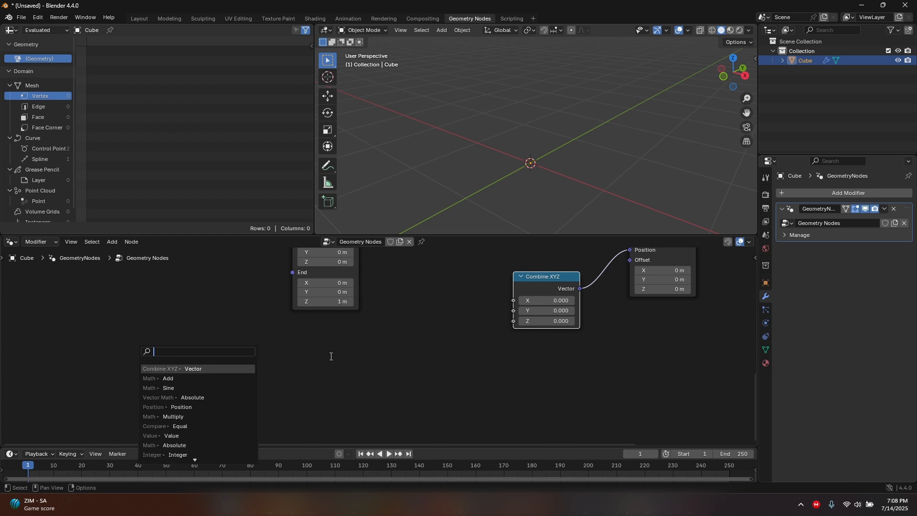
pyautogui.write('fa')
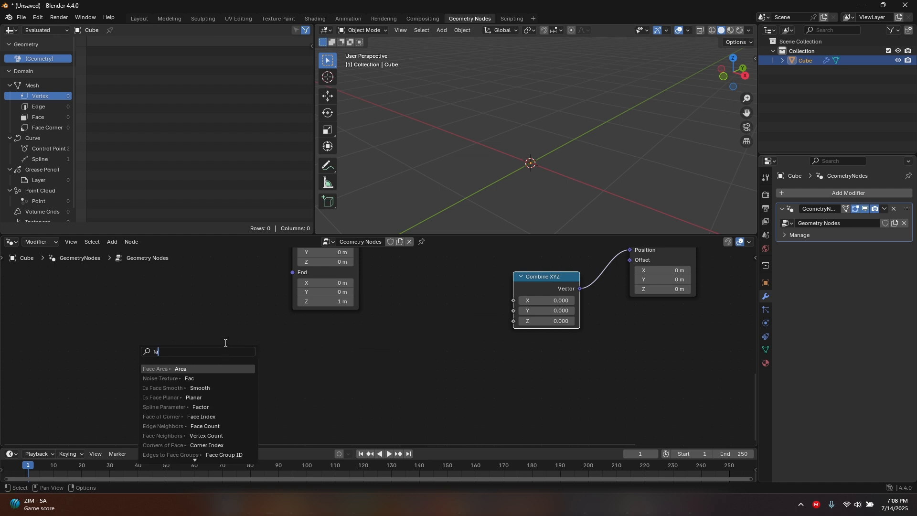
pyautogui.write('ct')
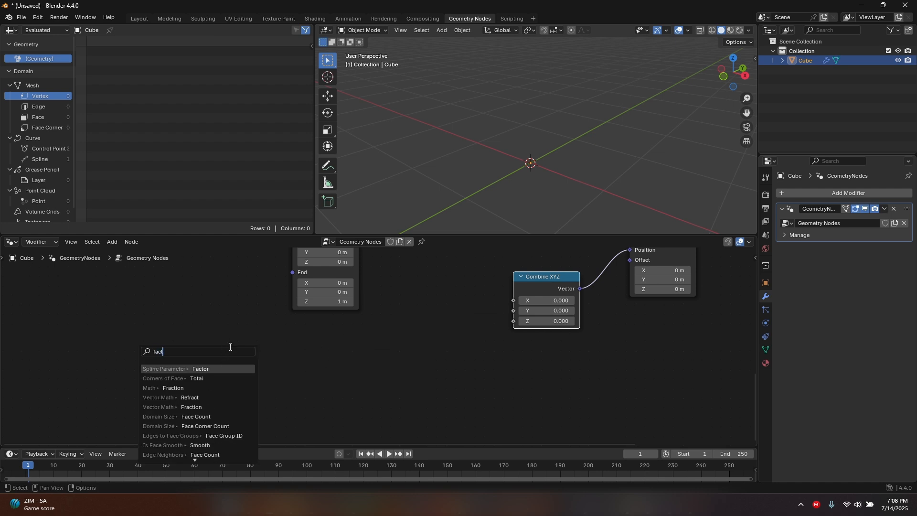
pyautogui.click(162, 368)
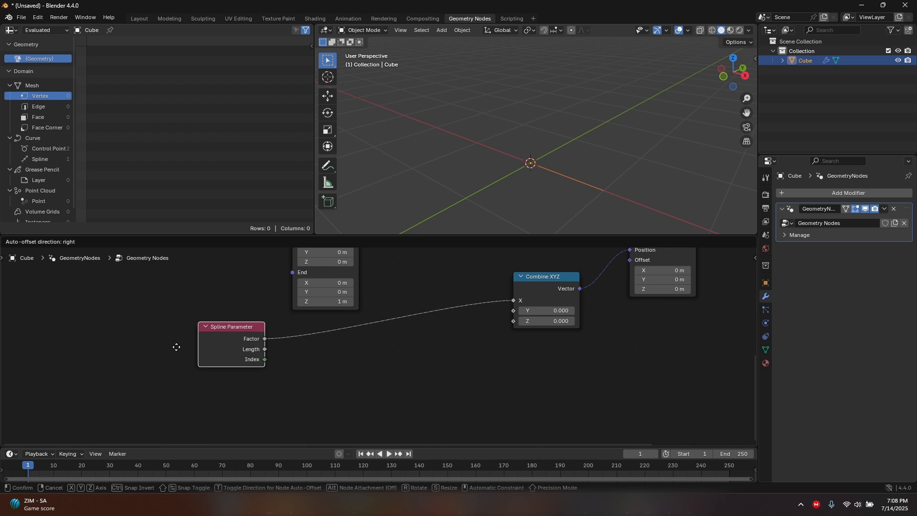
pyautogui.click(229, 350)
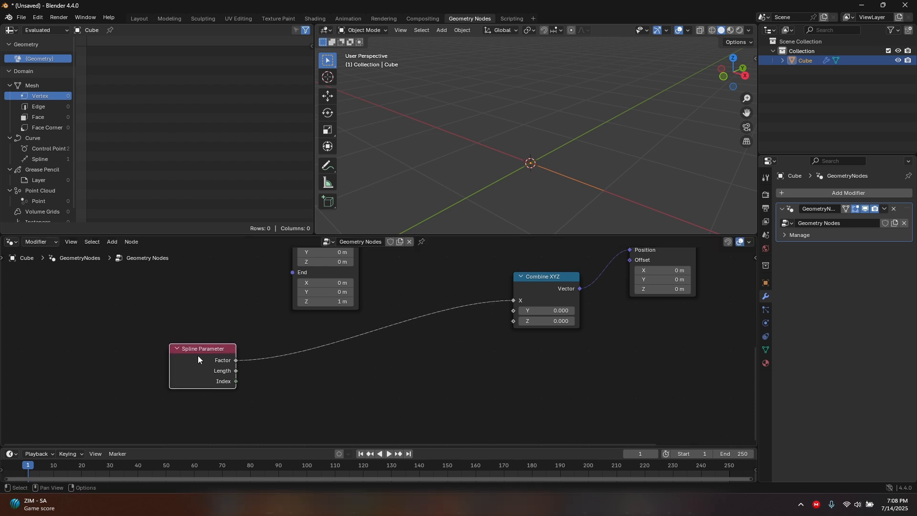
pyautogui.moveTo(198, 359); pyautogui.dragTo(194, 361)
pyautogui.moveTo(543, 288); pyautogui.dragTo(549, 285)
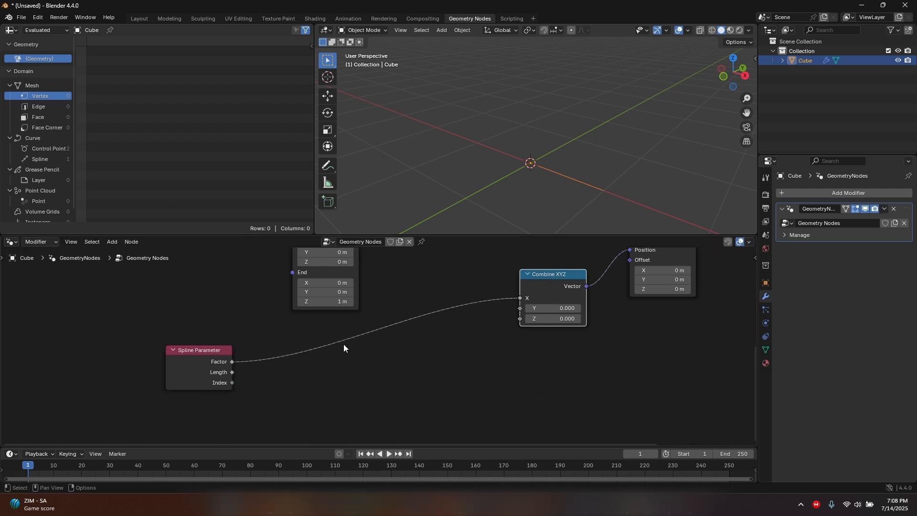
# Insert a Math node set to Sine between the Spline Parameter's Factor output and the Combine XYZ node's X input
pyautogui.moveTo(225, 328); pyautogui.dragTo(282, 314, button='middle')
pyautogui.moveTo(266, 340); pyautogui.dragTo(311, 330)
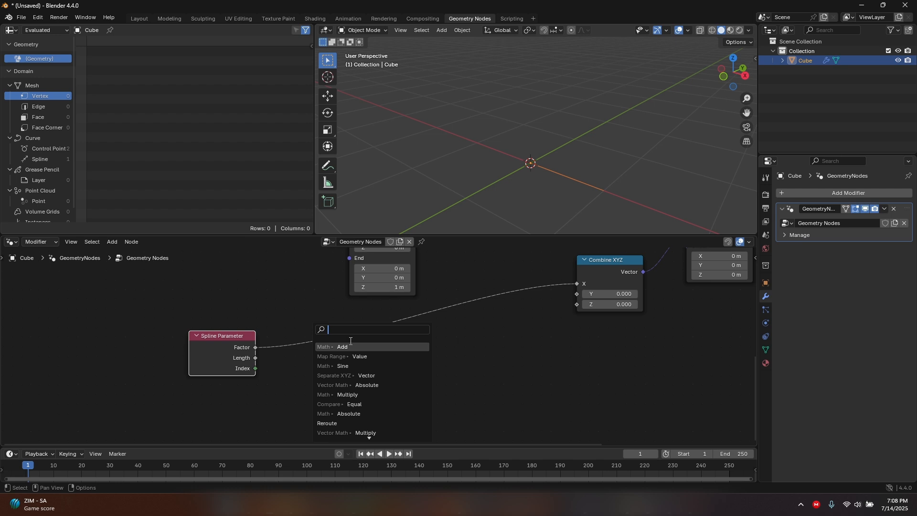
pyautogui.write('sine')
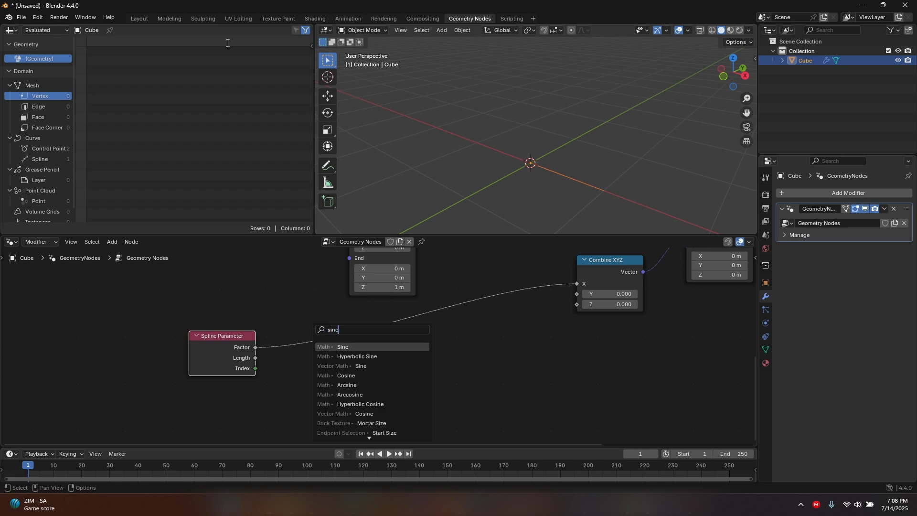
pyautogui.click(359, 346)
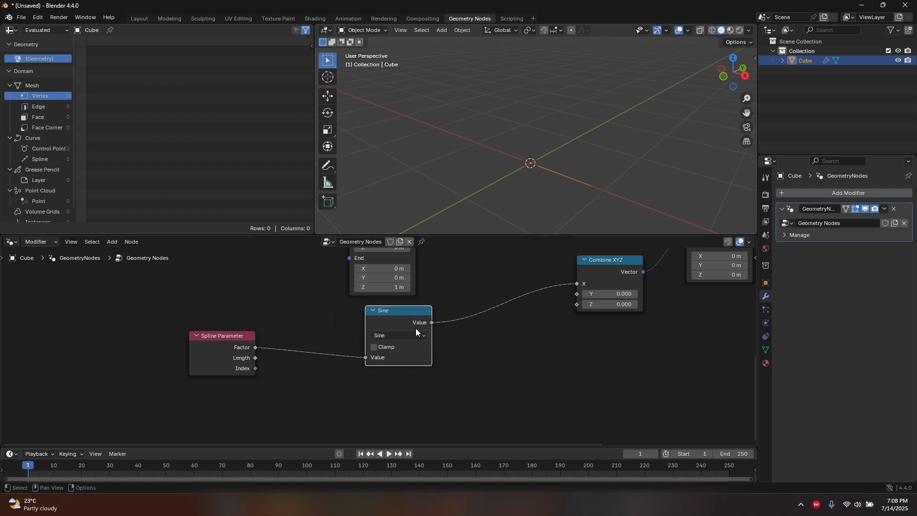
pyautogui.moveTo(412, 321); pyautogui.dragTo(414, 318)
pyautogui.moveTo(220, 336); pyautogui.dragTo(225, 330)
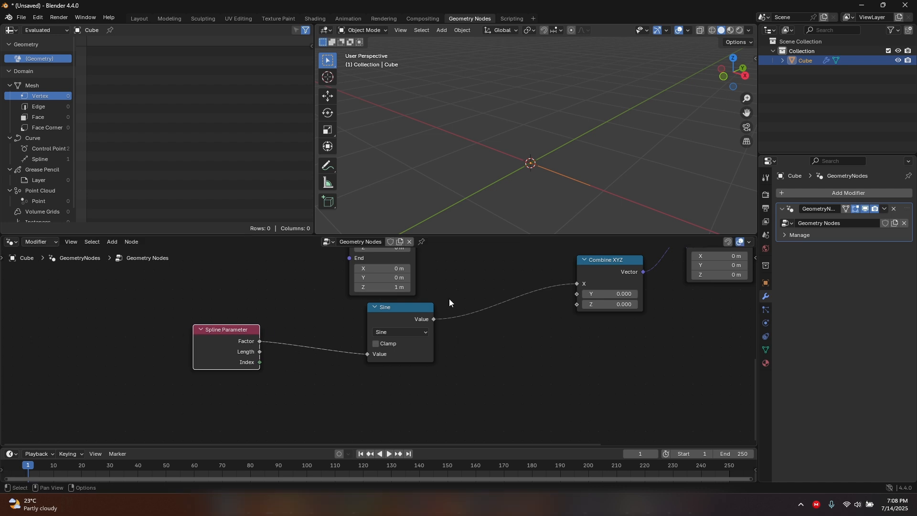
# Shift the Sine and Spline Parameter nodes farther from Combine XYZ to tidy the node layout
pyautogui.moveTo(413, 319); pyautogui.dragTo(398, 311)
pyautogui.moveTo(225, 332); pyautogui.dragTo(213, 323)
pyautogui.moveTo(382, 310); pyautogui.dragTo(373, 314)
pyautogui.moveTo(549, 200); pyautogui.dragTo(538, 160, button='middle')
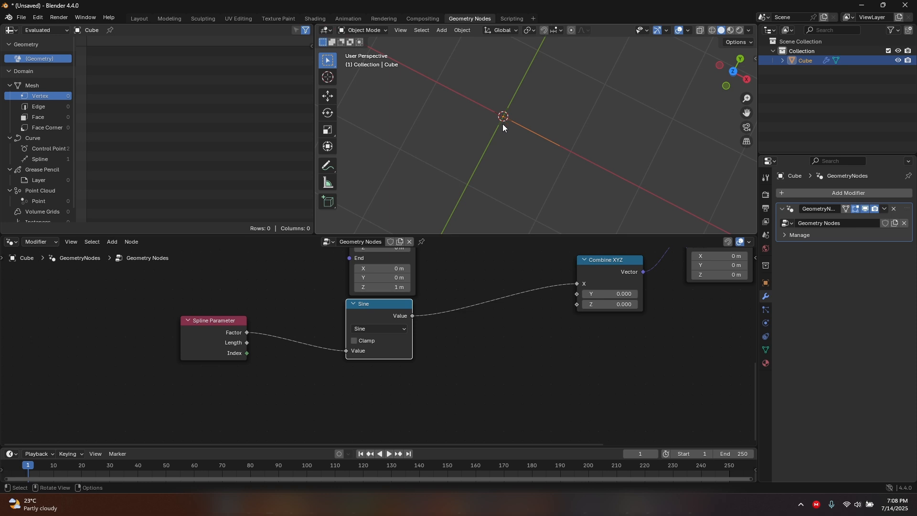
pyautogui.moveTo(386, 311); pyautogui.dragTo(368, 308)
pyautogui.moveTo(214, 345)
pyautogui.mouseDown()
pyautogui.moveTo(223, 349)
pyautogui.moveTo(212, 358)
pyautogui.mouseUp()
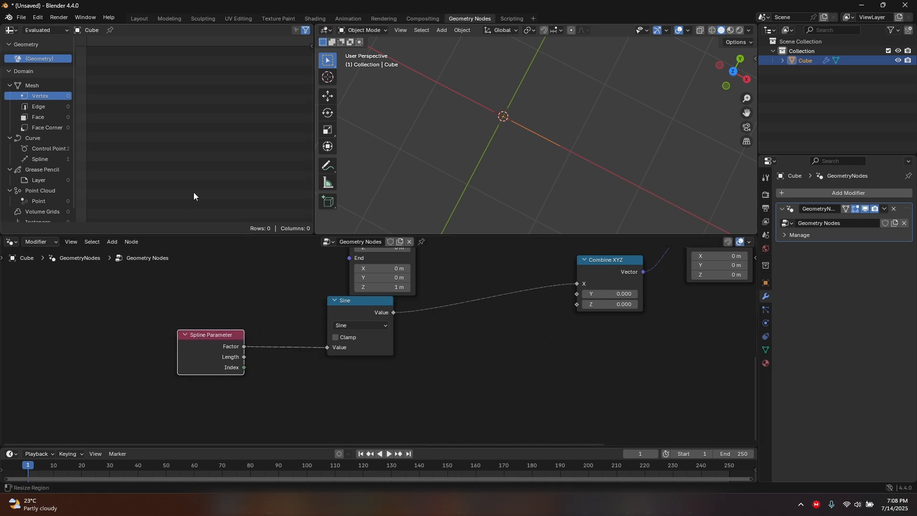
# Display the curve's control point positions in the spreadsheet
pyautogui.click(45, 158)
pyautogui.click(41, 148)
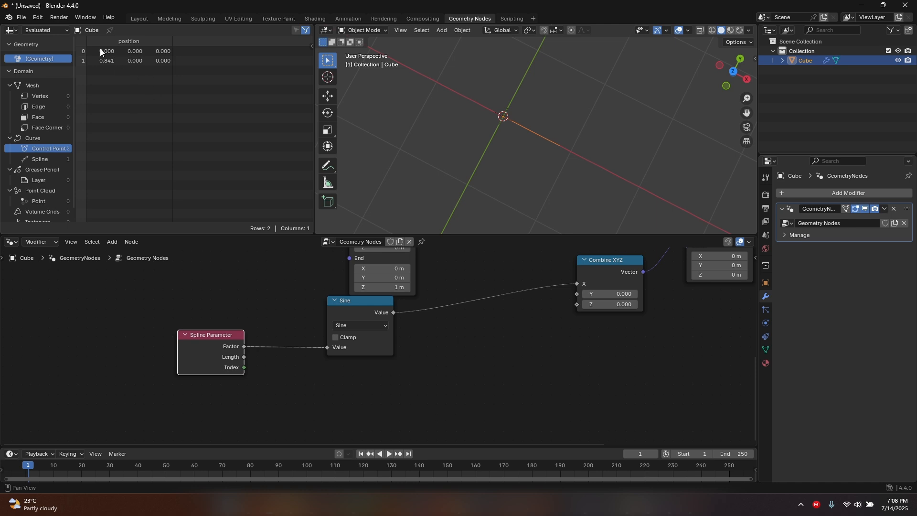
# Preview the Spline Parameter's Factor on the Curve Line geometry through a Viewer node, placing the Viewer clear of the other nodes
pyautogui.keyDown('ctrl'); pyautogui.keyDown('shift'); pyautogui.click(200, 356); pyautogui.keyUp('shift'); pyautogui.keyUp('ctrl')
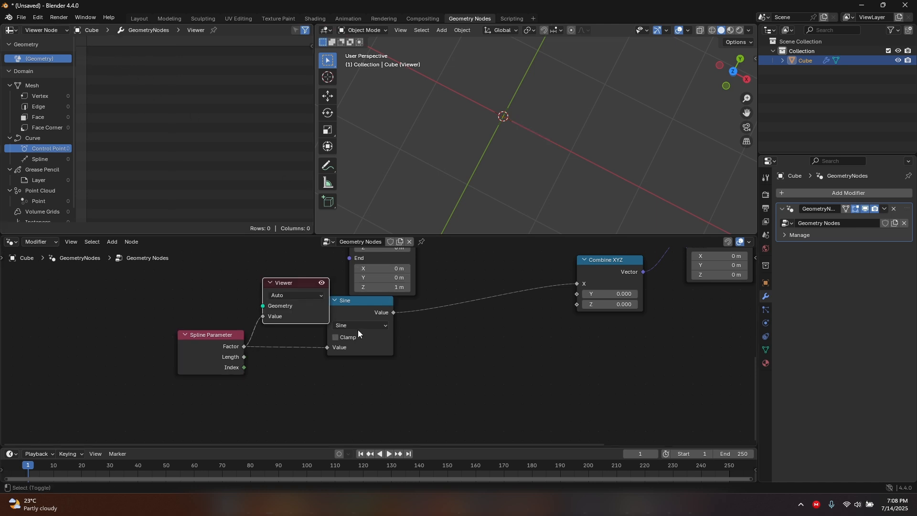
pyautogui.press('Home')
pyautogui.keyDown('ctrl'); pyautogui.keyDown('shift'); pyautogui.click(569, 258); pyautogui.keyUp('shift'); pyautogui.keyUp('ctrl')
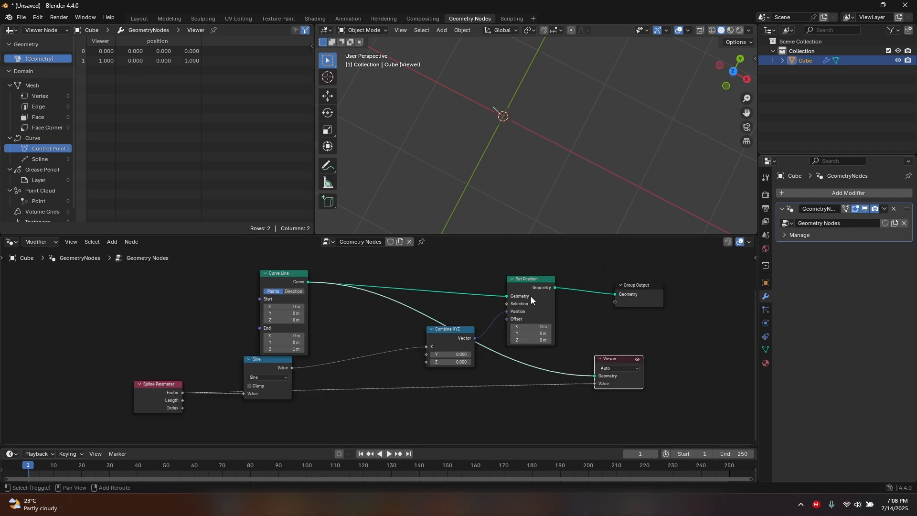
pyautogui.moveTo(615, 357); pyautogui.dragTo(473, 285, button='middle')
pyautogui.moveTo(475, 286); pyautogui.dragTo(511, 297)
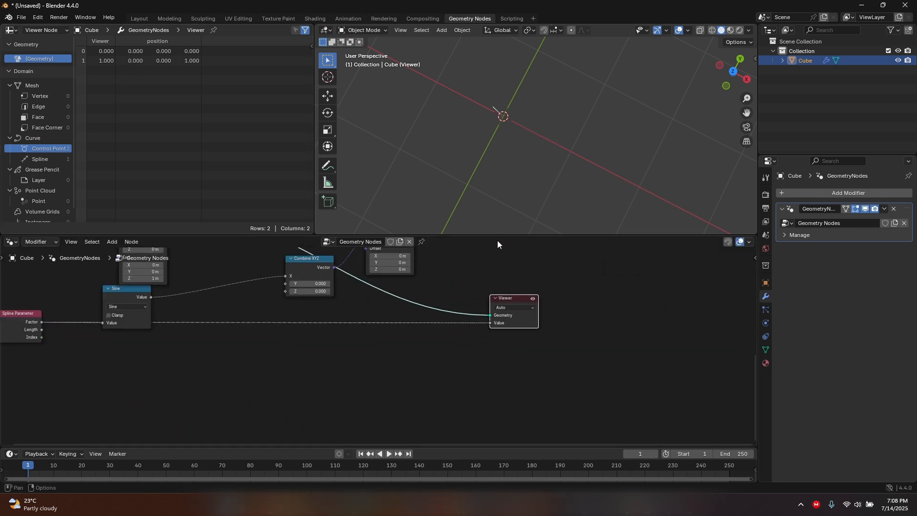
pyautogui.moveTo(297, 307); pyautogui.dragTo(411, 319, button='middle')
pyautogui.moveTo(460, 165); pyautogui.dragTo(496, 93, button='middle')
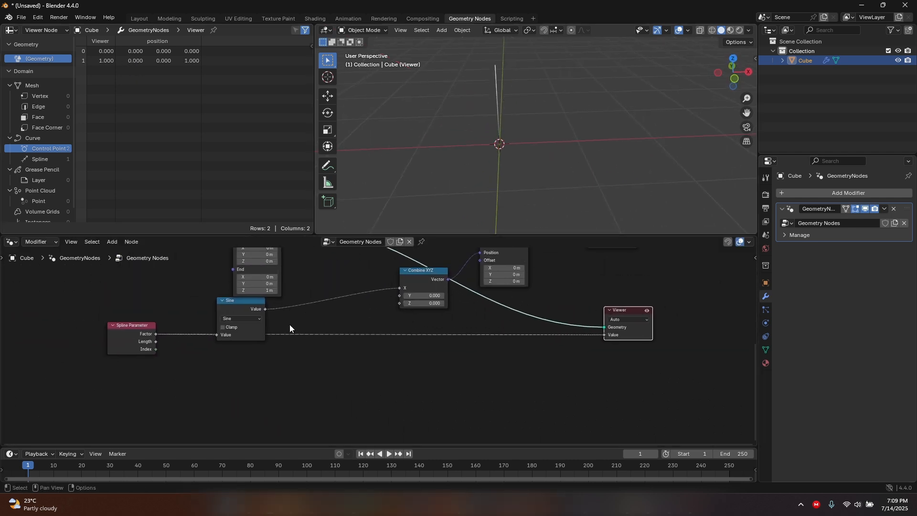
pyautogui.moveTo(122, 327); pyautogui.dragTo(120, 329)
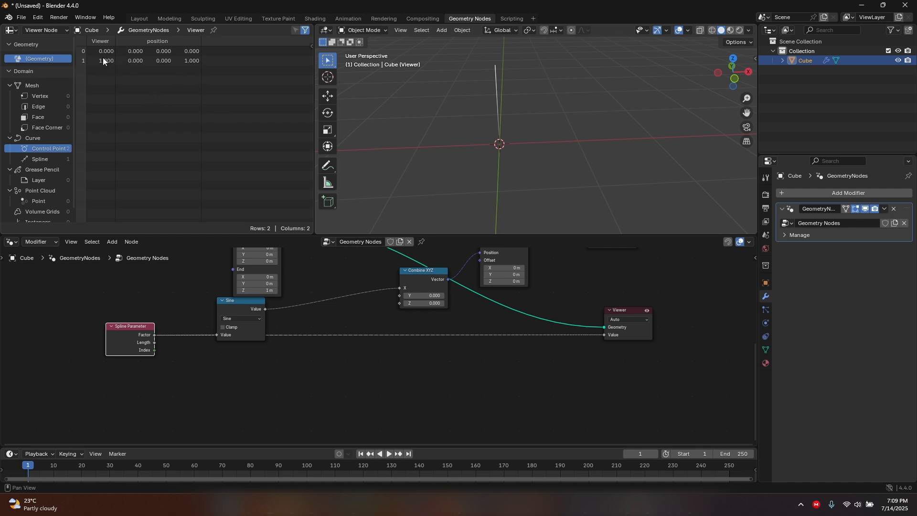
pyautogui.moveTo(534, 311); pyautogui.dragTo(522, 341, button='middle')
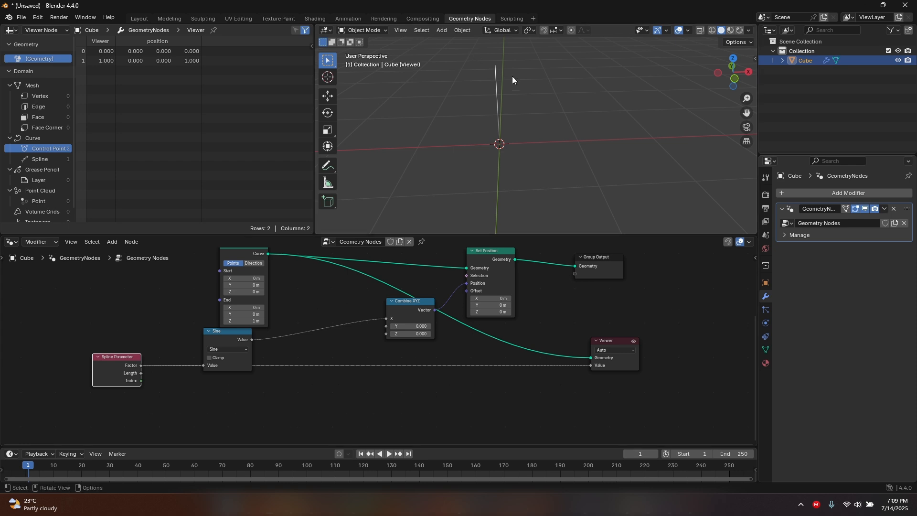
# Add a reroute point on the Curve Line output where it splits toward Set Position and the Viewer
pyautogui.press('Home')
pyautogui.keyDown('shift'); pyautogui.moveTo(319, 276); pyautogui.dragTo(328, 300, button='right'); pyautogui.keyUp('shift')
pyautogui.rightClick(328, 297)
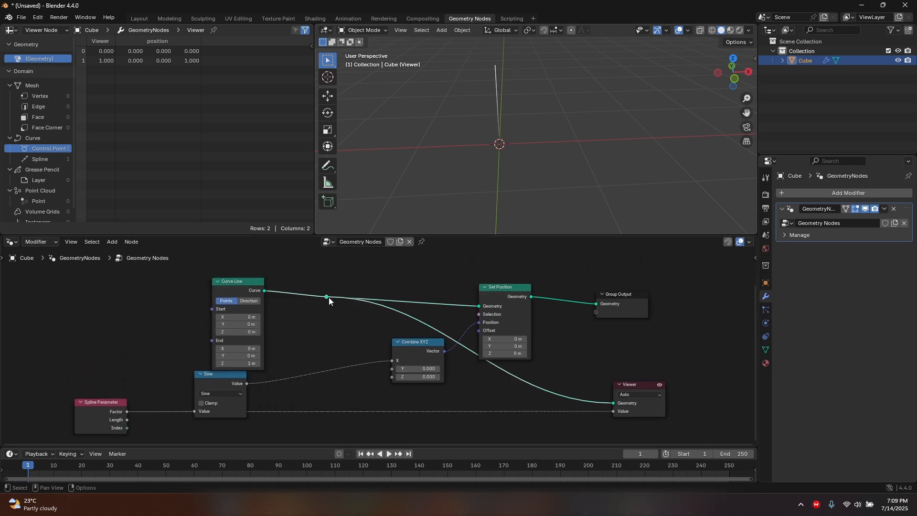
pyautogui.moveTo(327, 296); pyautogui.dragTo(355, 288)
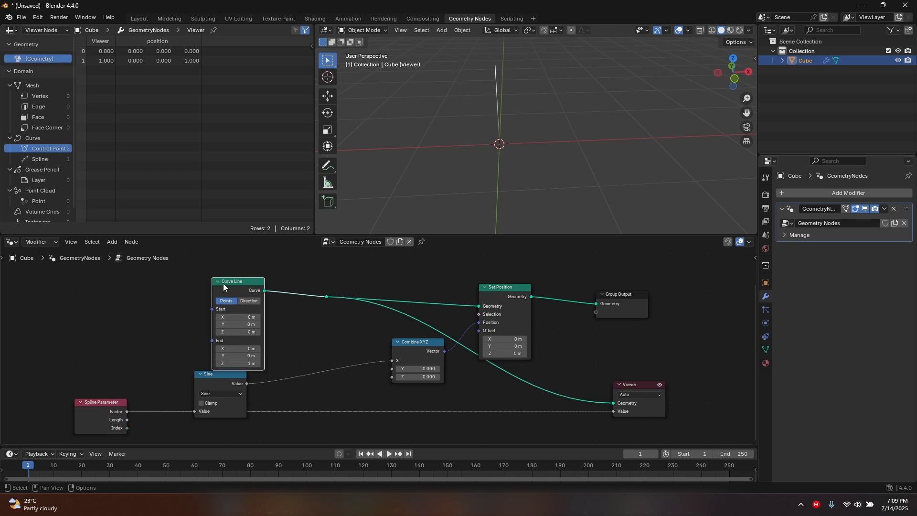
# Insert a Resample Curve node with a Count of 19 between Curve Line and the reroute, and check the resampled points in the spreadsheet
pyautogui.moveTo(222, 283); pyautogui.dragTo(190, 278)
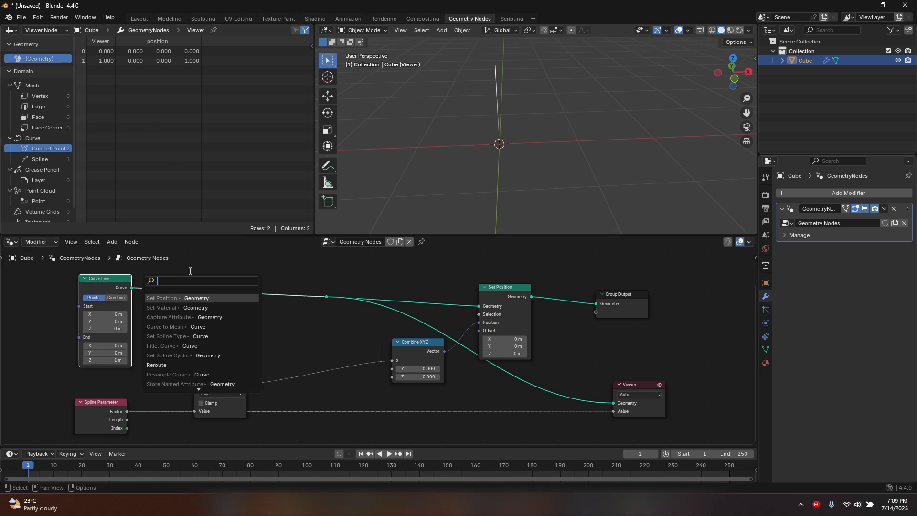
pyautogui.write('resa')
pyautogui.click(205, 299)
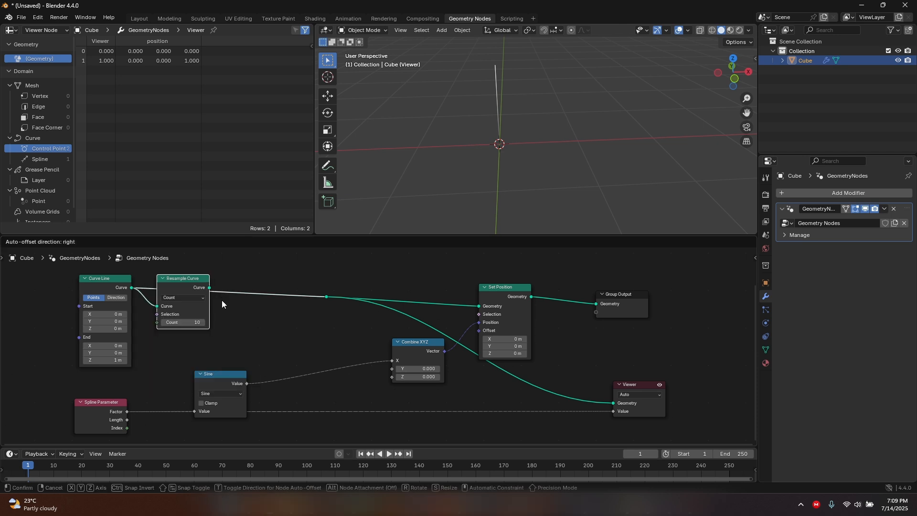
pyautogui.click(221, 300)
pyautogui.click(189, 323)
pyautogui.write('19')
pyautogui.press('Return')
pyautogui.scroll(-2, 214, 82)
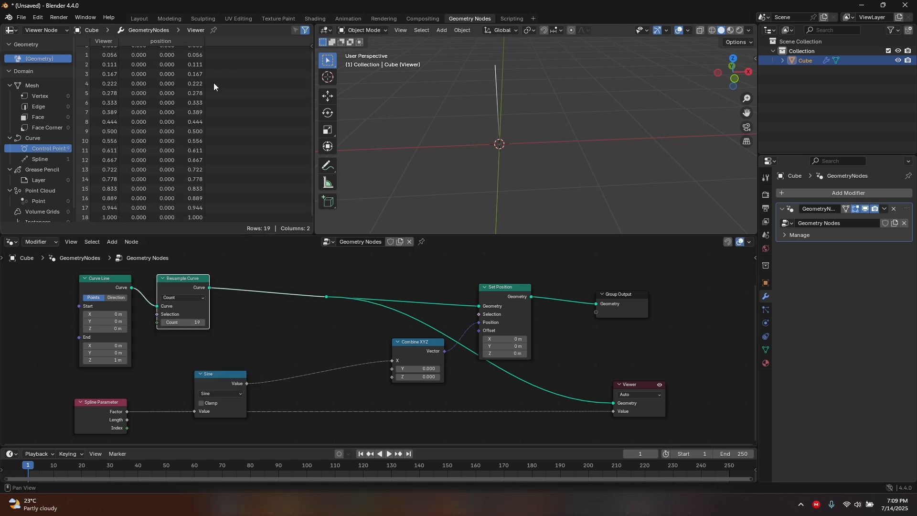
pyautogui.scroll(1, 213, 87)
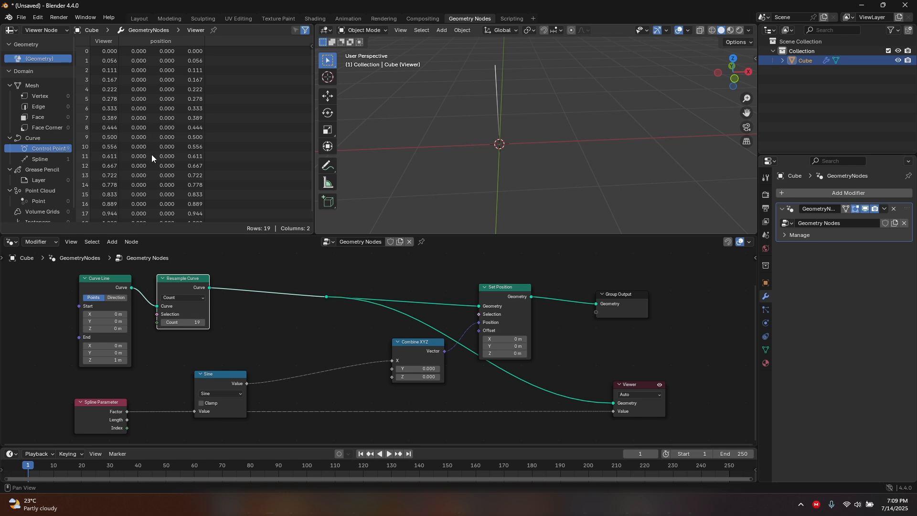
pyautogui.scroll(-1, 151, 154)
# Link the Set Position node's Geometry output to the Viewer to inspect the displaced curve
pyautogui.moveTo(480, 339); pyautogui.dragTo(416, 302, button='middle')
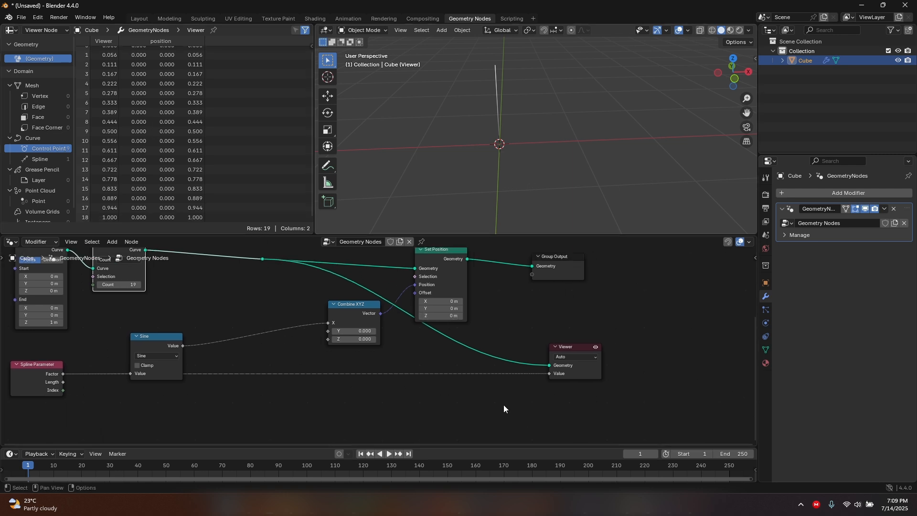
pyautogui.moveTo(503, 405); pyautogui.dragTo(508, 431, button='middle')
pyautogui.keyDown('ctrl'); pyautogui.keyDown('shift'); pyautogui.click(452, 284); pyautogui.keyUp('shift'); pyautogui.keyUp('ctrl')
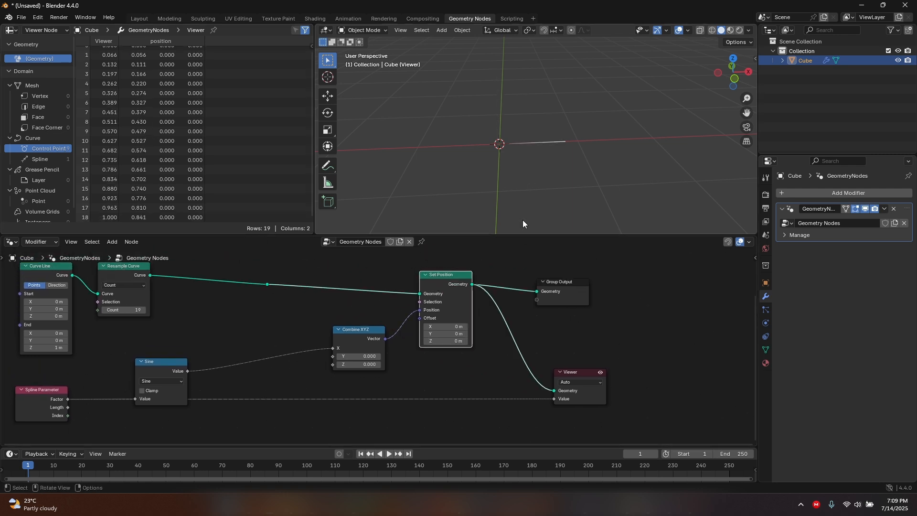
pyautogui.moveTo(522, 220); pyautogui.dragTo(519, 205, button='middle')
# Cut the link between the Spline Parameter's Factor and the Viewer's Value input, and reposition the Sine node
pyautogui.moveTo(163, 361); pyautogui.dragTo(165, 339)
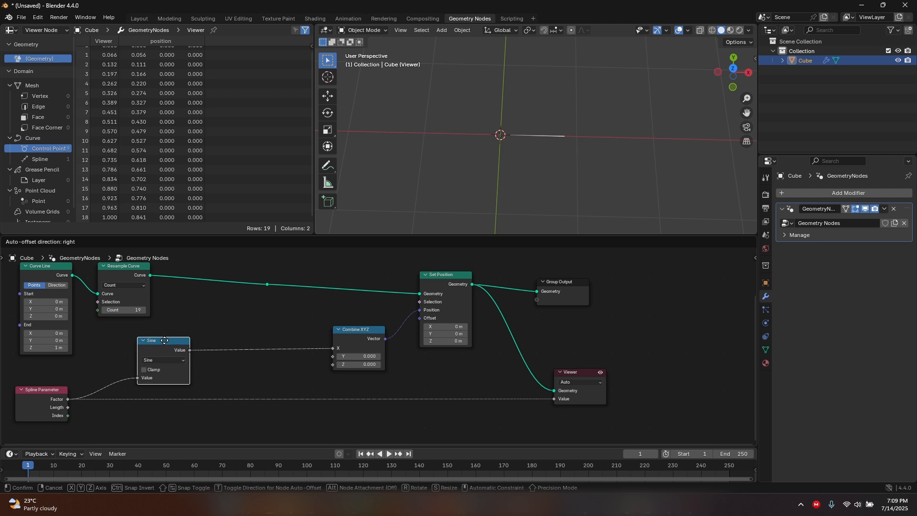
pyautogui.scroll(1, 105, 394)
pyautogui.keyDown('shift'); pyautogui.moveTo(524, 126); pyautogui.dragTo(620, 110, button='middle'); pyautogui.keyUp('shift')
pyautogui.keyDown('ctrl'); pyautogui.moveTo(303, 377); pyautogui.dragTo(282, 430, button='right'); pyautogui.keyUp('ctrl')
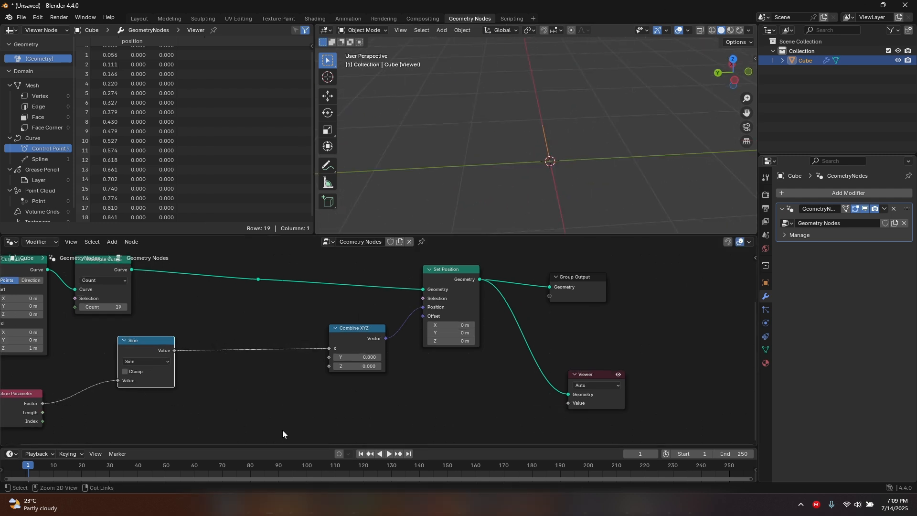
pyautogui.moveTo(157, 352); pyautogui.dragTo(161, 362)
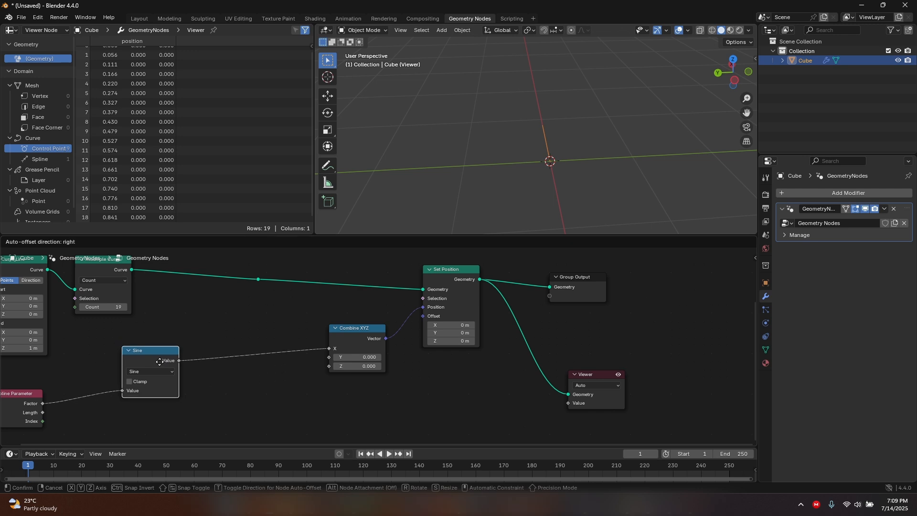
pyautogui.moveTo(577, 136); pyautogui.dragTo(624, 128, button='middle')
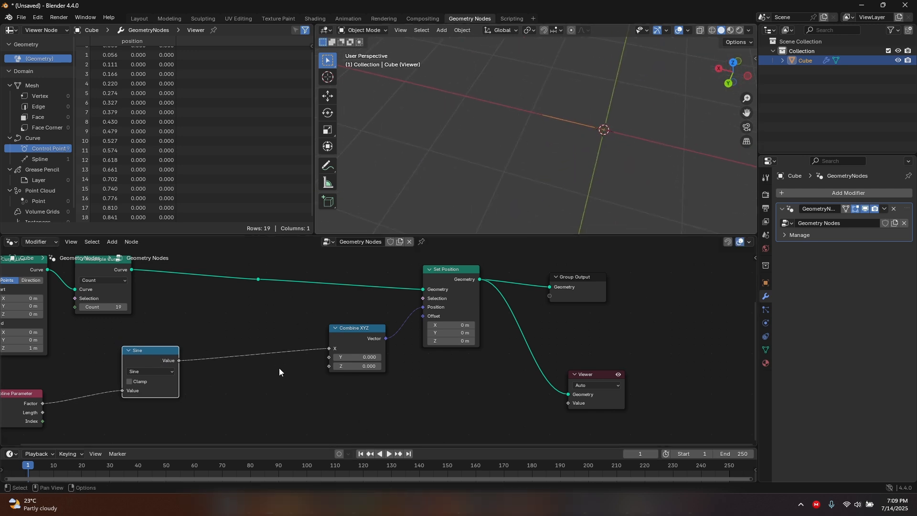
# Duplicate the Sine node below the original with its Factor input link kept, making room around Combine XYZ
pyautogui.moveTo(363, 342); pyautogui.dragTo(364, 351)
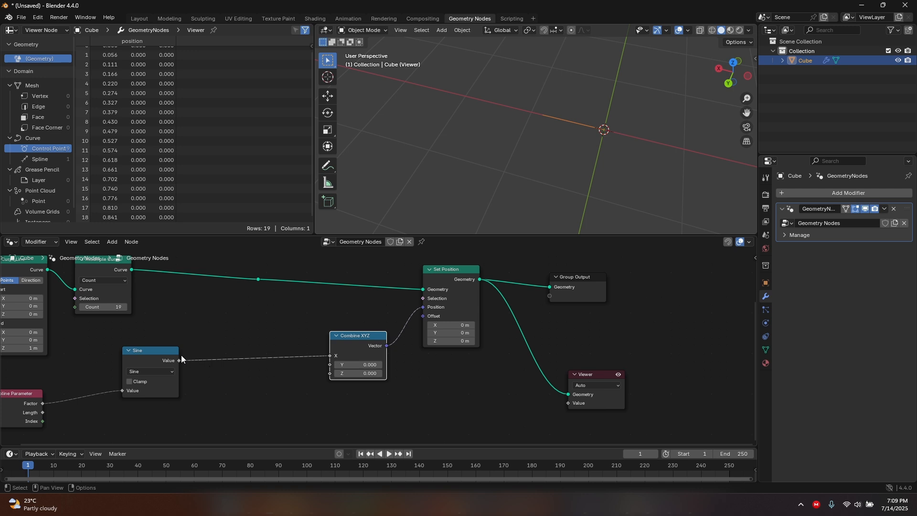
pyautogui.moveTo(150, 358); pyautogui.dragTo(154, 341)
pyautogui.hotkey('ctrl', 'shift', 'd')
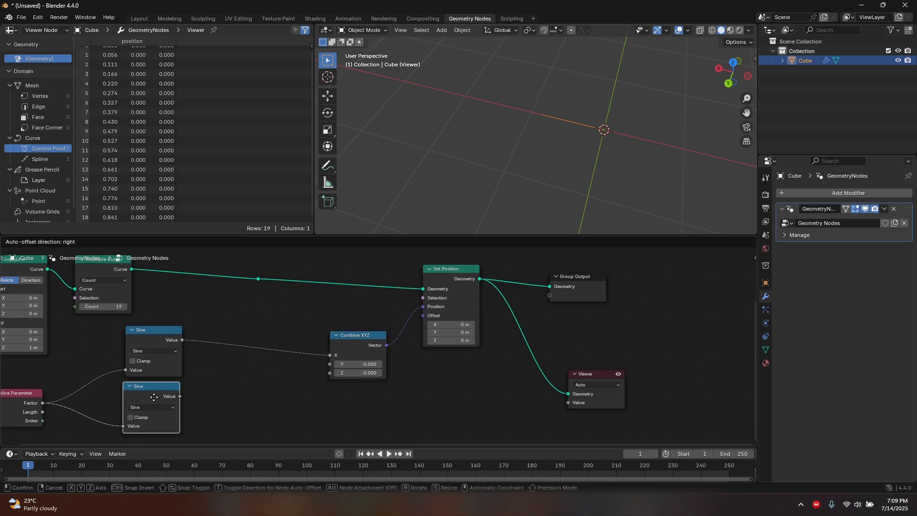
pyautogui.click(155, 396)
# Change the duplicated Math node to Cosine and connect its Value output to the Y input of Combine XYZ
pyautogui.keyDown('shift'); pyautogui.scroll(-3, 161, 375); pyautogui.keyUp('shift')
pyautogui.click(156, 363)
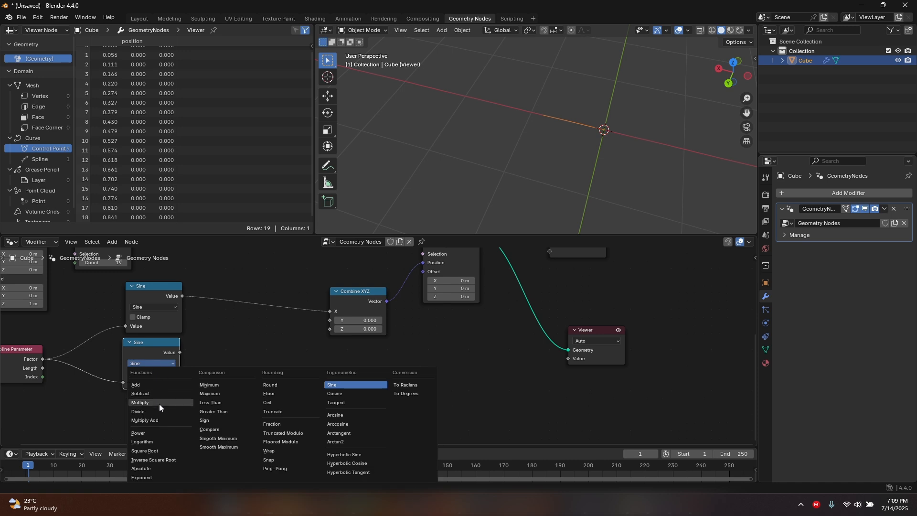
pyautogui.click(334, 393)
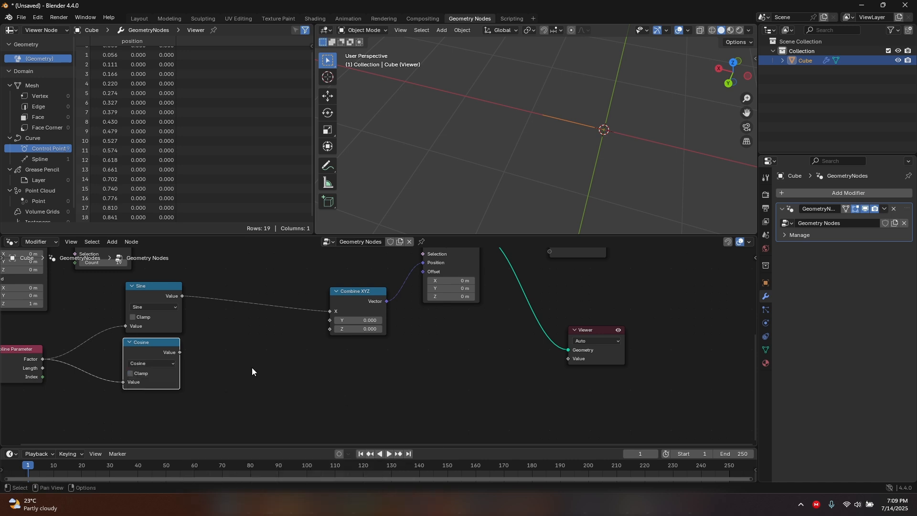
pyautogui.moveTo(180, 353); pyautogui.dragTo(339, 325)
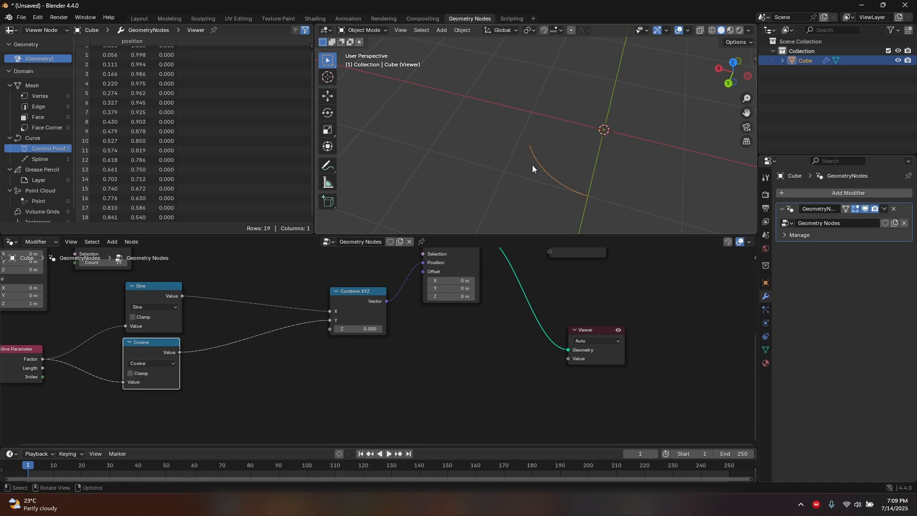
pyautogui.moveTo(532, 165); pyautogui.dragTo(496, 163, button='middle')
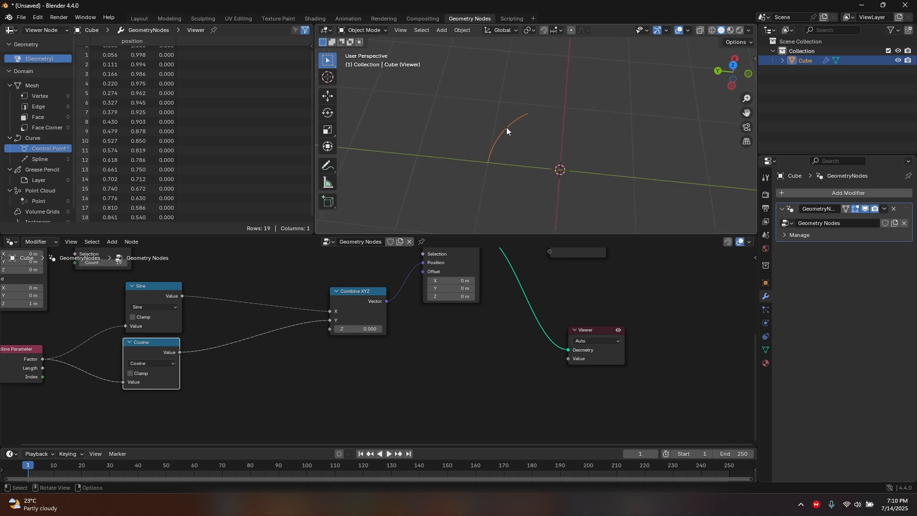
# Join the Factor links to Sine and Cosine in a shared reroute and move Spline Parameter farther away from it
pyautogui.scroll(-3, 211, 325)
pyautogui.moveTo(158, 337); pyautogui.dragTo(325, 315, button='middle')
pyautogui.keyDown('shift'); pyautogui.moveTo(284, 305); pyautogui.dragTo(277, 356, button='right'); pyautogui.keyUp('shift')
pyautogui.rightClick(164, 317)
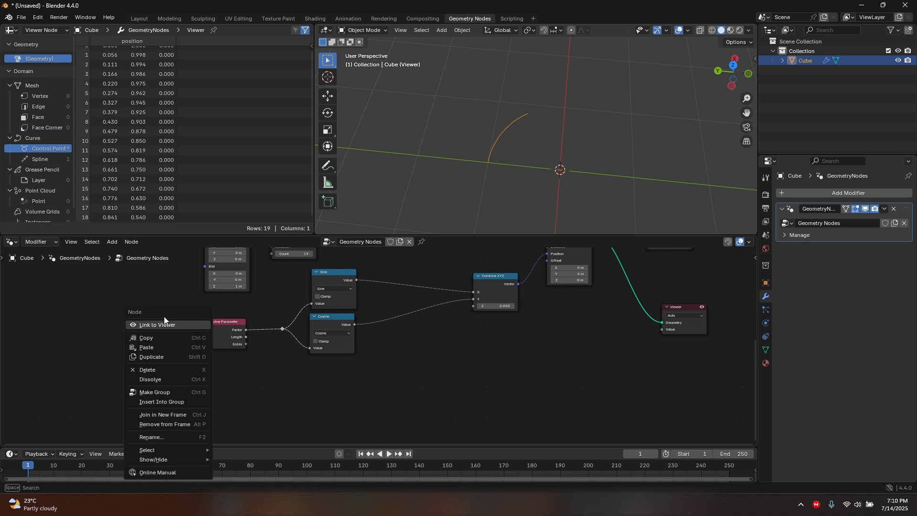
pyautogui.moveTo(199, 328); pyautogui.dragTo(92, 326)
pyautogui.moveTo(519, 112); pyautogui.dragTo(482, 157, button='middle')
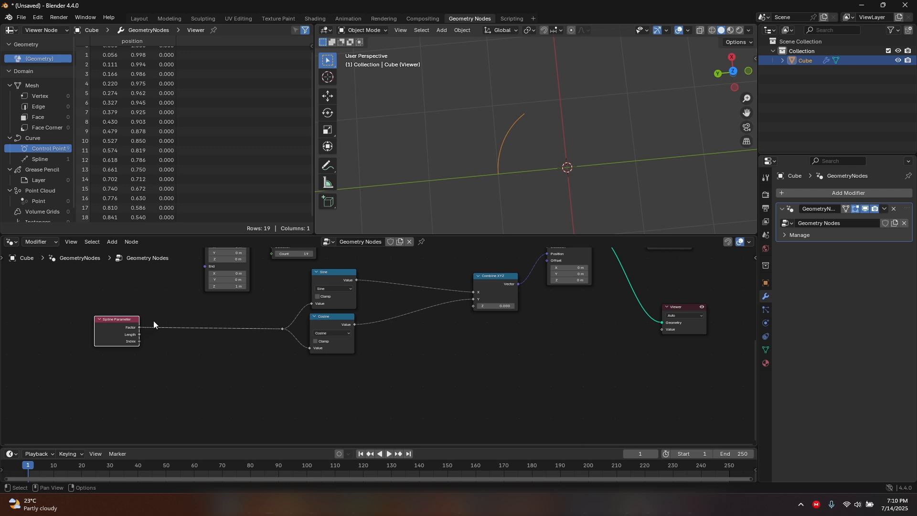
# Insert a Map Range node between the Spline Parameter's Factor output and the reroute feeding Sine and Cosine
pyautogui.scroll(1, 143, 329)
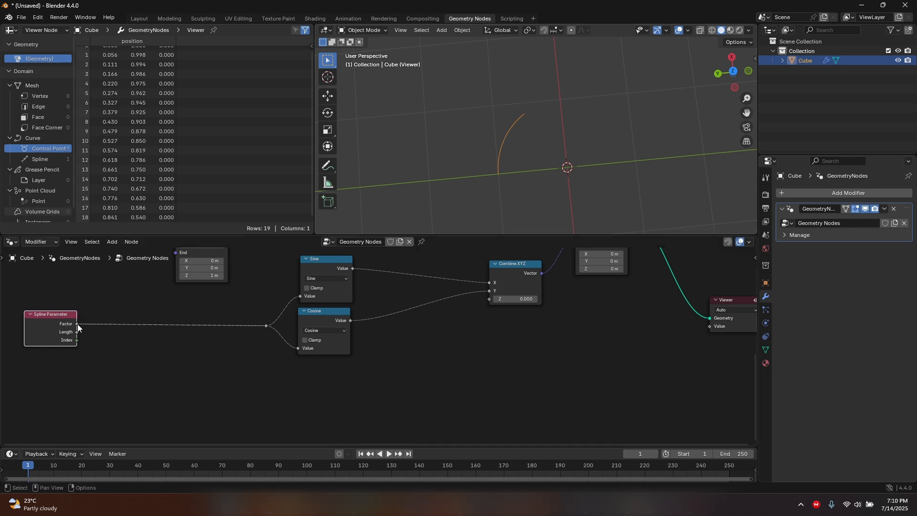
pyautogui.moveTo(77, 324); pyautogui.dragTo(186, 326)
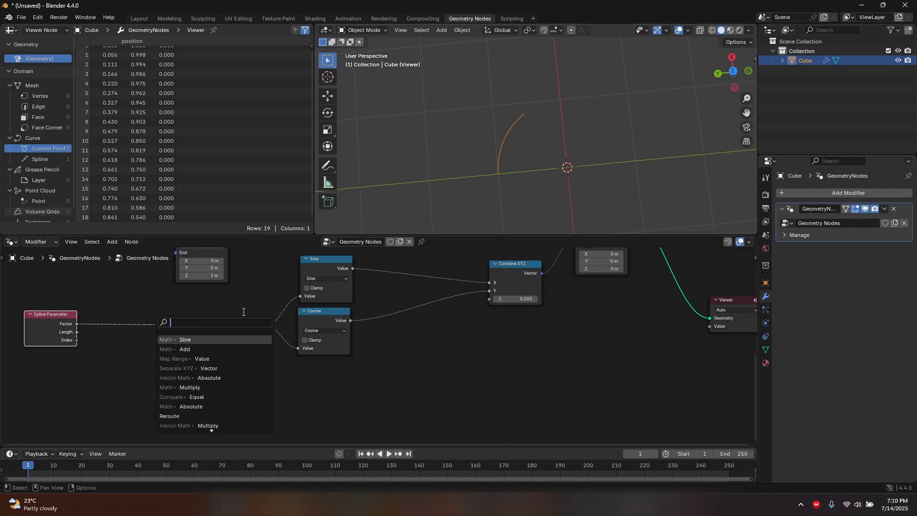
pyautogui.write('ma')
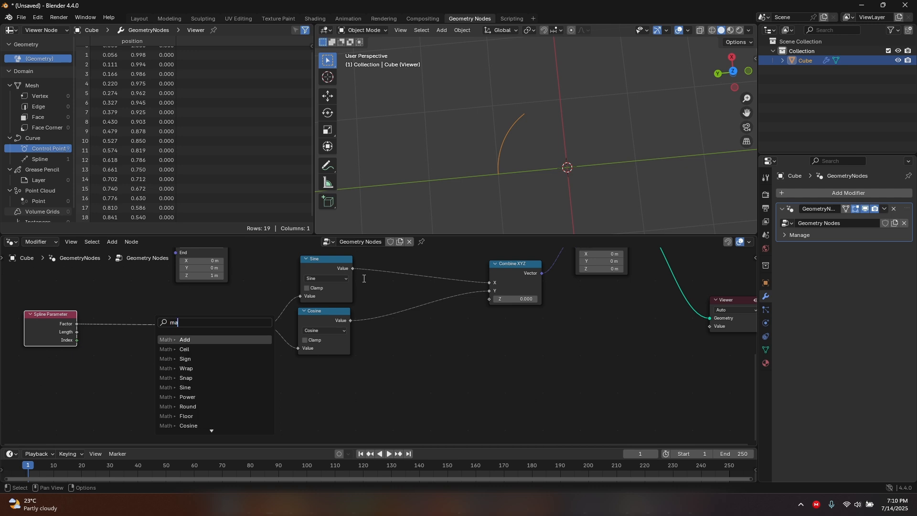
pyautogui.write('p')
pyautogui.press('Return')
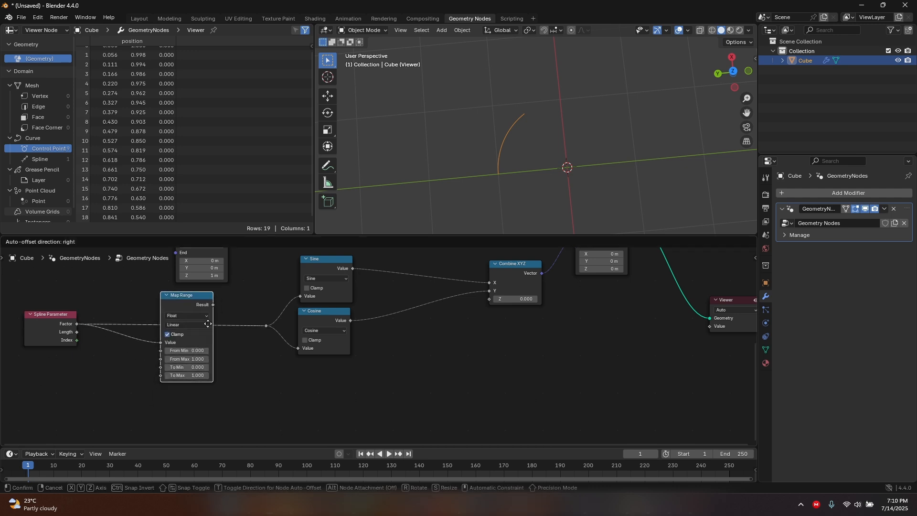
# Set the Map Range node's To Max to 180
pyautogui.moveTo(200, 398); pyautogui.dragTo(284, 378, button='middle')
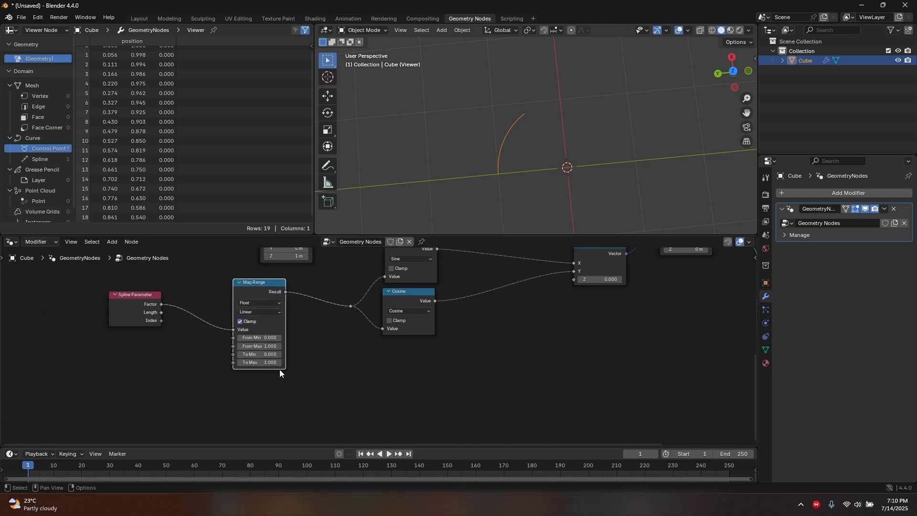
pyautogui.scroll(5, 279, 369)
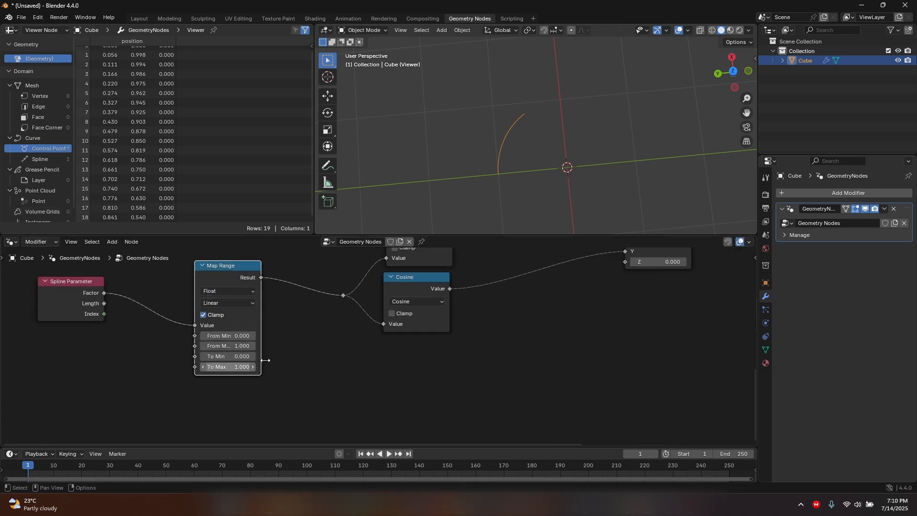
pyautogui.click(212, 372)
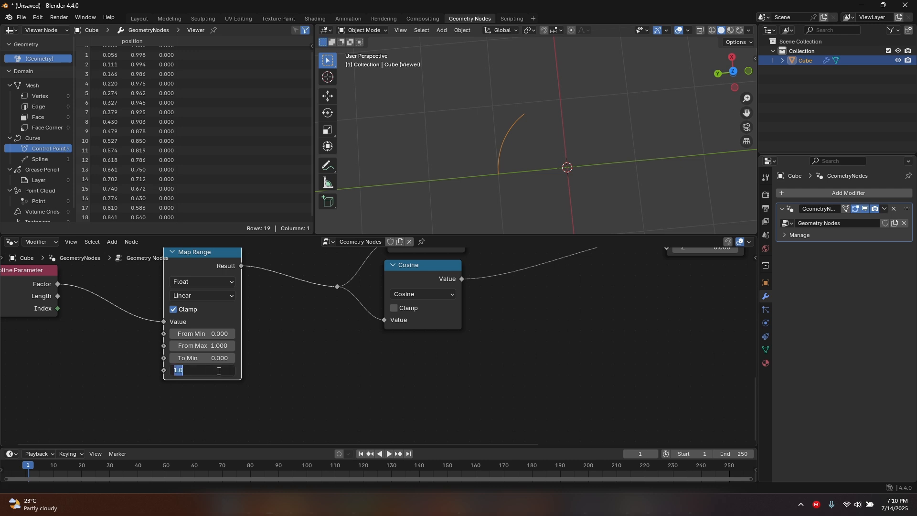
pyautogui.write('180')
pyautogui.press('Return')
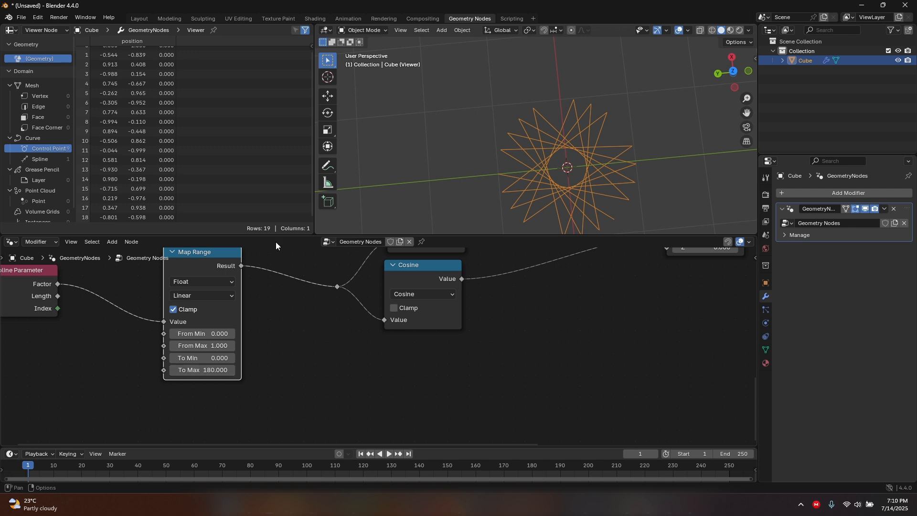
# Set the Map Range node's To Max to tau
pyautogui.moveTo(214, 370); pyautogui.dragTo(212, 371)
pyautogui.click(214, 371)
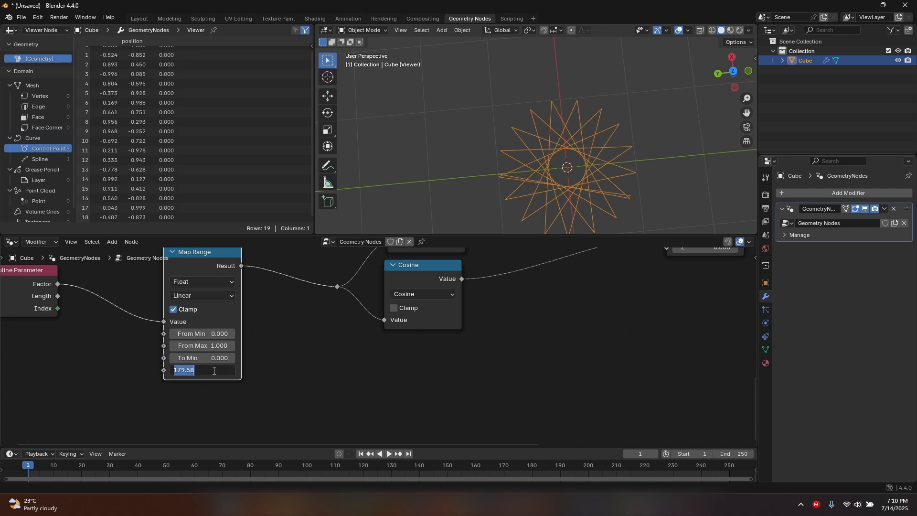
pyautogui.write('tou')
pyautogui.press('Return')
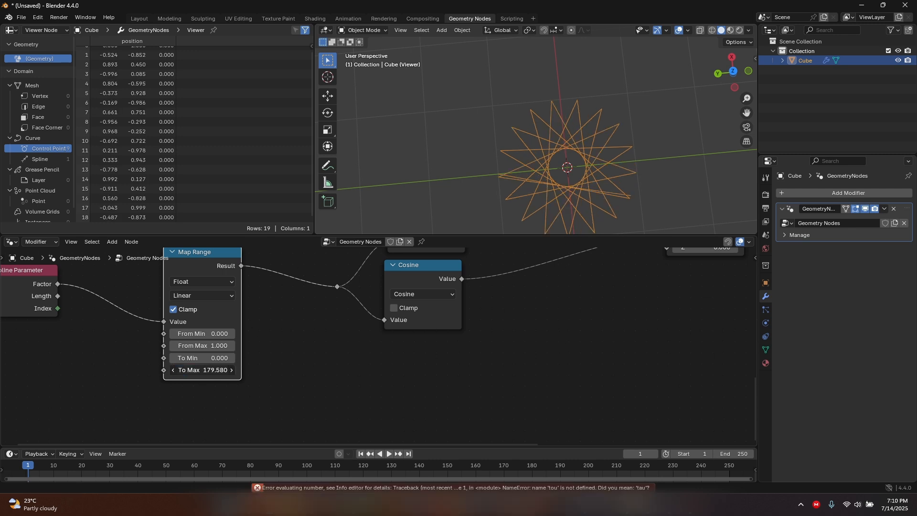
pyautogui.write('tau')
pyautogui.press('Return')
pyautogui.moveTo(562, 138); pyautogui.dragTo(589, 111, button='middle')
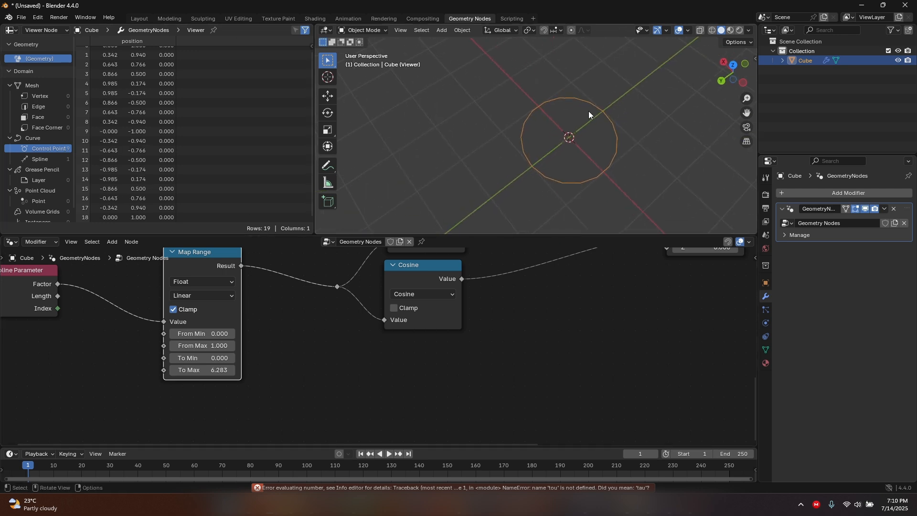
pyautogui.scroll(3, 202, 359)
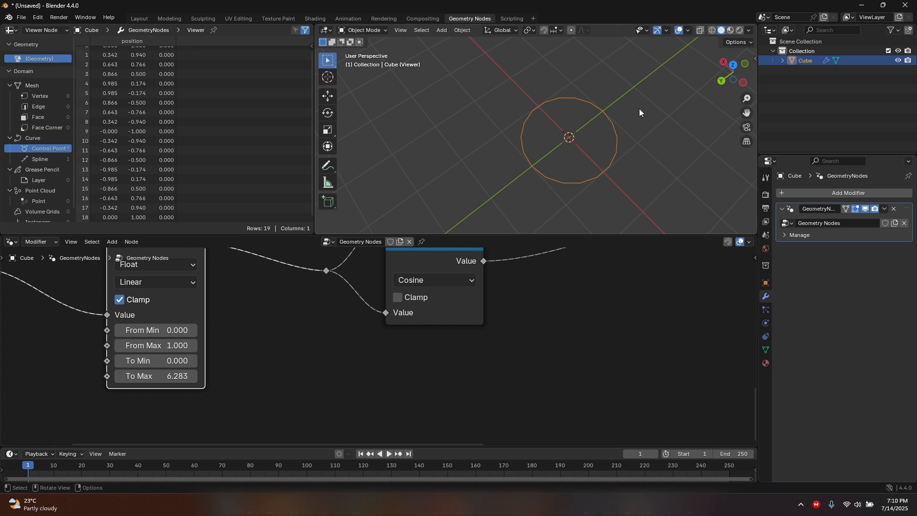
pyautogui.moveTo(603, 129); pyautogui.dragTo(603, 94, button='middle')
# Add a Value node connected to the Map Range node's To Max input and place it below Spline Parameter
pyautogui.moveTo(74, 418); pyautogui.dragTo(396, 351, button='middle')
pyautogui.scroll(-1, 397, 350)
pyautogui.moveTo(415, 373); pyautogui.dragTo(211, 363)
pyautogui.click(163, 350)
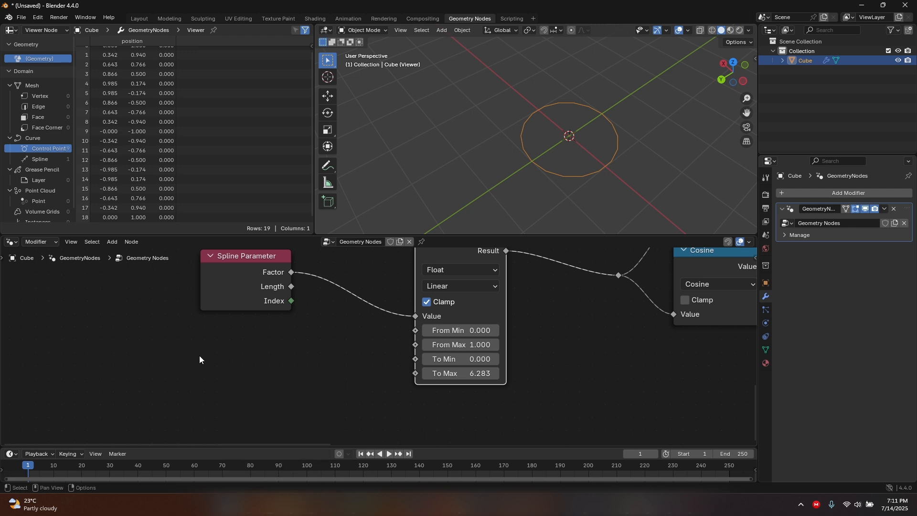
pyautogui.moveTo(298, 361); pyautogui.dragTo(319, 365, button='middle')
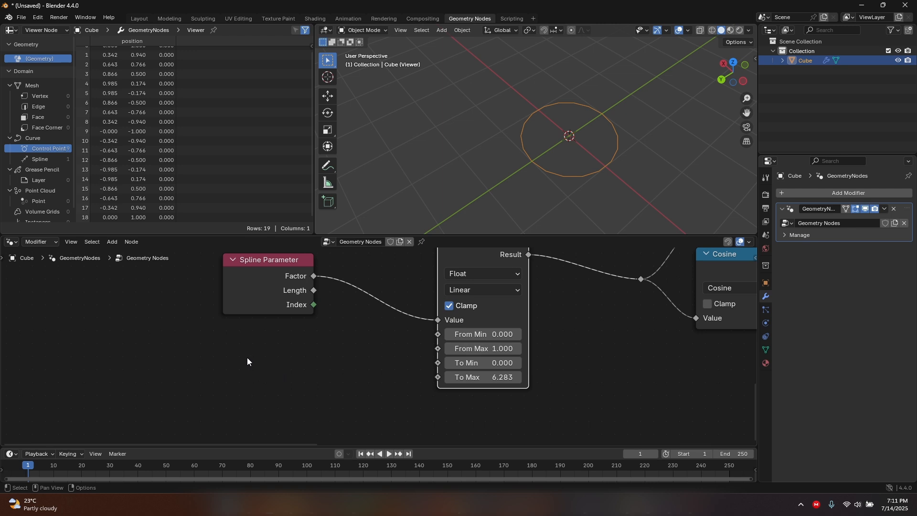
pyautogui.hotkey('shift', 'a')
pyautogui.moveTo(438, 377); pyautogui.dragTo(259, 385)
pyautogui.write('value')
pyautogui.press('Return')
pyautogui.click(61, 376)
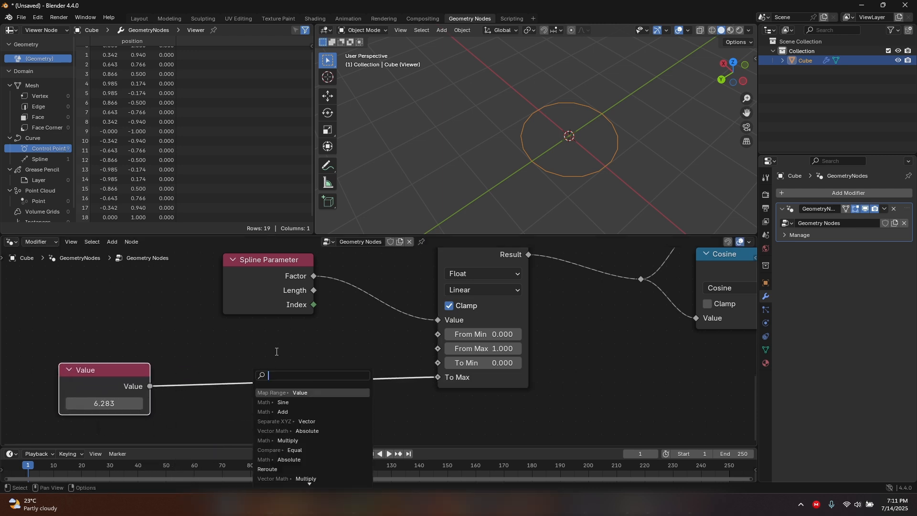
# Insert a To Radians Math node between the Value node and the Map Range node's To Max input
pyautogui.write('t')
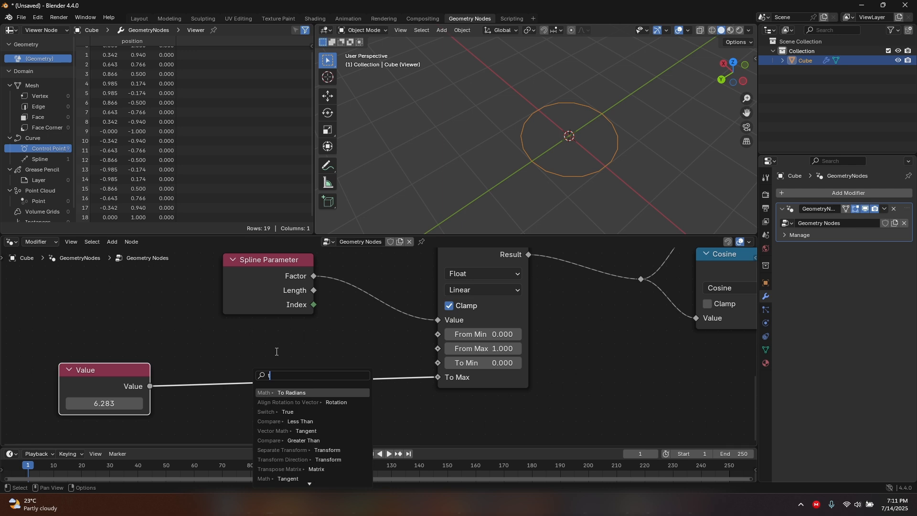
pyautogui.press('Return')
pyautogui.click(280, 343)
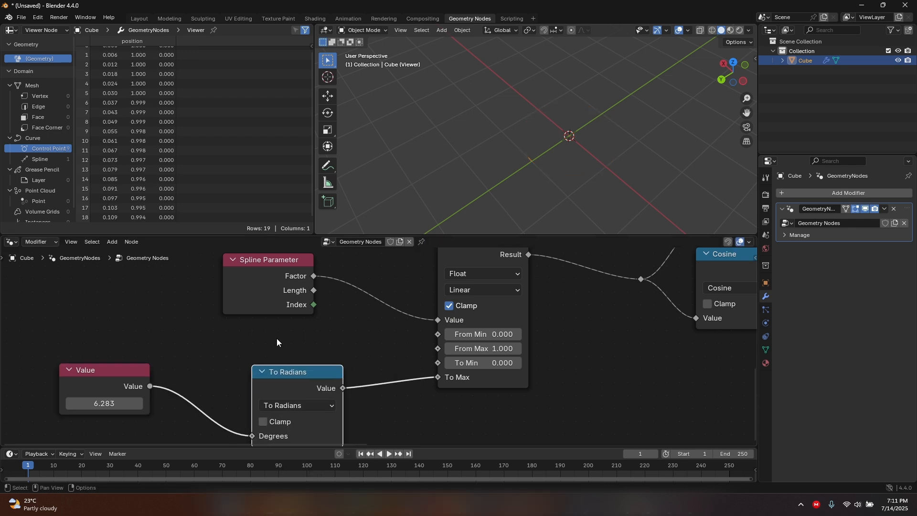
# Set the Value node feeding To Radians to 90
pyautogui.moveTo(117, 405); pyautogui.dragTo(201, 404)
pyautogui.click(90, 404)
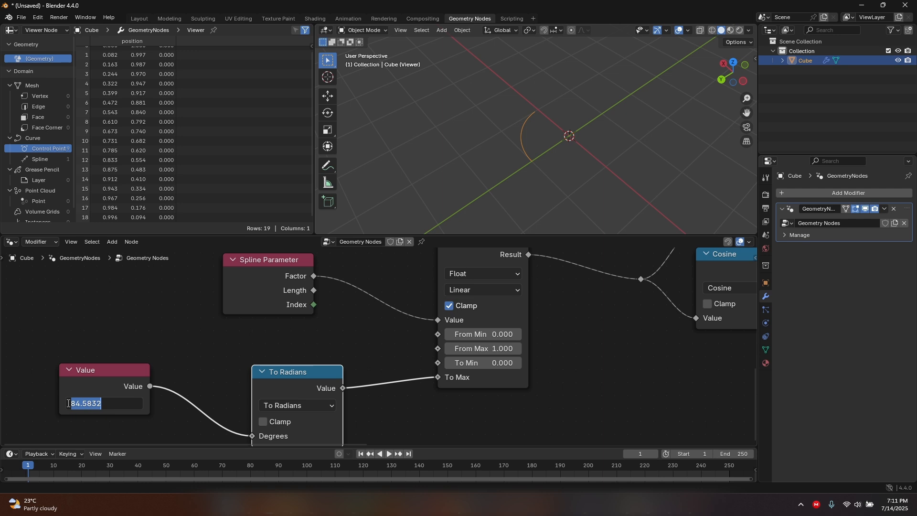
pyautogui.write('90')
pyautogui.press('Return')
pyautogui.moveTo(648, 180); pyautogui.dragTo(572, 165, button='middle')
# Set the Value node feeding To Radians to 180
pyautogui.click(120, 403)
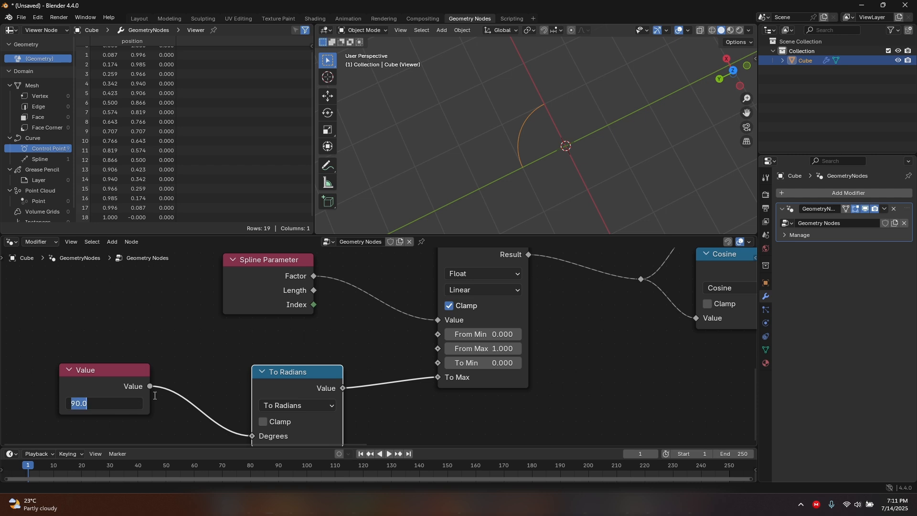
pyautogui.write('180')
pyautogui.press('Return')
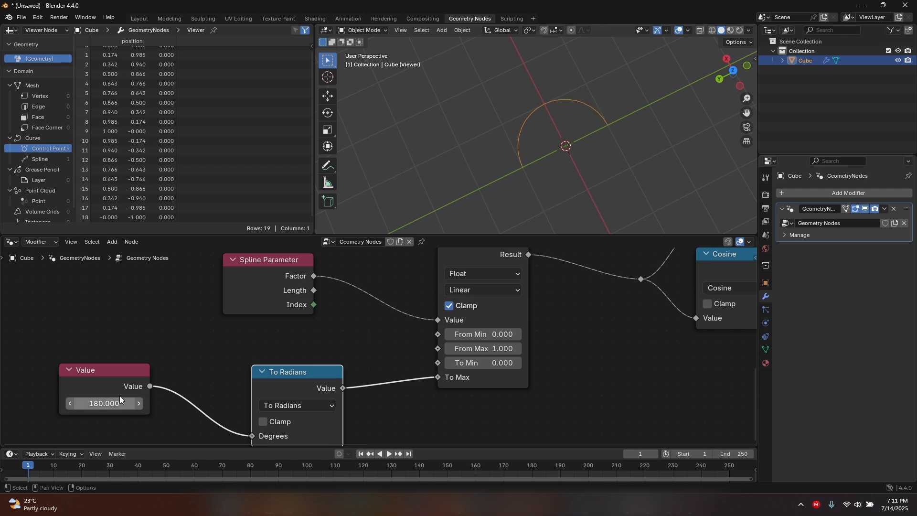
pyautogui.keyDown('shift'); pyautogui.moveTo(557, 75); pyautogui.dragTo(591, 55, button='middle'); pyautogui.keyUp('shift')
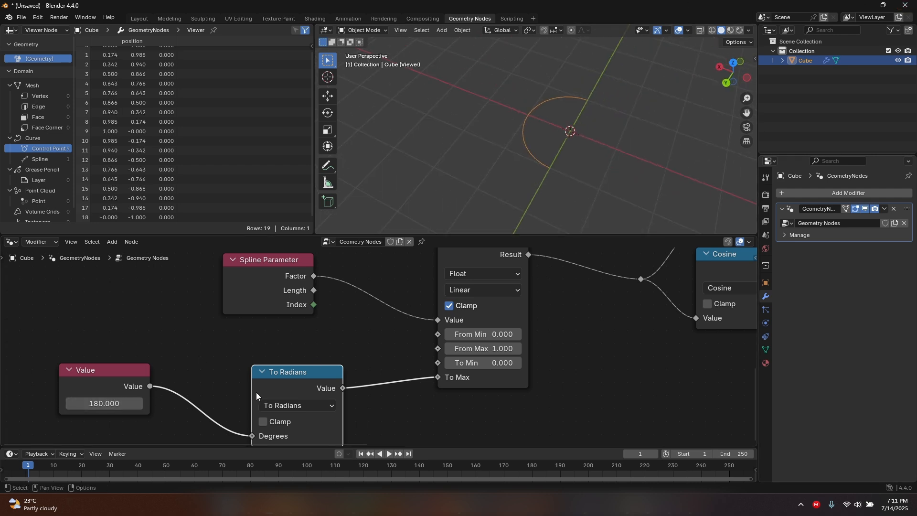
# Arrange the Value and To Radians nodes side by side and move them closer to the Map Range node
pyautogui.moveTo(312, 358); pyautogui.dragTo(309, 329, button='middle')
pyautogui.scroll(1, 309, 328)
pyautogui.moveTo(97, 352); pyautogui.dragTo(141, 389)
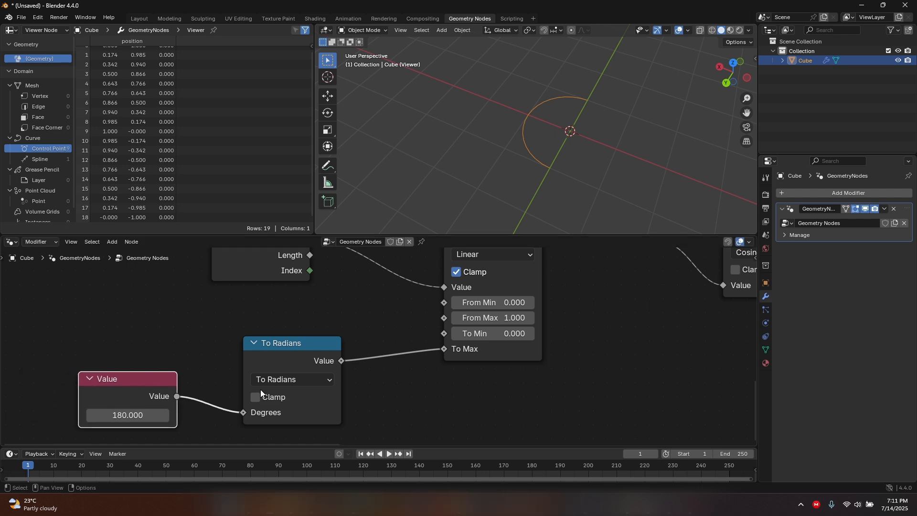
pyautogui.moveTo(260, 389); pyautogui.dragTo(309, 286, button='middle')
pyautogui.moveTo(189, 272); pyautogui.dragTo(213, 291)
pyautogui.moveTo(352, 288); pyautogui.dragTo(318, 314, button='middle')
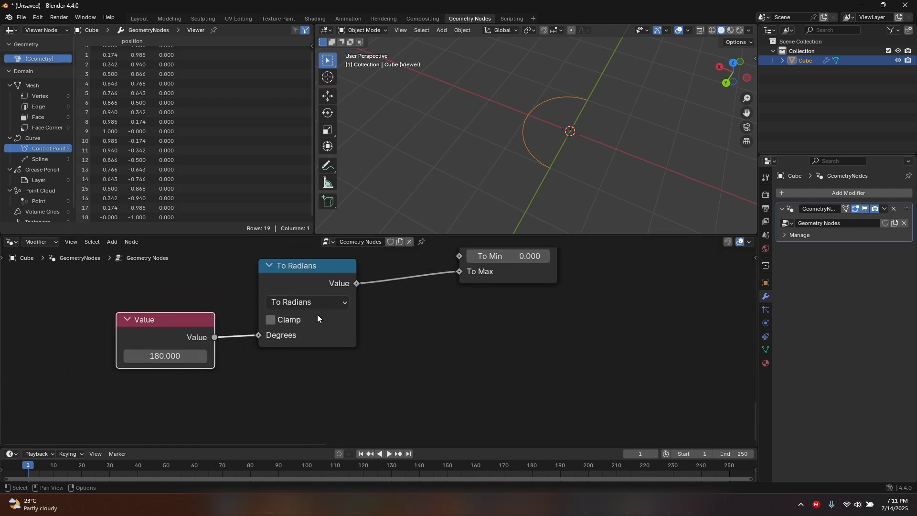
pyautogui.moveTo(325, 265); pyautogui.dragTo(307, 286)
pyautogui.moveTo(192, 324); pyautogui.dragTo(211, 304)
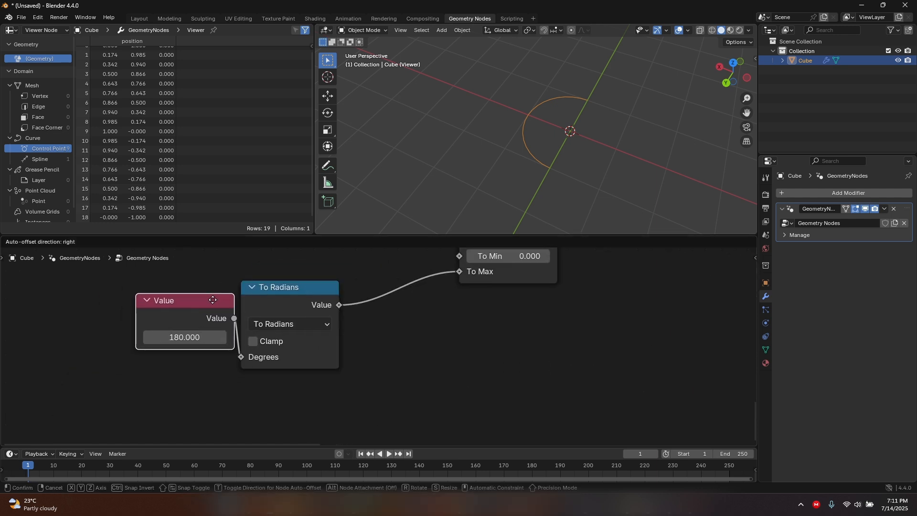
pyautogui.scroll(-5, 445, 310)
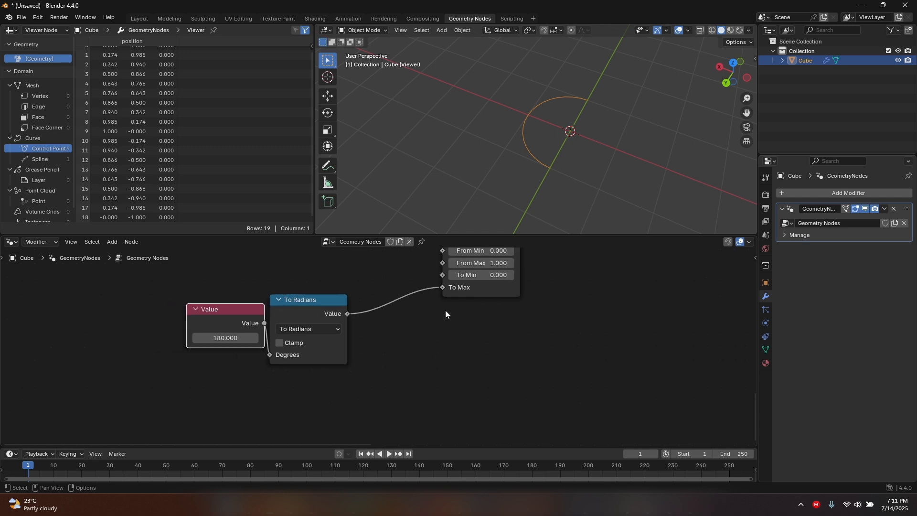
pyautogui.moveTo(334, 300); pyautogui.dragTo(303, 319, button='middle')
pyautogui.moveTo(248, 306); pyautogui.dragTo(292, 401)
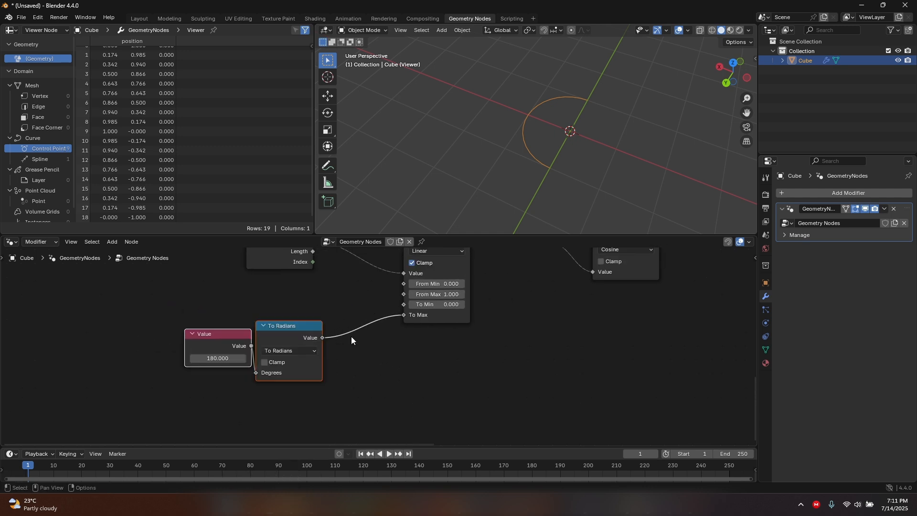
pyautogui.moveTo(268, 327); pyautogui.dragTo(332, 319)
# Set the Value node feeding To Radians to 360
pyautogui.moveTo(369, 332); pyautogui.dragTo(273, 394, button='middle')
pyautogui.moveTo(499, 322); pyautogui.dragTo(407, 350, button='middle')
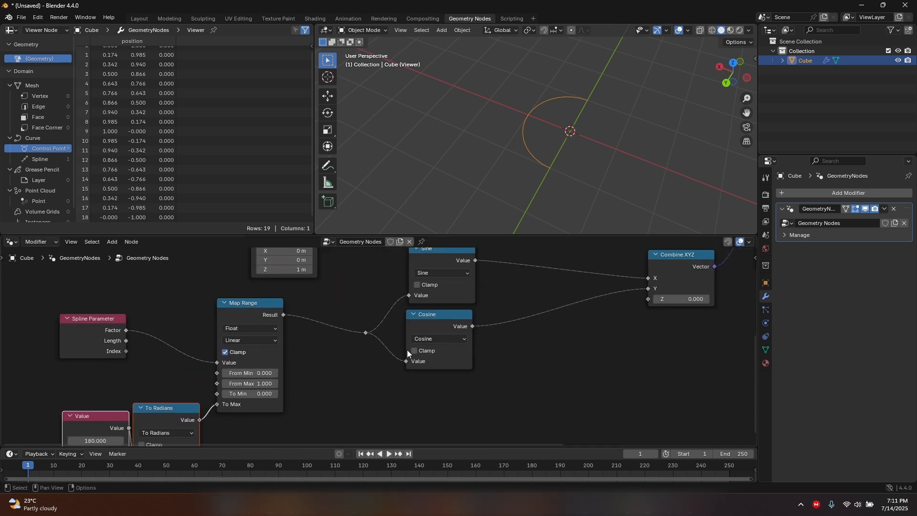
pyautogui.scroll(-4, 406, 349)
pyautogui.moveTo(461, 332); pyautogui.dragTo(417, 350, button='middle')
pyautogui.scroll(2, 417, 354)
pyautogui.click(163, 419)
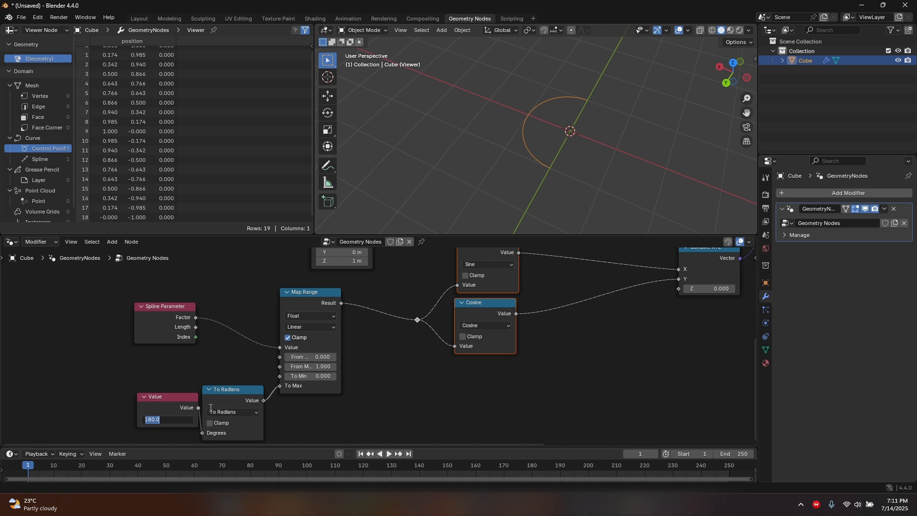
pyautogui.write('1')
pyautogui.press('Return')
# Insert a Multiply Math node between the 360 Value node and To Radians
pyautogui.scroll(-1, 253, 399)
pyautogui.moveTo(253, 400); pyautogui.dragTo(382, 354, button='middle')
pyautogui.moveTo(315, 355); pyautogui.dragTo(233, 382)
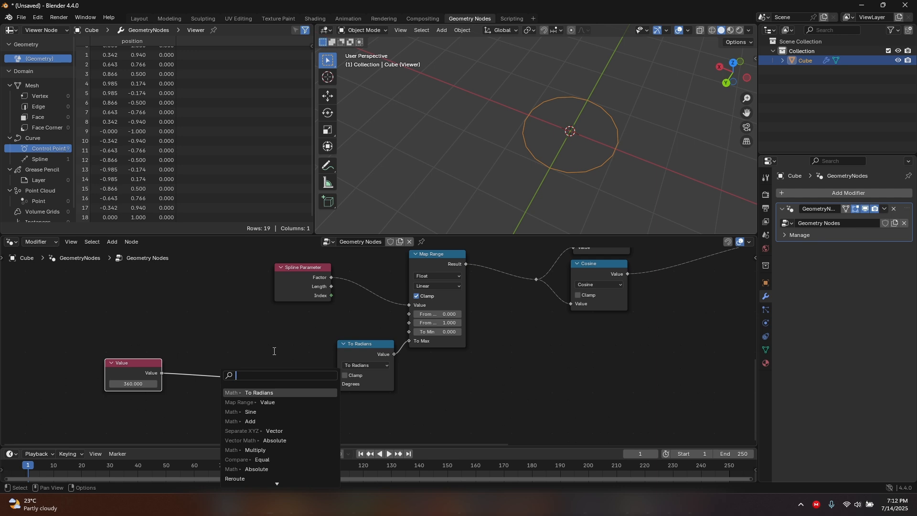
pyautogui.write('mu')
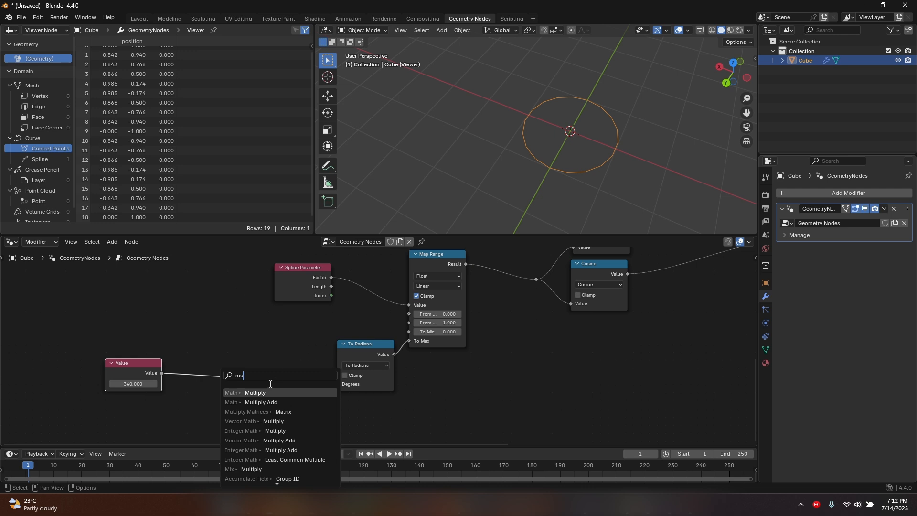
pyautogui.press('Return')
pyautogui.click(268, 407)
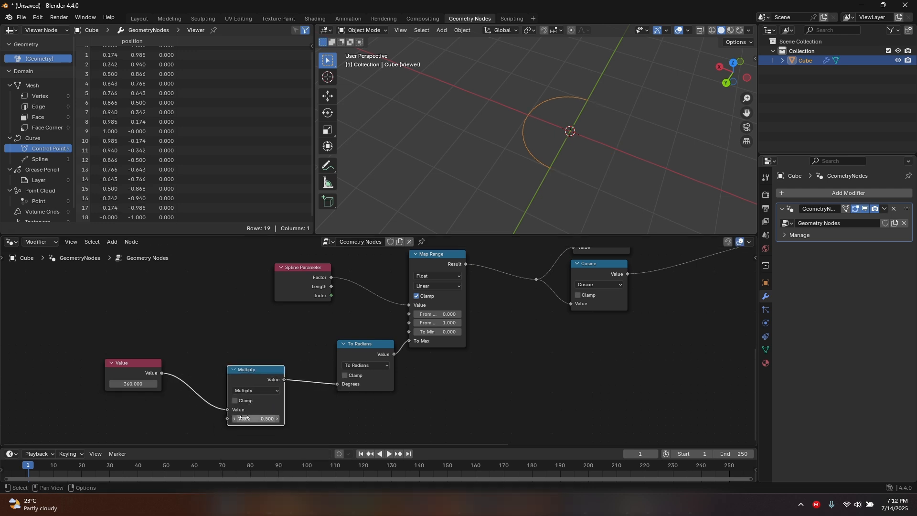
# Add a second Value node to the lower input of Multiply and set it to 1
pyautogui.moveTo(166, 390); pyautogui.dragTo(199, 364, button='middle')
pyautogui.moveTo(260, 394); pyautogui.dragTo(161, 400)
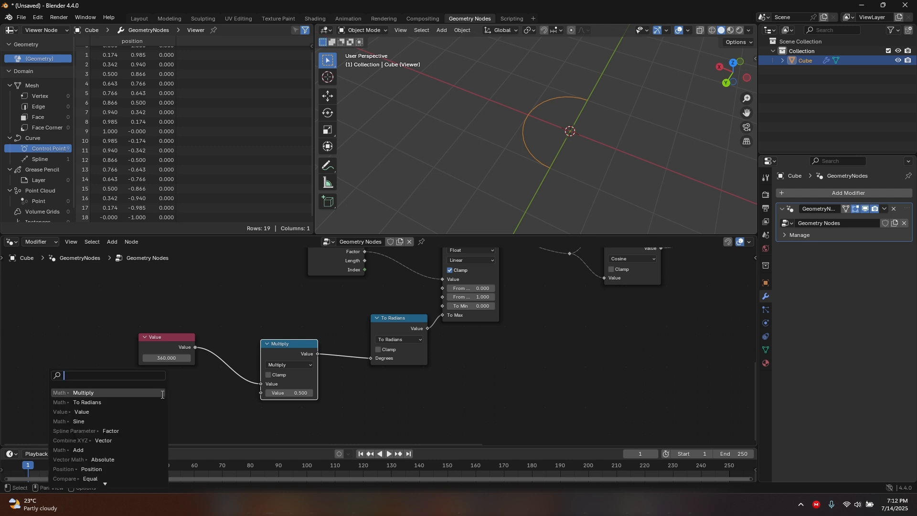
pyautogui.click(123, 411)
pyautogui.click(167, 416)
pyautogui.click(180, 418)
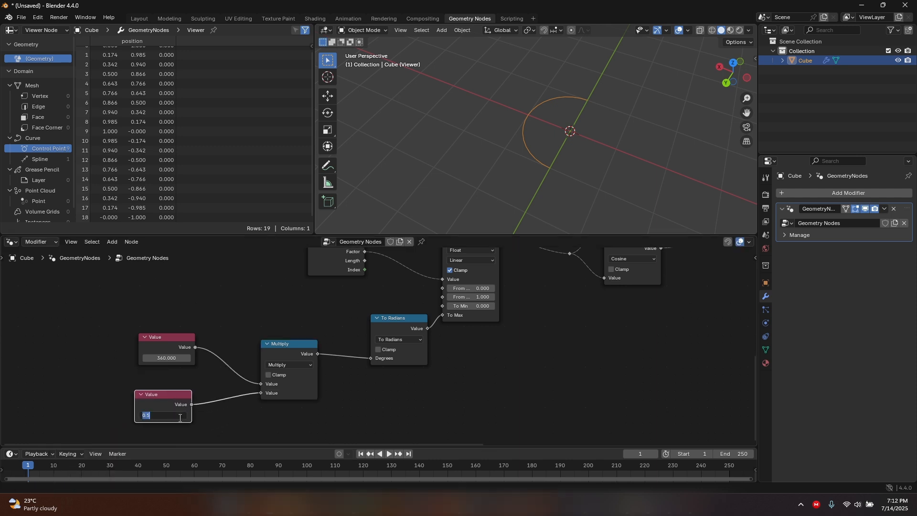
pyautogui.write('1')
pyautogui.press('Return')
pyautogui.moveTo(563, 229); pyautogui.dragTo(517, 191, button='middle')
# Arrange the two Value nodes one above the other beside the Multiply node
pyautogui.moveTo(165, 396); pyautogui.dragTo(232, 340, button='middle')
pyautogui.moveTo(232, 340)
pyautogui.mouseDown()
pyautogui.moveTo(259, 336)
pyautogui.moveTo(225, 356)
pyautogui.mouseUp()
pyautogui.scroll(1, 257, 349)
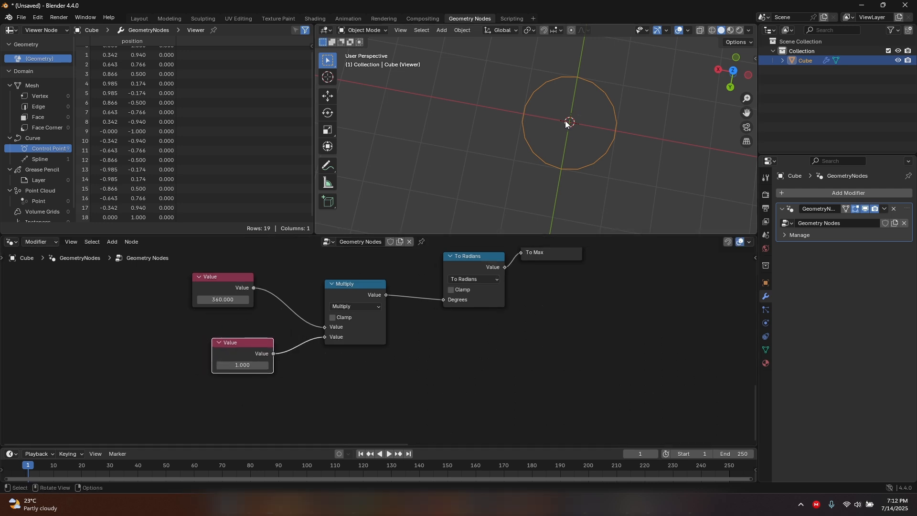
pyautogui.moveTo(624, 85); pyautogui.dragTo(609, 122, button='middle')
pyautogui.moveTo(215, 265); pyautogui.dragTo(196, 282, button='middle')
pyautogui.moveTo(199, 292); pyautogui.dragTo(221, 316)
pyautogui.moveTo(423, 338); pyautogui.dragTo(363, 398, button='middle')
pyautogui.scroll(-2, 348, 383)
pyautogui.moveTo(272, 370); pyautogui.dragTo(269, 387)
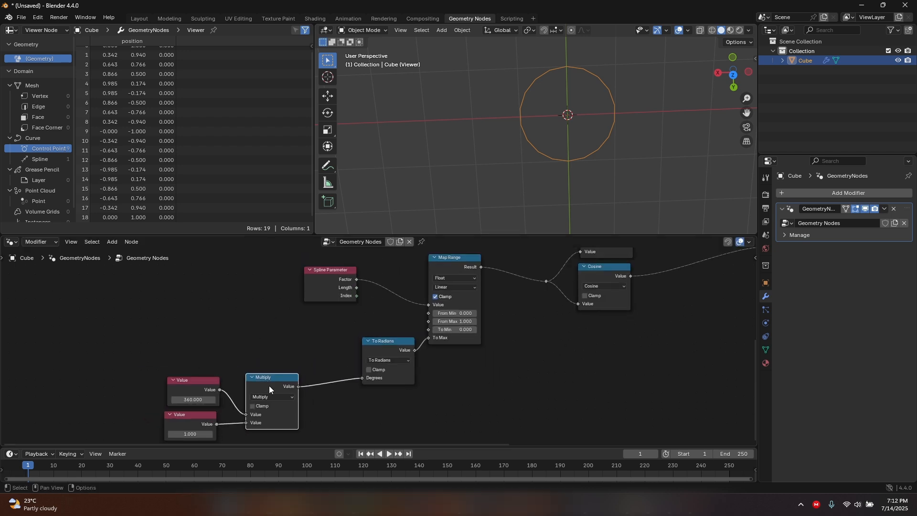
# Move To Radians closer to Multiply and Spline Parameter farther away from Map Range
pyautogui.moveTo(388, 357); pyautogui.dragTo(361, 386)
pyautogui.moveTo(360, 386); pyautogui.dragTo(310, 419, button='middle')
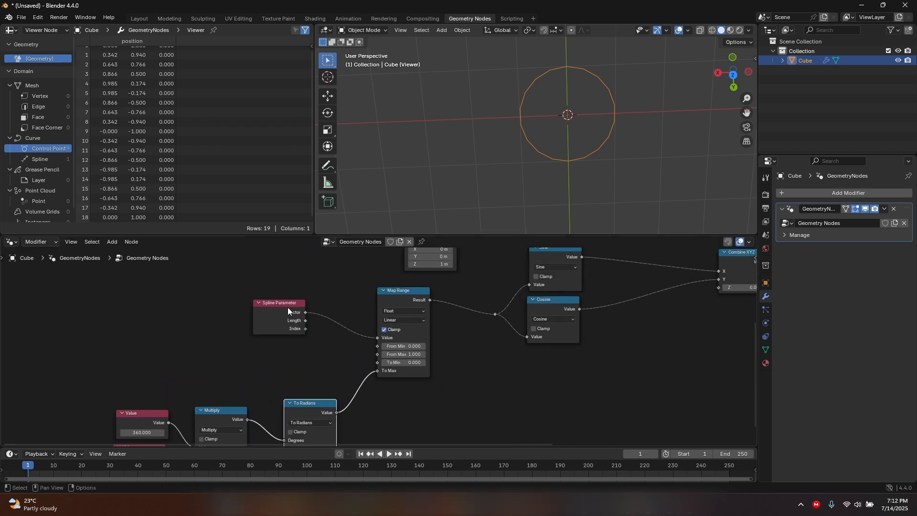
pyautogui.moveTo(280, 305); pyautogui.dragTo(226, 317)
pyautogui.moveTo(387, 300); pyautogui.dragTo(385, 299)
# Detach the link at the X input of Combine XYZ and reconnect the Sine node's Value output to it
pyautogui.moveTo(492, 359); pyautogui.dragTo(509, 344)
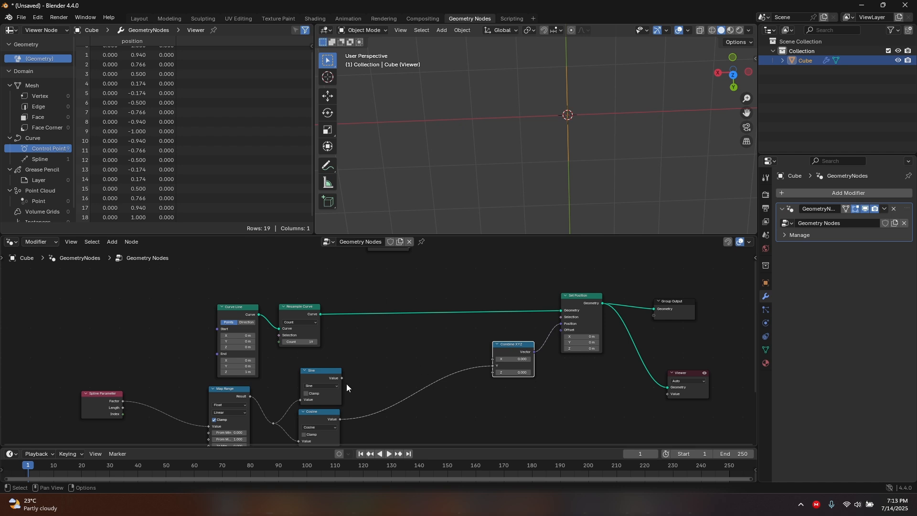
pyautogui.moveTo(341, 377); pyautogui.dragTo(492, 359)
pyautogui.scroll(2, 429, 380)
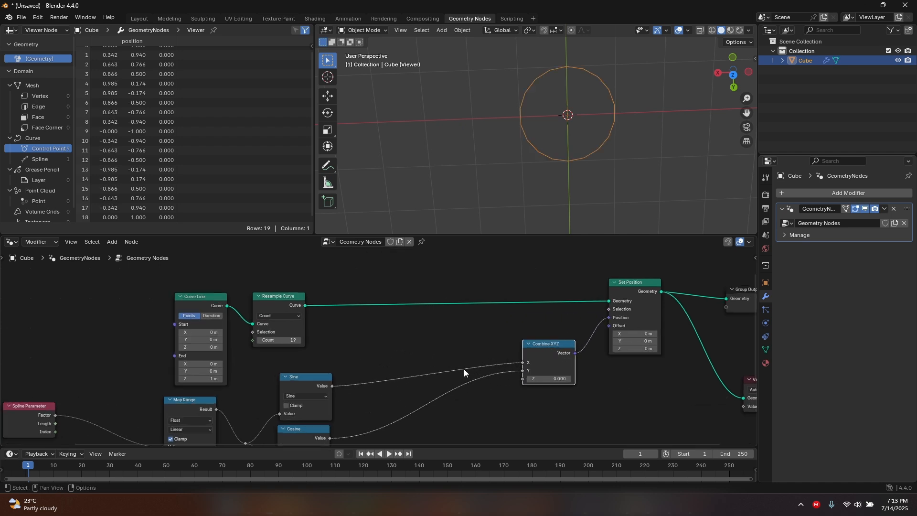
# Move the Combine XYZ node close beside the Sine and Cosine nodes
pyautogui.scroll(-3, 463, 369)
pyautogui.moveTo(498, 345); pyautogui.dragTo(540, 261, button='middle')
pyautogui.scroll(-3, 540, 287)
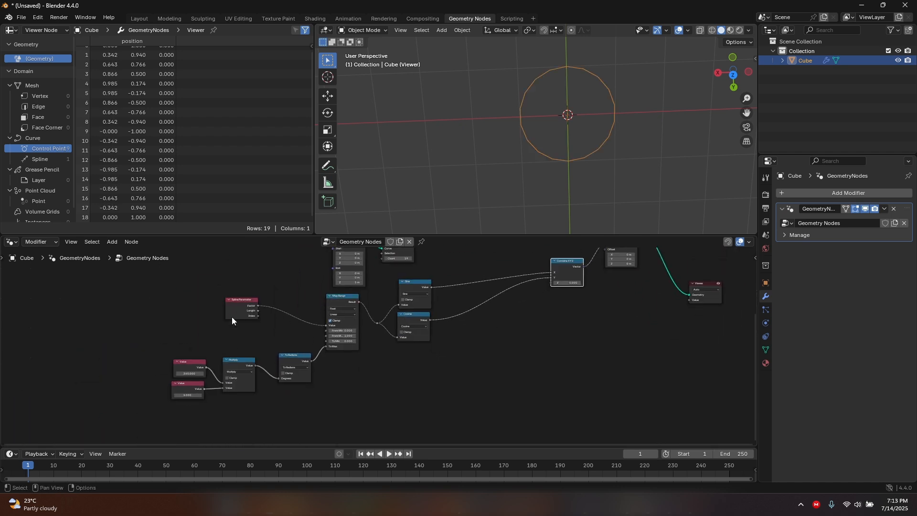
pyautogui.moveTo(160, 290); pyautogui.dragTo(473, 429)
pyautogui.keyDown('shift'); pyautogui.click(572, 260); pyautogui.keyUp('shift')
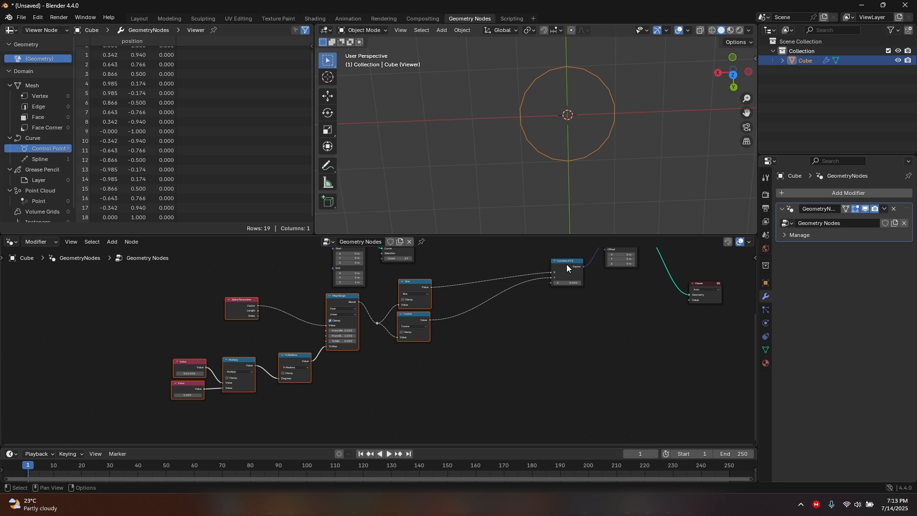
pyautogui.moveTo(566, 266); pyautogui.dragTo(460, 292)
# Combine the Multiply, To Radians, Map Range, reroute, Sine, Cosine and Combine XYZ nodes into one node group
pyautogui.moveTo(517, 404); pyautogui.dragTo(261, 281)
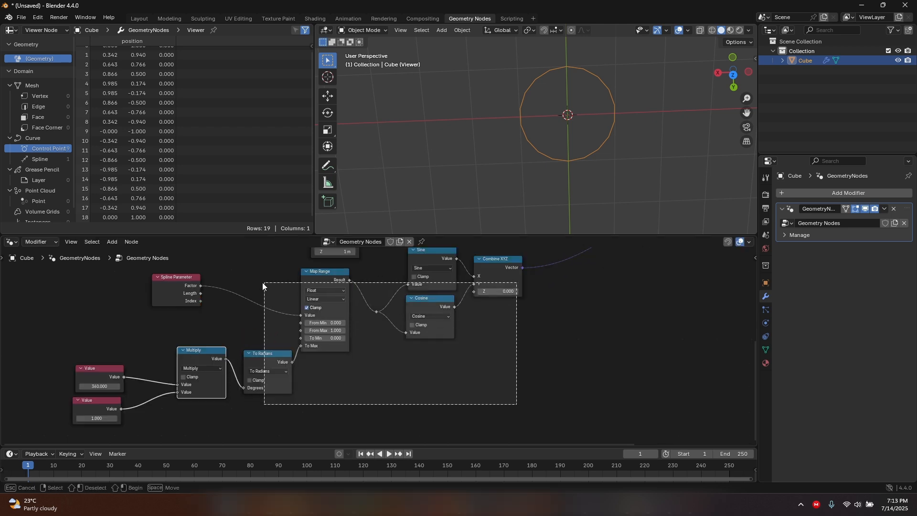
pyautogui.keyDown('shift'); pyautogui.click(209, 359); pyautogui.keyUp('shift')
pyautogui.moveTo(604, 345); pyautogui.dragTo(544, 346, button='middle')
pyautogui.scroll(-2, 530, 337)
pyautogui.hotkey('ctrl', 'g')
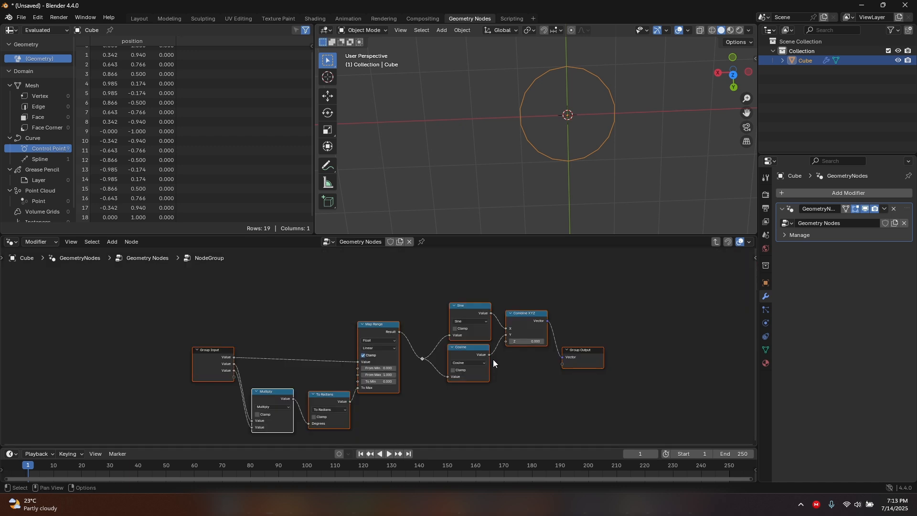
# Move the Group Input node inside the group farther away from the Multiply node
pyautogui.moveTo(223, 342); pyautogui.dragTo(196, 341)
pyautogui.click(214, 320)
pyautogui.click(196, 341)
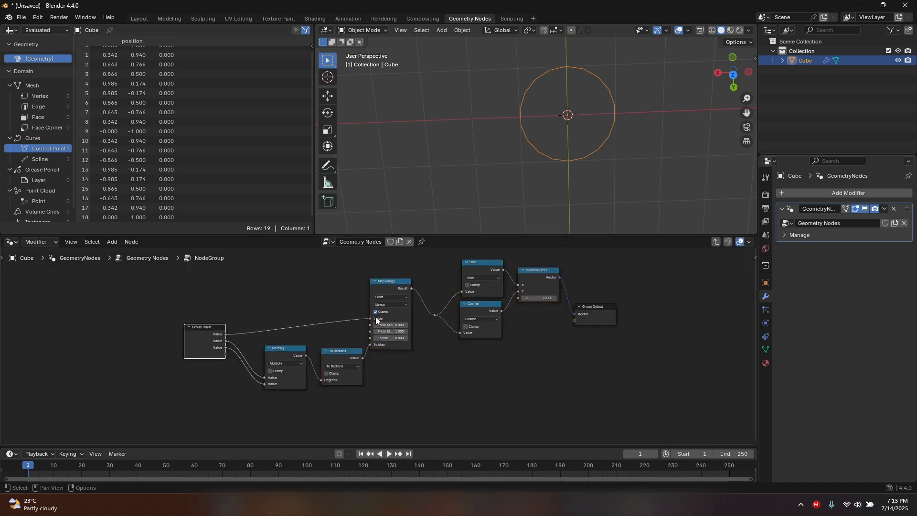
# Show the group's socket settings and move the Group Input node slightly, keeping it ahead of the Multiply node
pyautogui.scroll(1, 376, 317)
pyautogui.moveTo(608, 299); pyautogui.dragTo(579, 313, button='middle')
pyautogui.press('n')
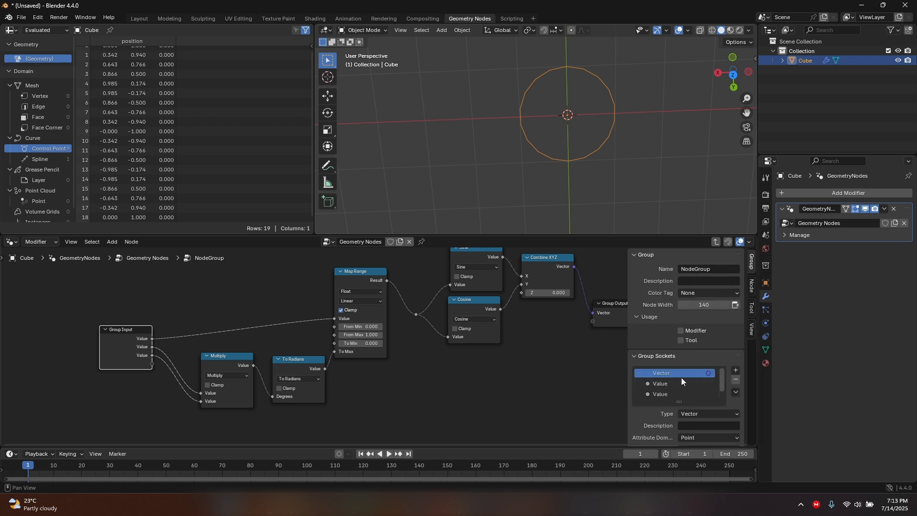
pyautogui.moveTo(486, 350); pyautogui.dragTo(441, 343, button='middle')
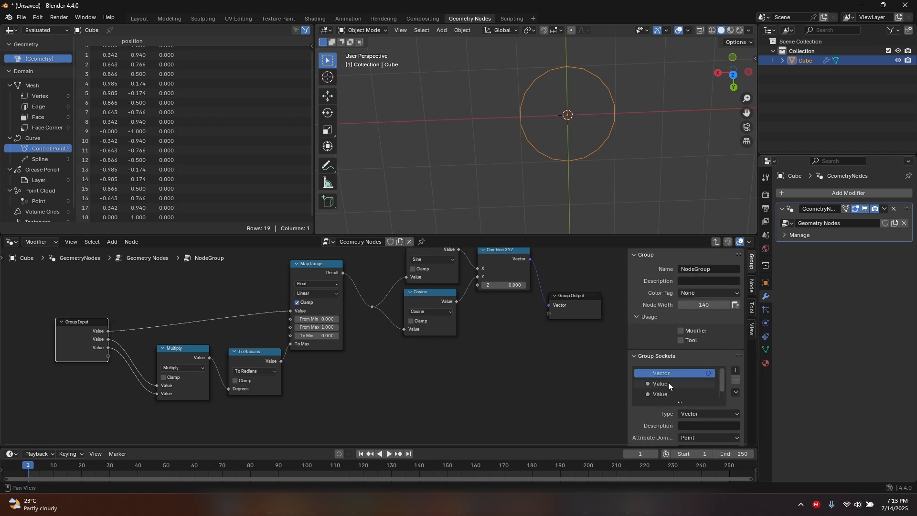
pyautogui.moveTo(212, 321); pyautogui.dragTo(247, 334, button='middle')
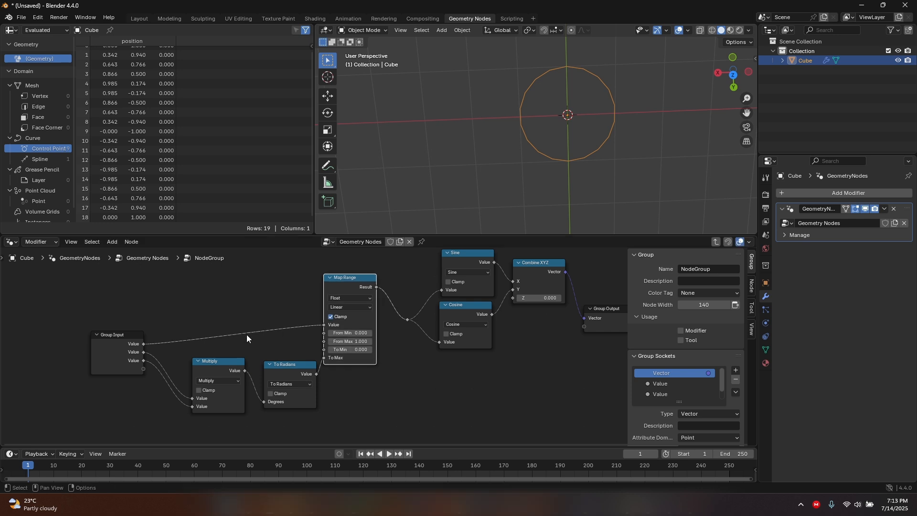
pyautogui.moveTo(125, 351); pyautogui.dragTo(121, 342)
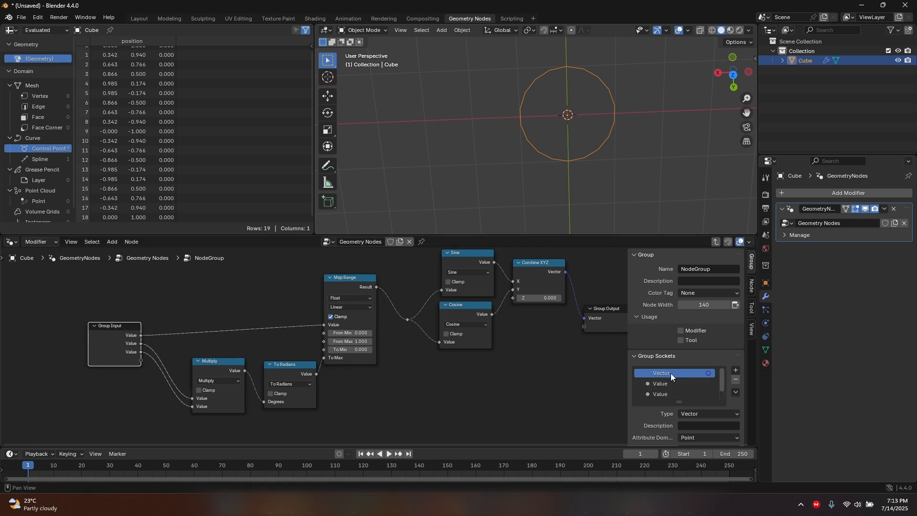
# Rename the group's first Value input socket, which feeds Map Range, to Factor
pyautogui.doubleClick(659, 383)
pyautogui.write('F')
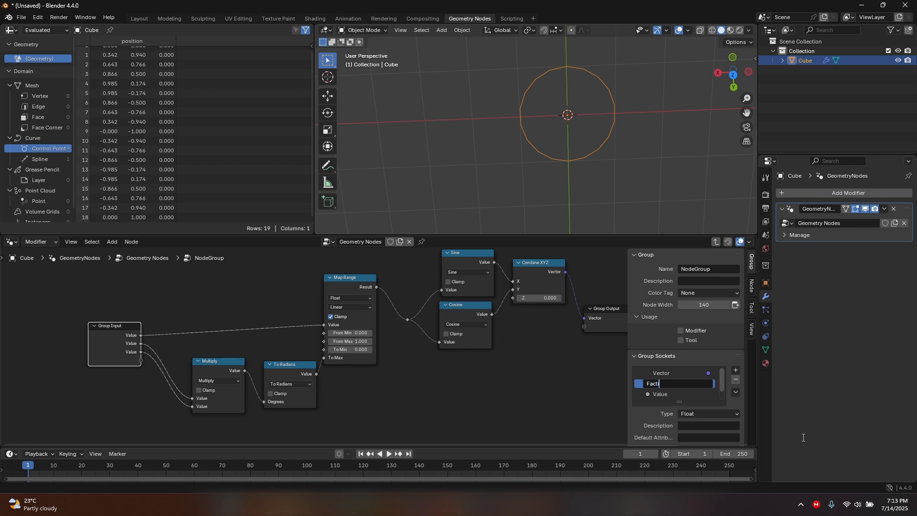
pyautogui.write('actor')
pyautogui.press('Return')
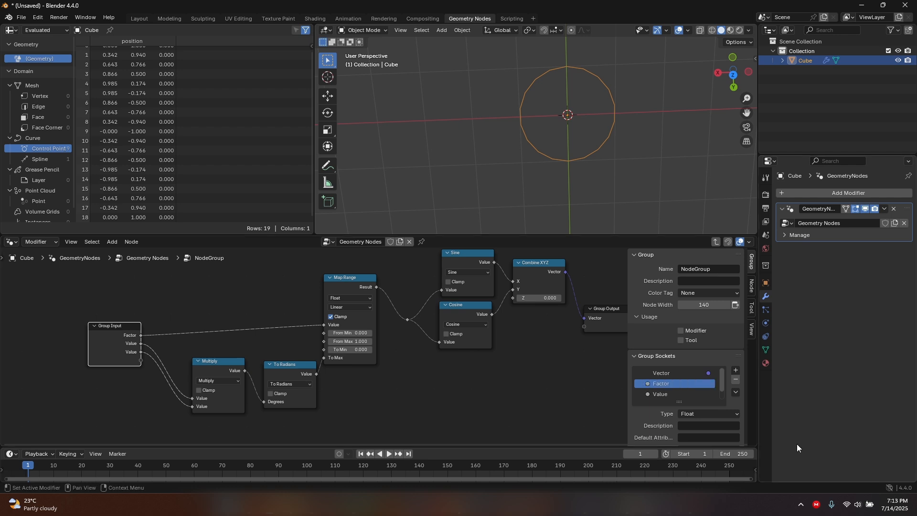
# Rename the two remaining Value input sockets of the group to Angle and Turns, in that order
pyautogui.scroll(-1, 680, 386)
pyautogui.doubleClick(675, 385)
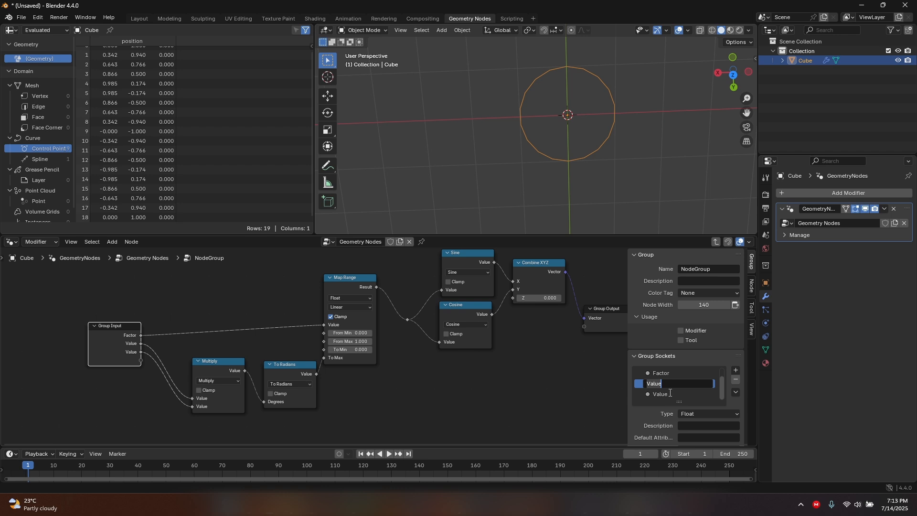
pyautogui.write('Angle')
pyautogui.press('Return')
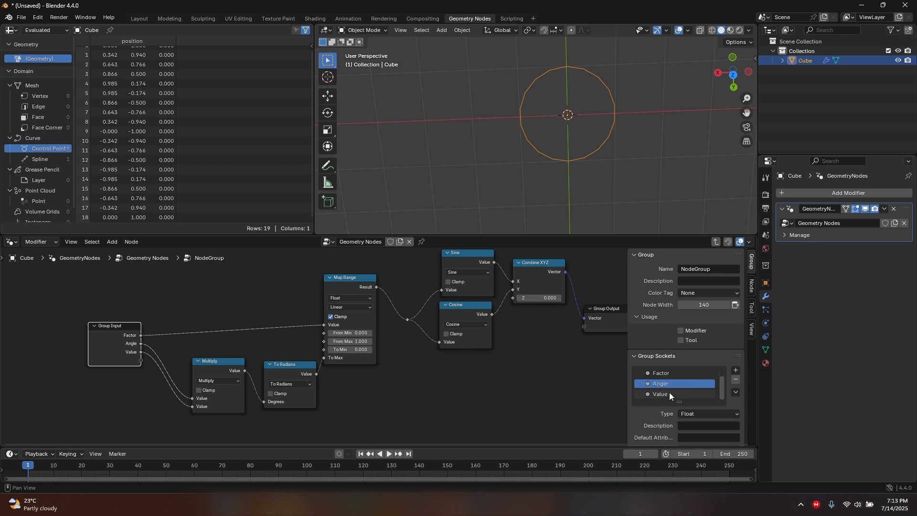
pyautogui.click(669, 393)
pyautogui.doubleClick(669, 393)
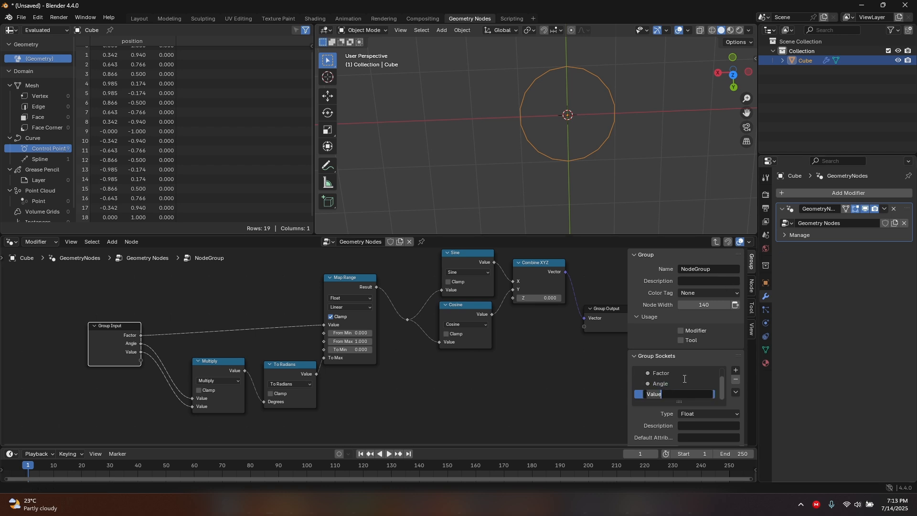
pyautogui.write('urns')
pyautogui.press('Return')
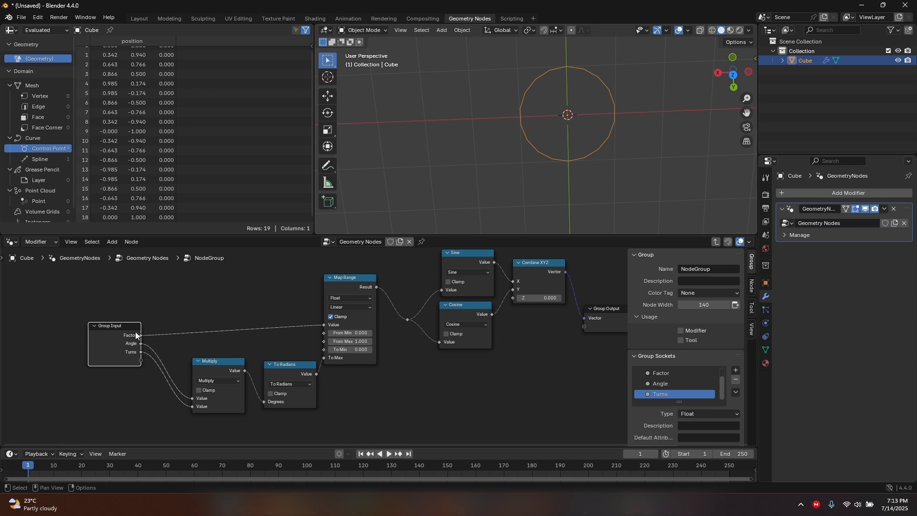
# Move the Sine, Cosine, Combine XYZ and Group Output nodes together with the reroute farther away from Map Range
pyautogui.moveTo(319, 302); pyautogui.dragTo(346, 296, button='middle')
pyautogui.press('Home')
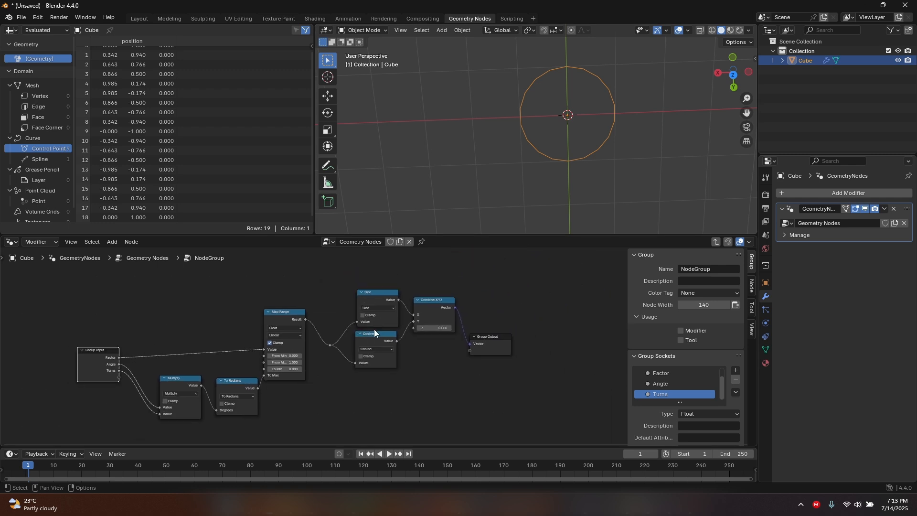
pyautogui.moveTo(330, 278); pyautogui.dragTo(485, 389)
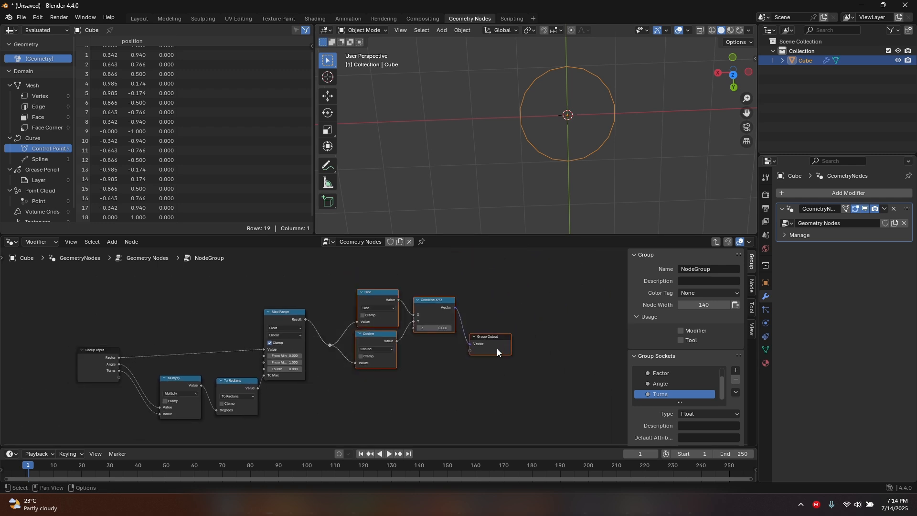
pyautogui.moveTo(497, 349); pyautogui.dragTo(559, 327)
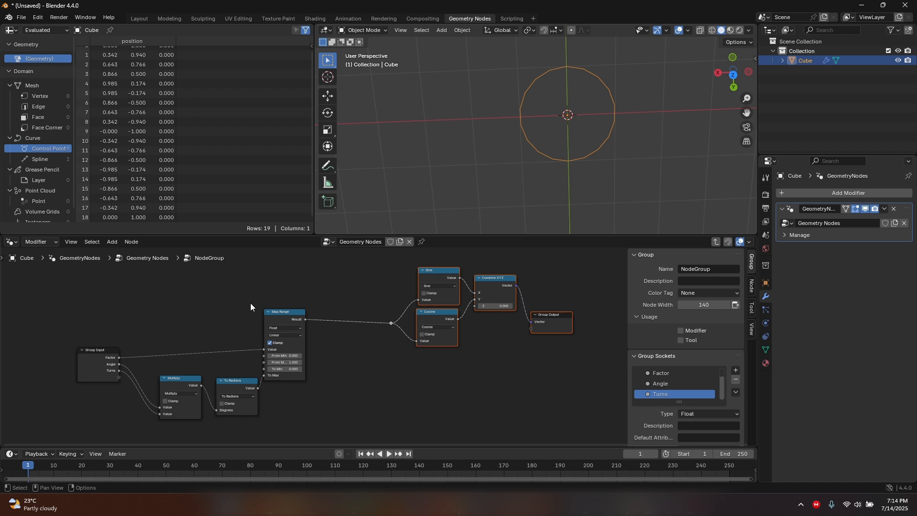
# Move the reroute close to Map Range and bring Sine and Cosine nearer to it, leaving a gap before Combine XYZ
pyautogui.scroll(2, 382, 316)
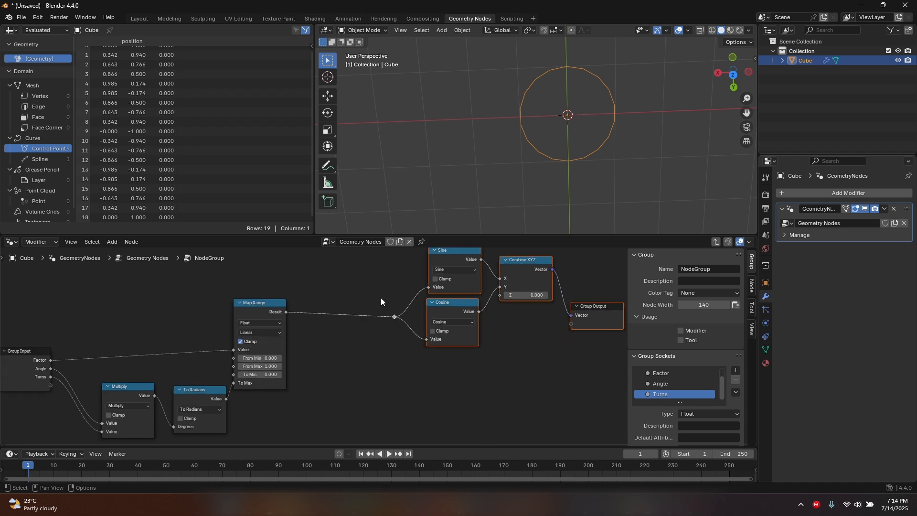
pyautogui.rightClick(396, 317)
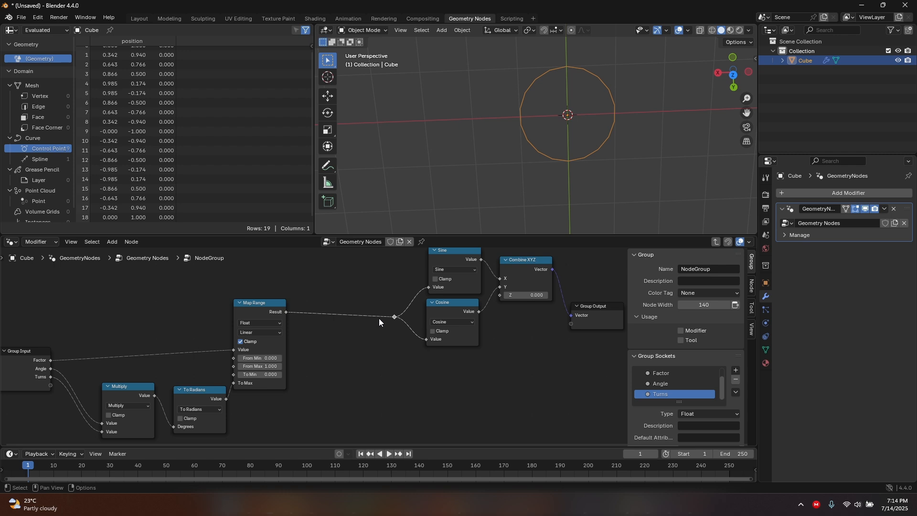
pyautogui.moveTo(394, 317); pyautogui.dragTo(314, 307)
pyautogui.moveTo(417, 302); pyautogui.dragTo(403, 322, button='middle')
pyautogui.moveTo(386, 263); pyautogui.dragTo(457, 381)
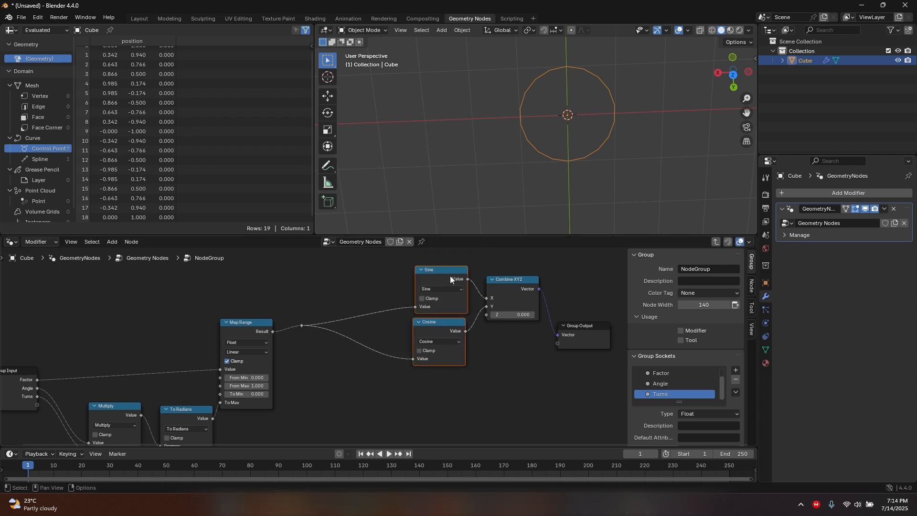
pyautogui.moveTo(451, 275); pyautogui.dragTo(374, 285)
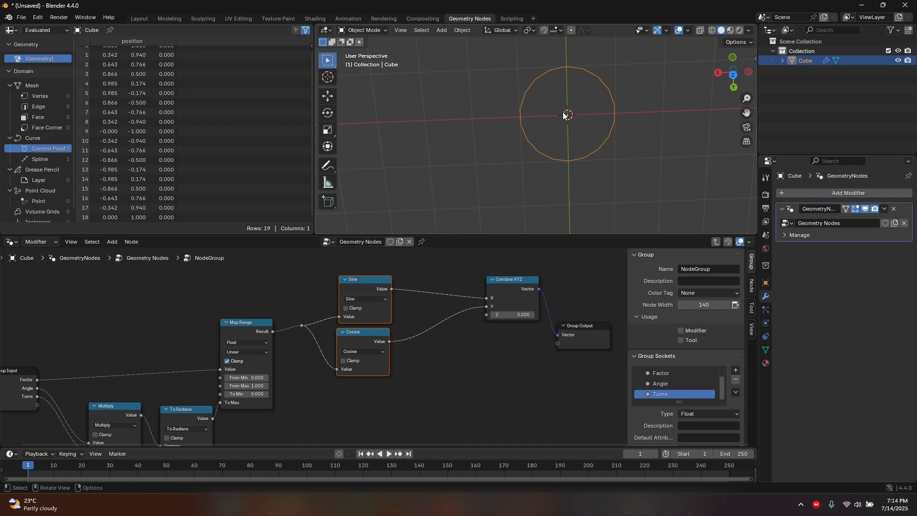
# Duplicate the Sine node and insert the copy into the link between Sine and the X input of Combine XYZ
pyautogui.scroll(4, 376, 304)
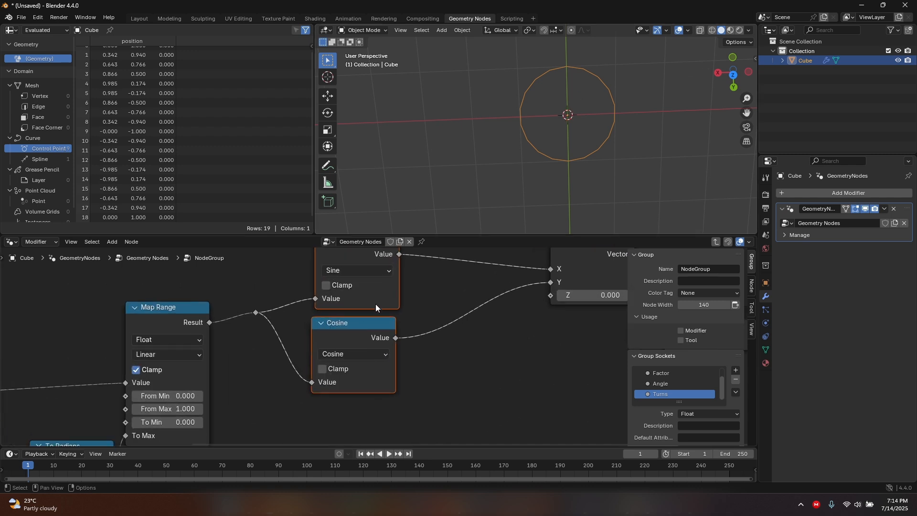
pyautogui.moveTo(449, 310); pyautogui.dragTo(444, 274)
pyautogui.scroll(3, 446, 297)
pyautogui.scroll(-1, 482, 318)
pyautogui.moveTo(538, 340); pyautogui.dragTo(347, 319, button='middle')
pyautogui.click(236, 262)
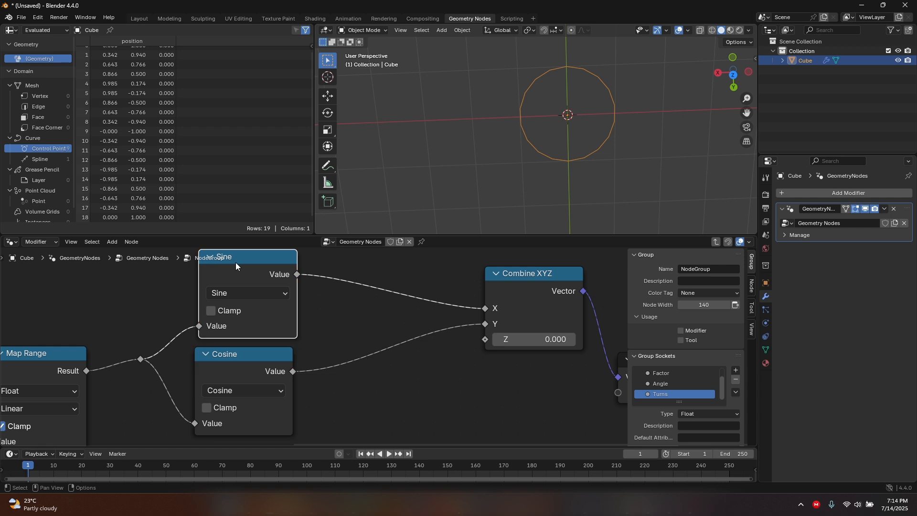
pyautogui.hotkey('shift', 'd')
pyautogui.click(354, 270)
pyautogui.scroll(3, 362, 300)
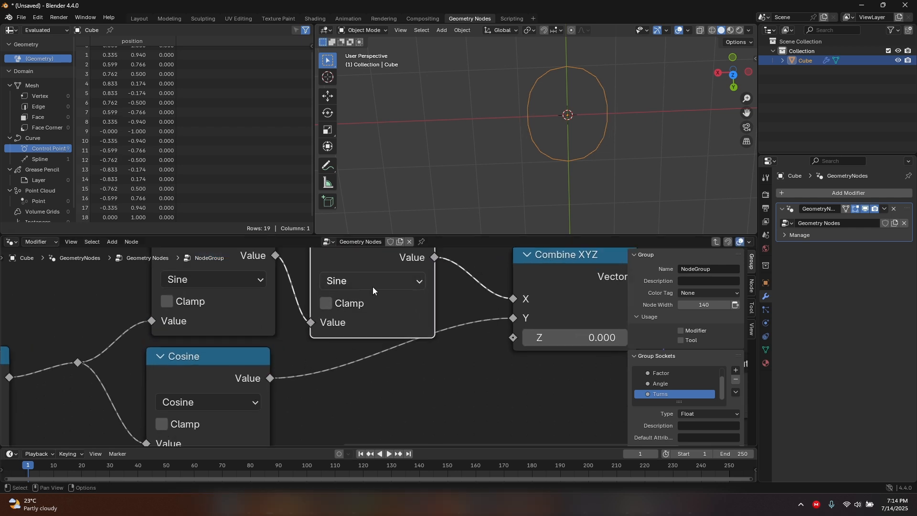
# Change the duplicated math node's operation to Multiply and set its second value to 1
pyautogui.click(372, 286)
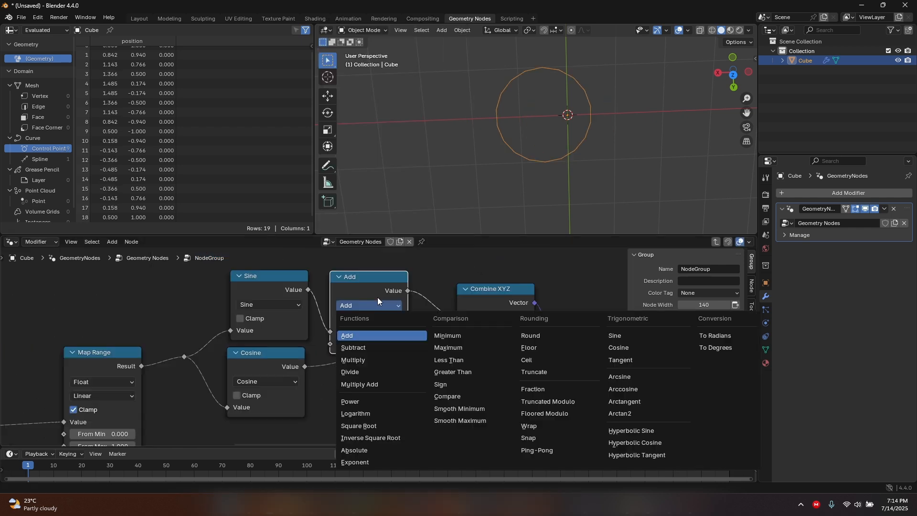
pyautogui.click(369, 337)
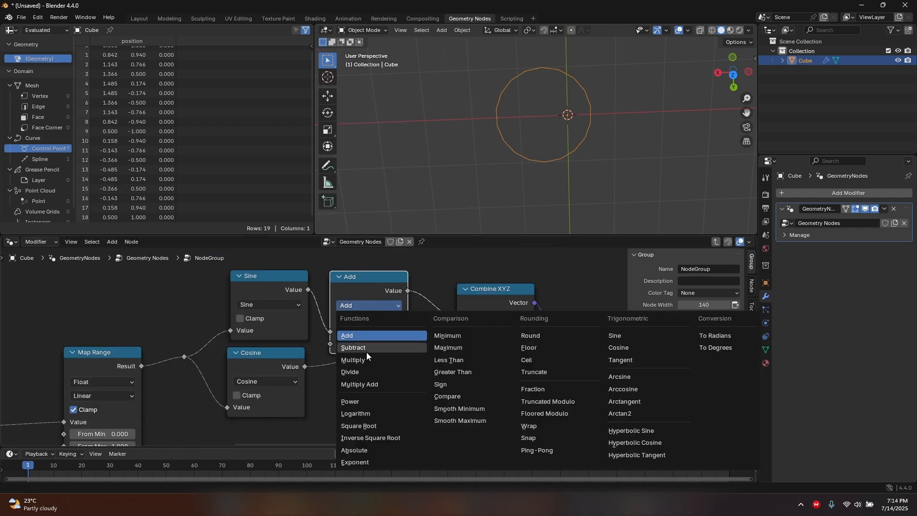
pyautogui.click(366, 358)
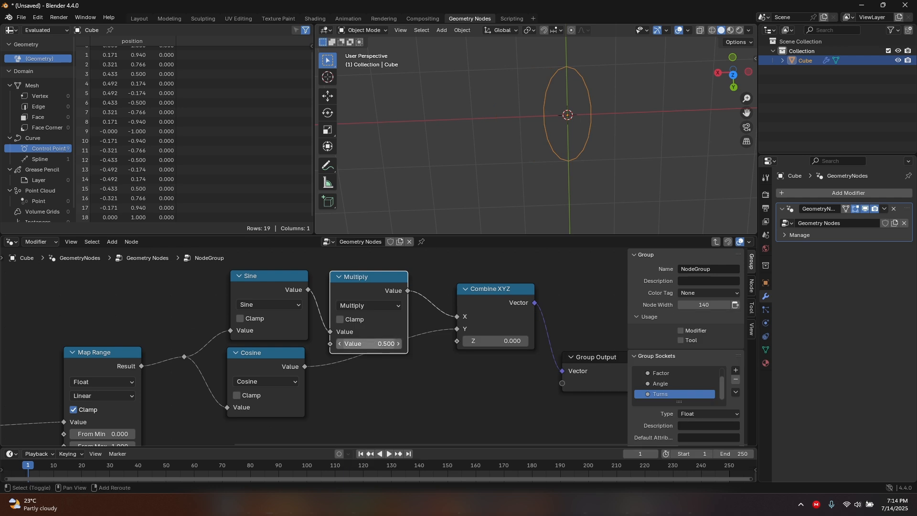
pyautogui.moveTo(369, 344)
pyautogui.mouseDown()
pyautogui.moveTo(354, 344)
pyautogui.moveTo(400, 344)
pyautogui.moveTo(372, 344)
pyautogui.mouseUp()
pyautogui.scroll(1, 493, 323)
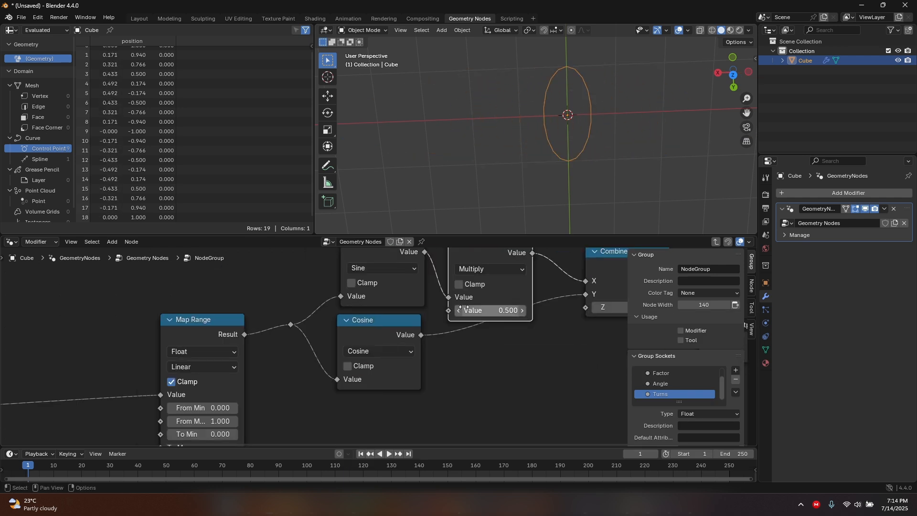
pyautogui.click(493, 314)
pyautogui.write('1')
pyautogui.press('Return')
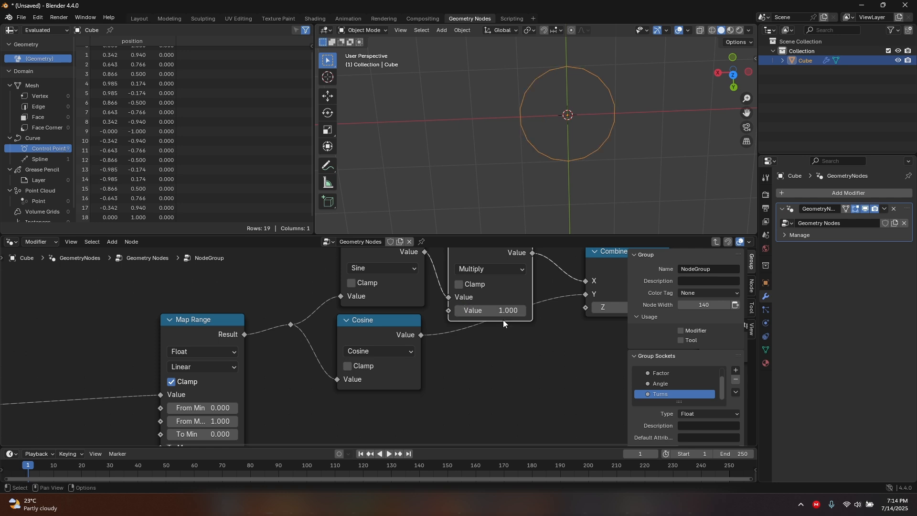
# Expose the second value of the Multiply node after Sine as a new socket on Group Input
pyautogui.scroll(-4, 522, 307)
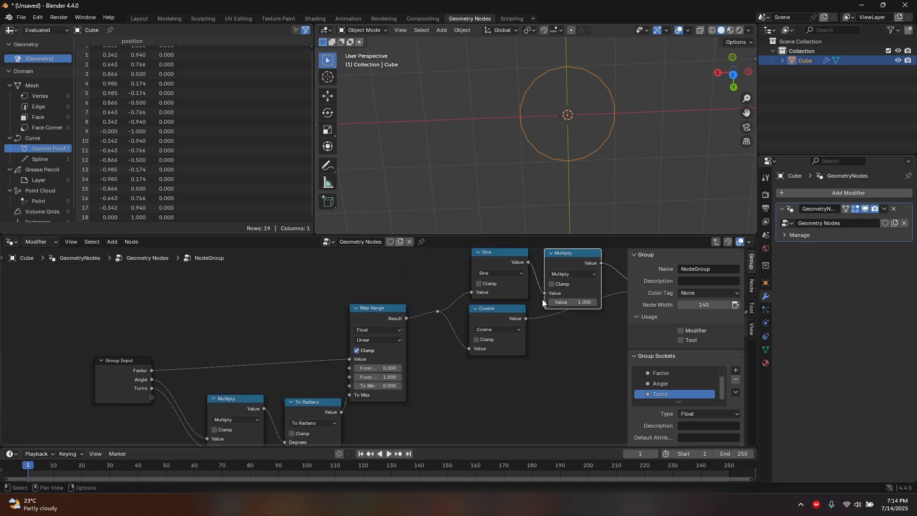
pyautogui.moveTo(544, 302); pyautogui.dragTo(152, 397)
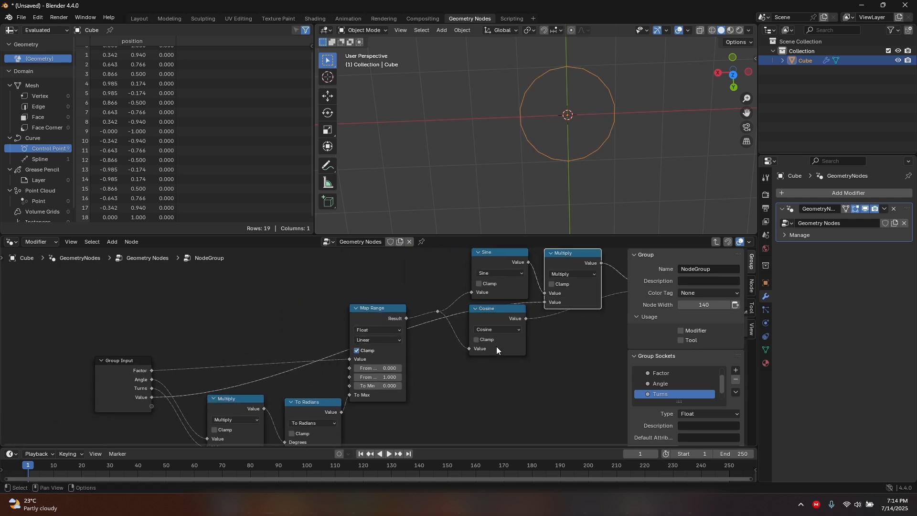
pyautogui.moveTo(619, 344); pyautogui.dragTo(354, 335, button='middle')
pyautogui.moveTo(371, 303); pyautogui.dragTo(429, 315, button='middle')
pyautogui.scroll(-1, 461, 306)
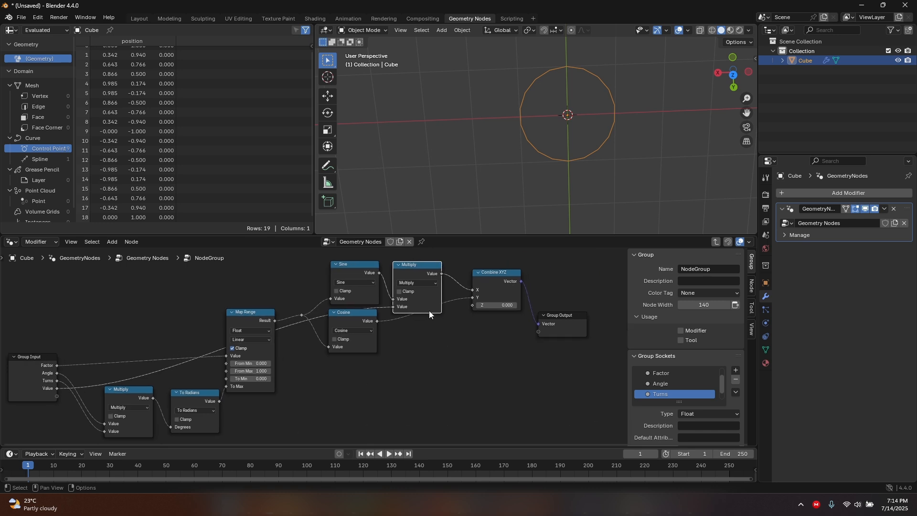
# Move the Multiply node up beside Sine and insert a duplicate of it between Cosine and the Y input of Combine XYZ
pyautogui.moveTo(425, 271); pyautogui.dragTo(426, 251)
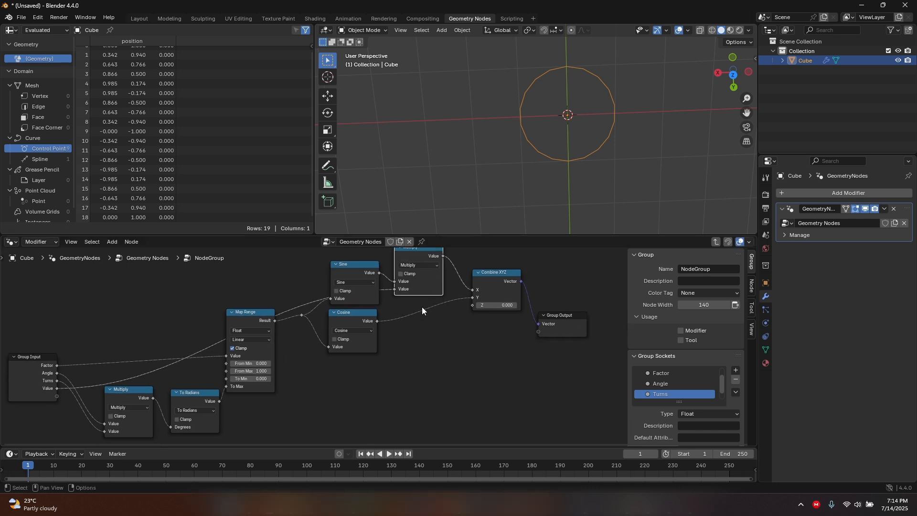
pyautogui.scroll(1, 422, 310)
pyautogui.moveTo(422, 310); pyautogui.dragTo(413, 358, button='middle')
pyautogui.hotkey('shift', 'd')
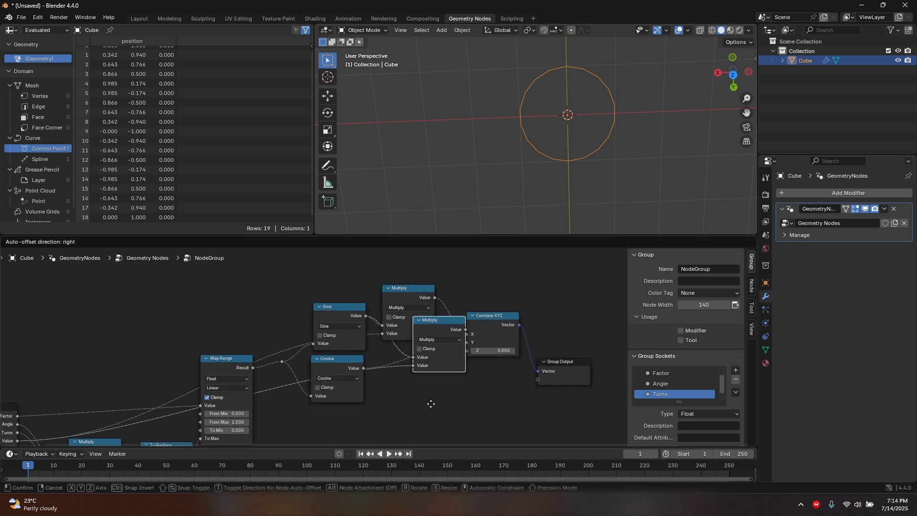
pyautogui.click(393, 353)
pyautogui.scroll(3, 396, 383)
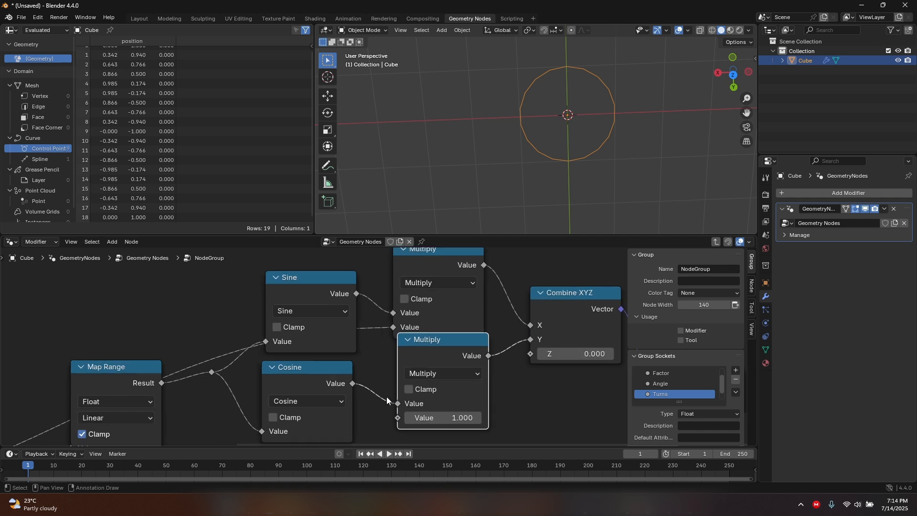
# Expose the second value of the Multiply node after Cosine as another new socket on Group Input
pyautogui.scroll(-3, 277, 403)
pyautogui.moveTo(277, 403); pyautogui.dragTo(440, 300, button='middle')
pyautogui.moveTo(536, 312); pyautogui.dragTo(26, 396)
pyautogui.moveTo(436, 328); pyautogui.dragTo(285, 367, button='middle')
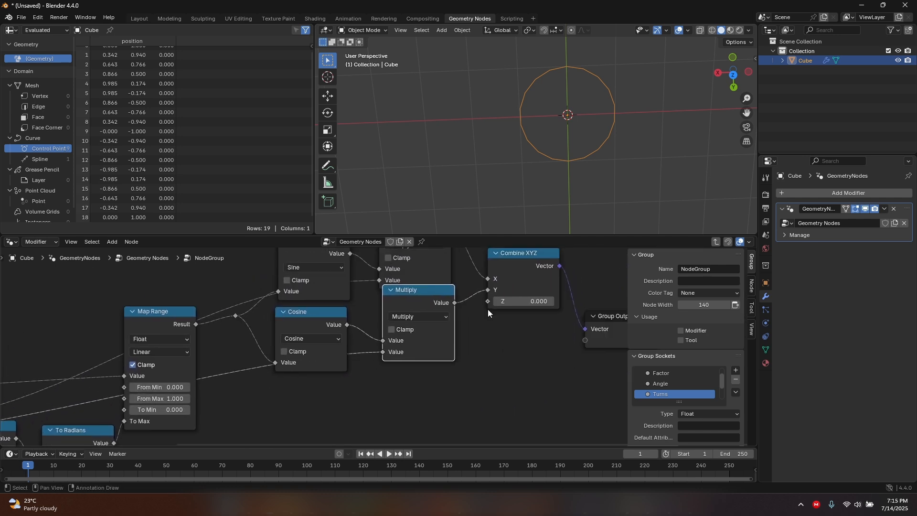
# Rename the two new group input sockets to XRadius and YRadius, and return to the parent node tree
pyautogui.scroll(-2, 668, 385)
pyautogui.doubleClick(674, 383)
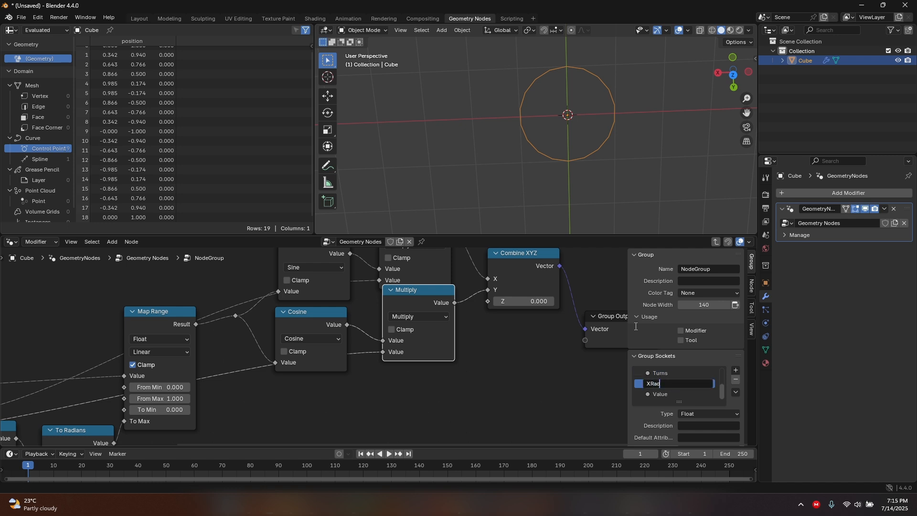
pyautogui.write('XRadius')
pyautogui.press('Return')
pyautogui.doubleClick(656, 393)
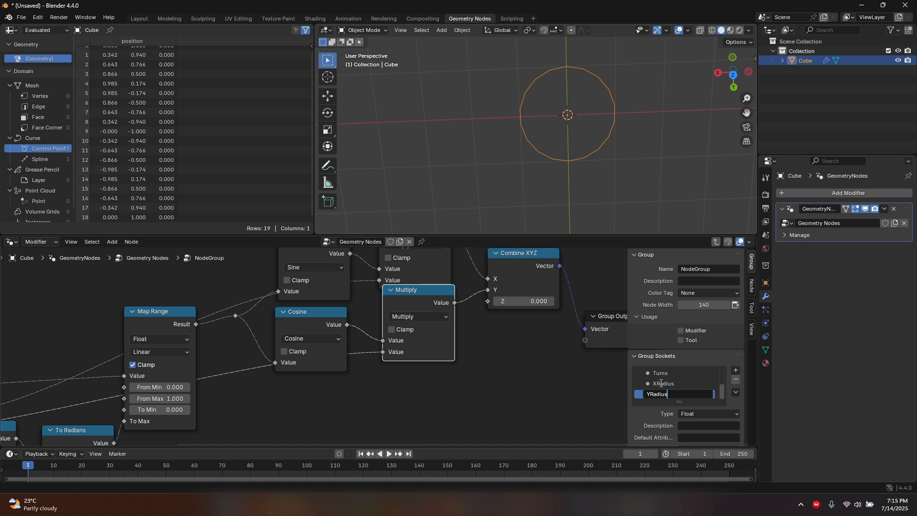
pyautogui.press('Return')
pyautogui.press('Tab')
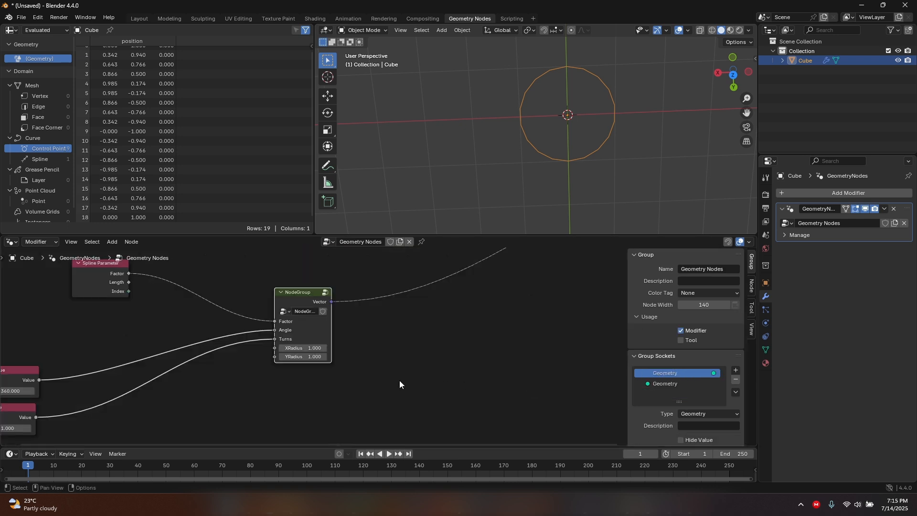
# Try out different XRadius and YRadius values on the node group, and undo the changes
pyautogui.scroll(1, 424, 313)
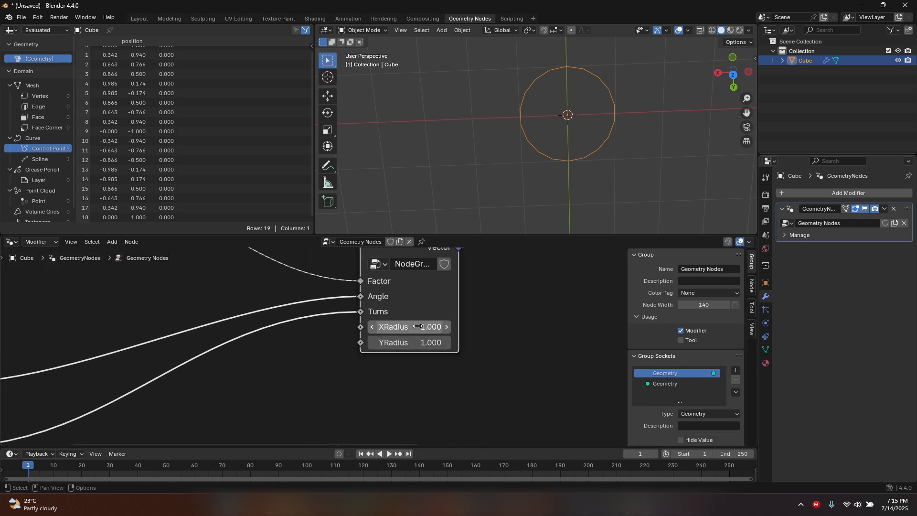
pyautogui.moveTo(418, 327); pyautogui.dragTo(444, 343)
pyautogui.hotkey('ctrl', 'z')
pyautogui.hotkey('ctrl', 'z')
pyautogui.scroll(-2, 449, 360)
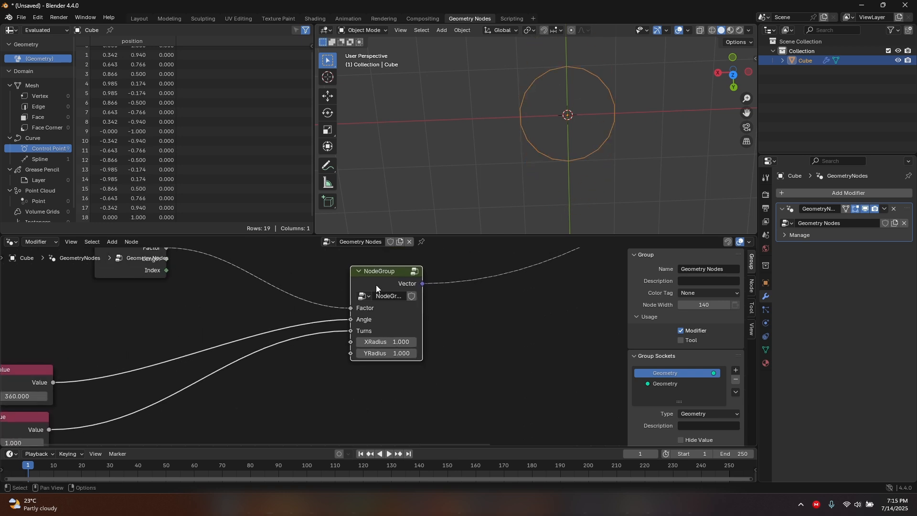
# Inside the node group, move Group Output further from Combine XYZ and insert a vector Multiply node between them
pyautogui.press('Tab')
pyautogui.moveTo(534, 337); pyautogui.dragTo(125, 288, button='middle')
pyautogui.moveTo(510, 301); pyautogui.dragTo(435, 364, button='middle')
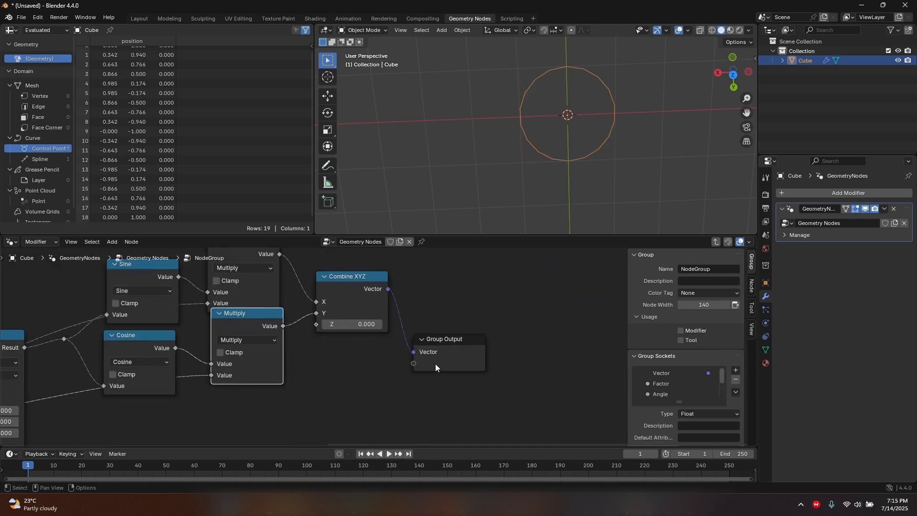
pyautogui.moveTo(436, 366); pyautogui.dragTo(555, 322)
pyautogui.moveTo(388, 289); pyautogui.dragTo(447, 313)
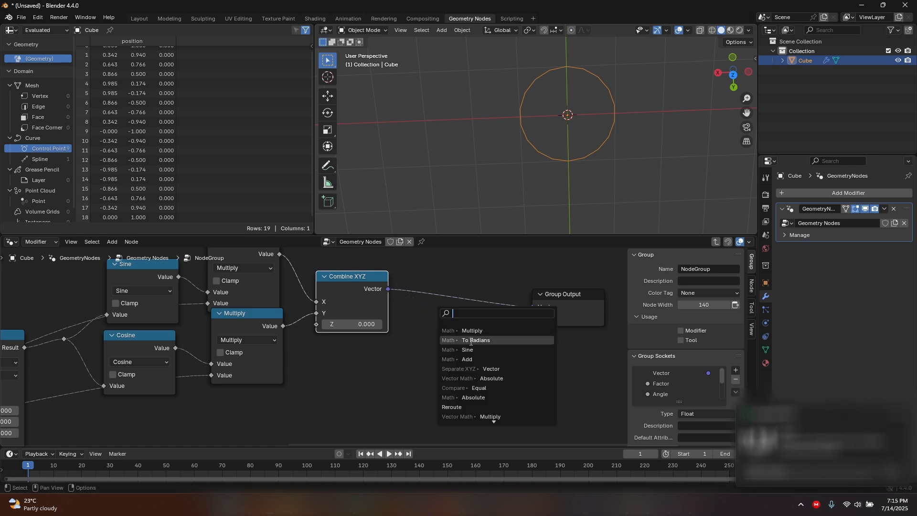
pyautogui.write('multi')
pyautogui.press('Return')
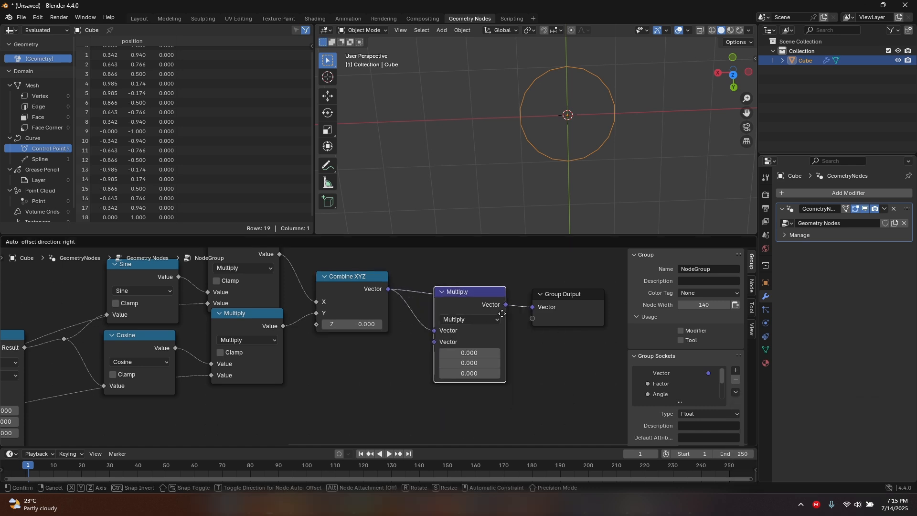
pyautogui.click(502, 313)
# Add a new float input socket to the group and connect it to the second Vector input of the vector Multiply node
pyautogui.moveTo(485, 279); pyautogui.dragTo(551, 241, button='middle')
pyautogui.scroll(-3, 380, 463)
pyautogui.moveTo(158, 328); pyautogui.dragTo(525, 259, button='middle')
pyautogui.scroll(-2, 344, 316)
pyautogui.click(154, 332)
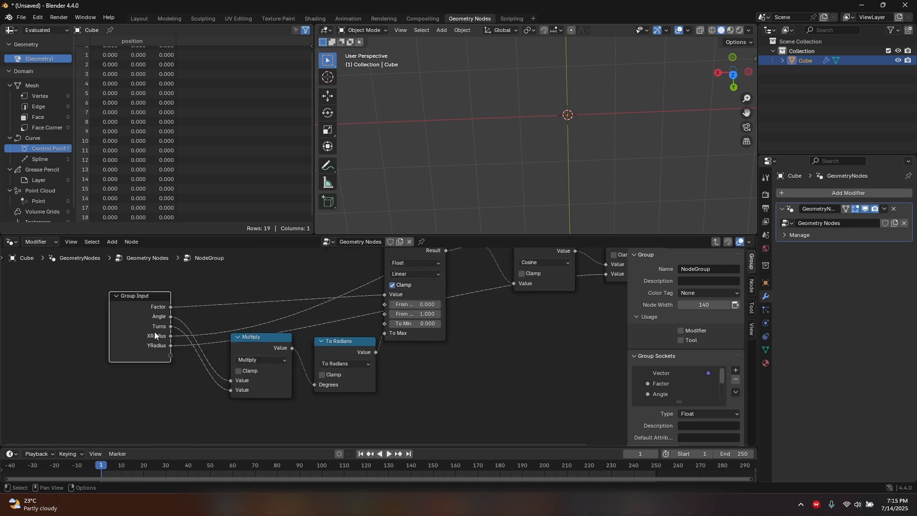
pyautogui.click(735, 371)
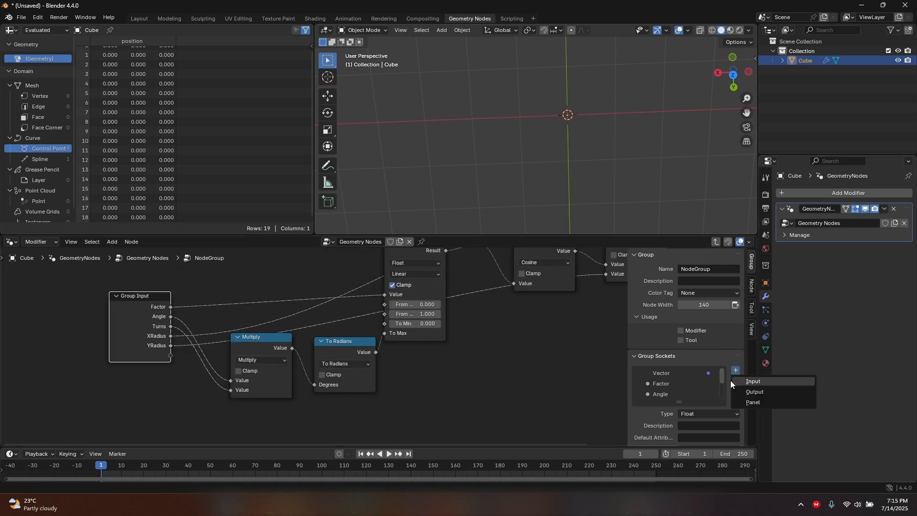
pyautogui.click(764, 381)
pyautogui.click(703, 414)
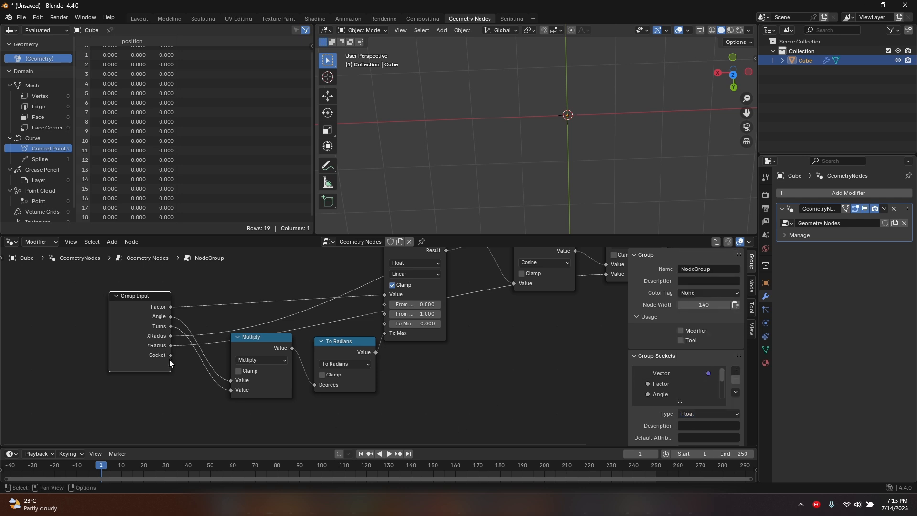
pyautogui.moveTo(171, 355); pyautogui.dragTo(566, 310)
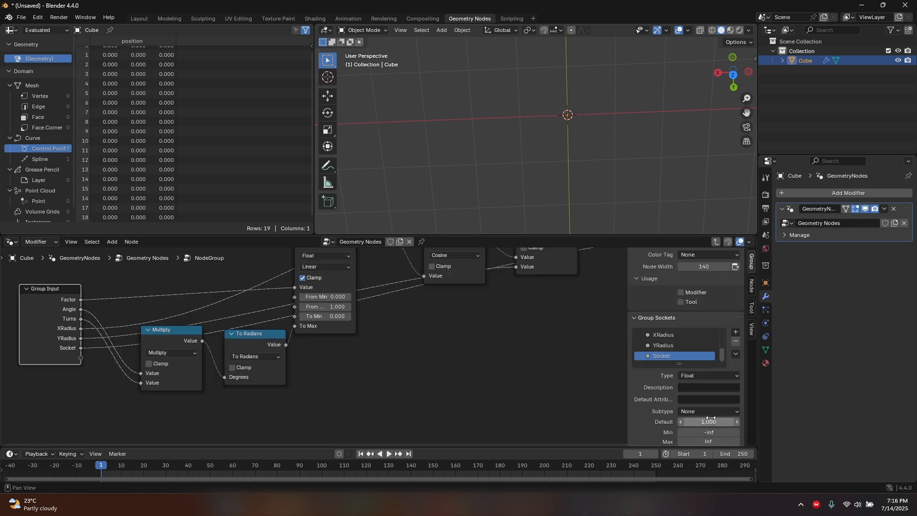
# Rename the new group input socket to Radius, and return to the parent node tree
pyautogui.doubleClick(678, 357)
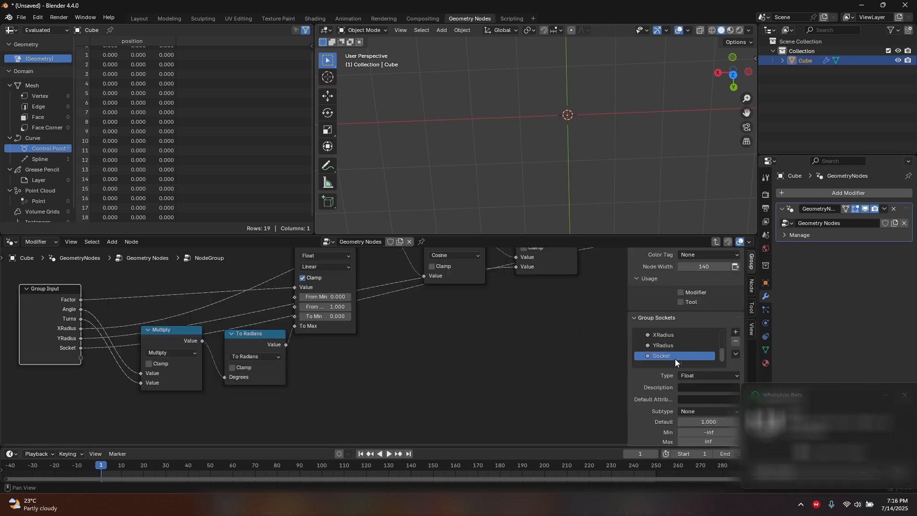
pyautogui.write('Radius')
pyautogui.press('Return')
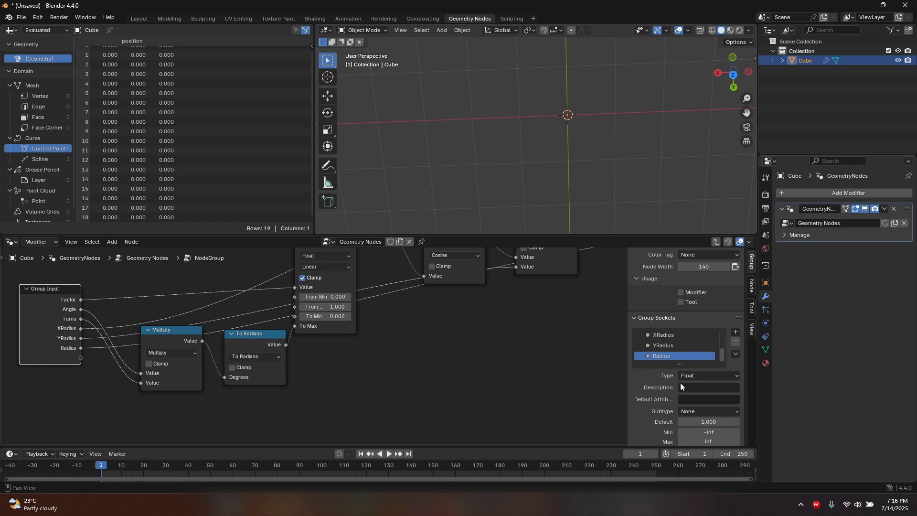
pyautogui.moveTo(40, 320); pyautogui.dragTo(45, 309)
pyautogui.moveTo(359, 309); pyautogui.dragTo(199, 353, button='middle')
pyautogui.moveTo(514, 320); pyautogui.dragTo(424, 346, button='middle')
pyautogui.moveTo(321, 343); pyautogui.dragTo(334, 324, button='middle')
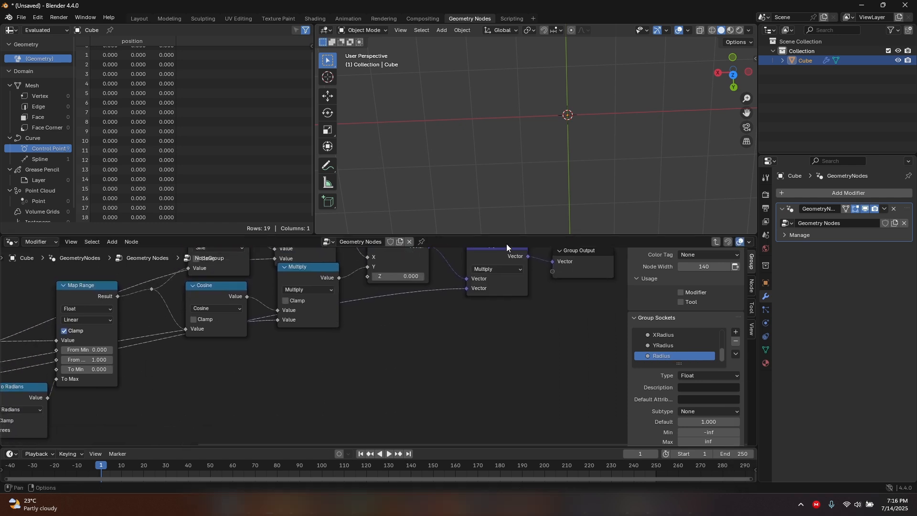
pyautogui.rightClick(496, 248)
pyautogui.moveTo(508, 262); pyautogui.dragTo(506, 302)
pyautogui.moveTo(470, 323); pyautogui.dragTo(399, 324, button='middle')
pyautogui.moveTo(486, 294); pyautogui.dragTo(560, 274, button='middle')
pyautogui.press('Tab')
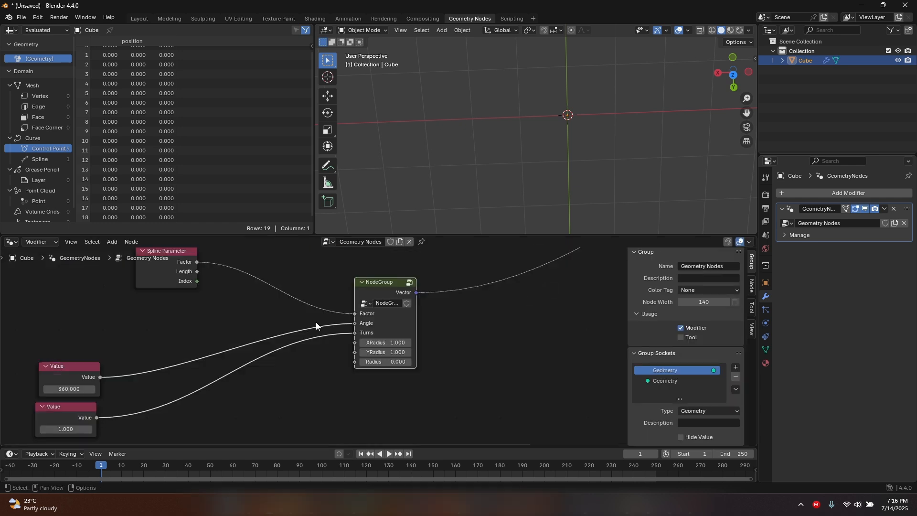
# Set the node group's Radius input to 1
pyautogui.moveTo(468, 323); pyautogui.dragTo(451, 331, button='middle')
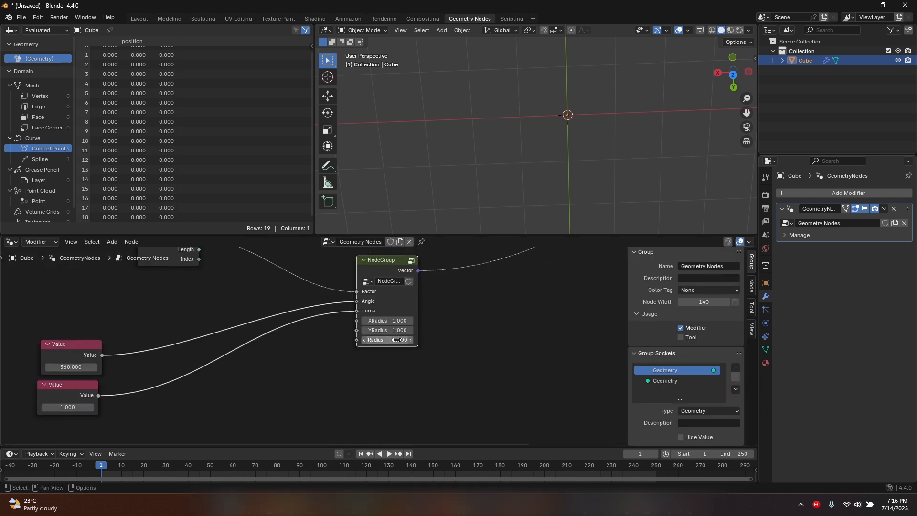
pyautogui.click(408, 341)
pyautogui.write('1')
pyautogui.press('Return')
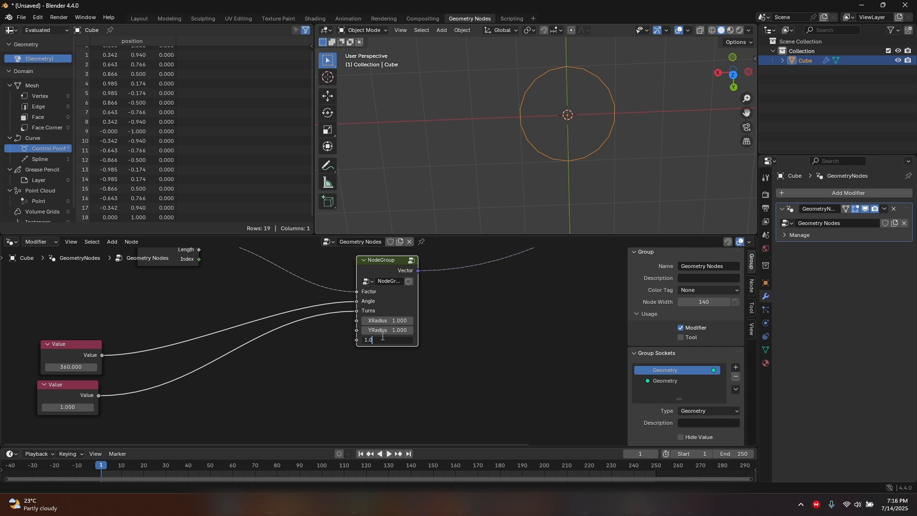
# Try a smaller Radius of 0.4 on the node group, and restore it to 1
pyautogui.moveTo(397, 337)
pyautogui.mouseDown()
pyautogui.moveTo(430, 338)
pyautogui.moveTo(397, 337)
pyautogui.mouseUp()
pyautogui.click(397, 338)
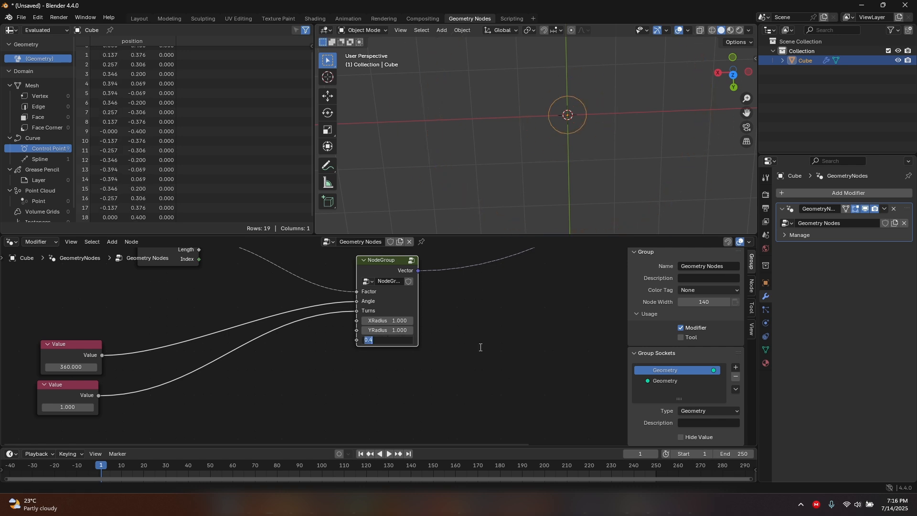
pyautogui.write('1')
pyautogui.press('Return')
pyautogui.scroll(-1, 473, 354)
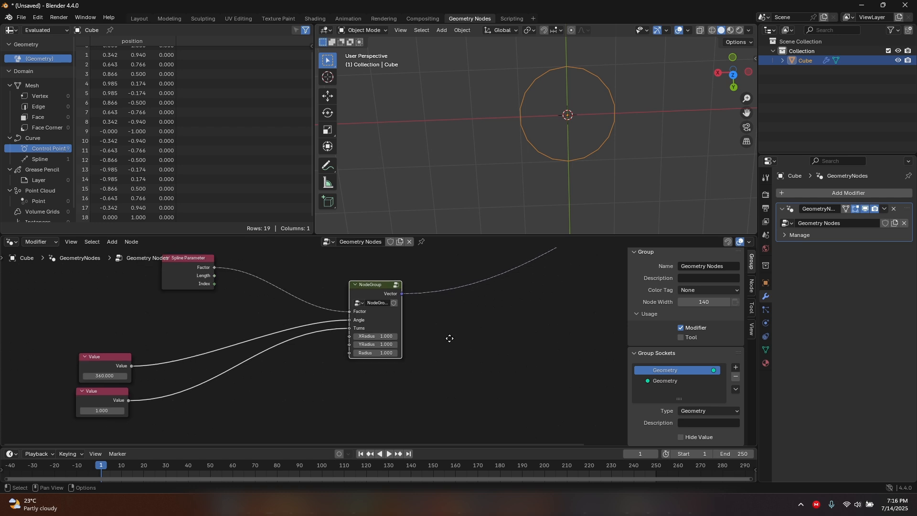
# Move the node group closer to Spline Parameter, and the Set Position node closer to Resample Curve
pyautogui.moveTo(321, 331); pyautogui.dragTo(234, 313)
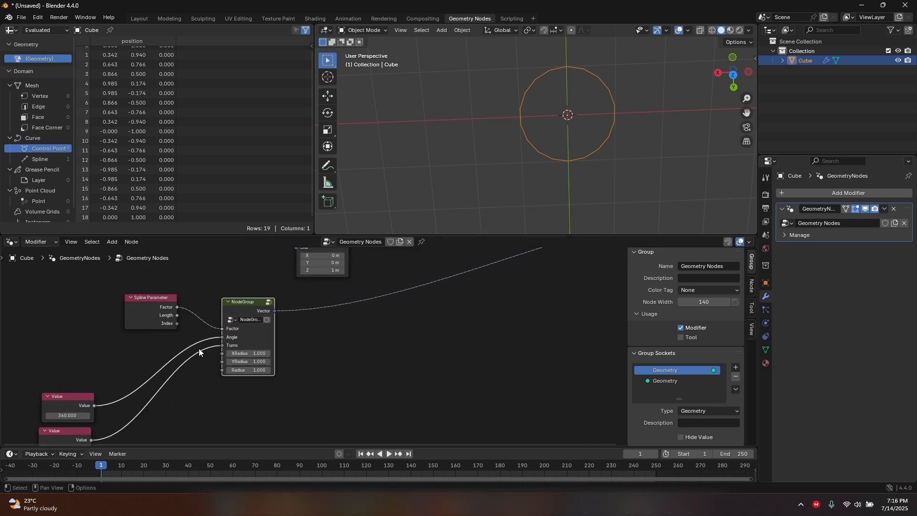
pyautogui.scroll(-2, 442, 363)
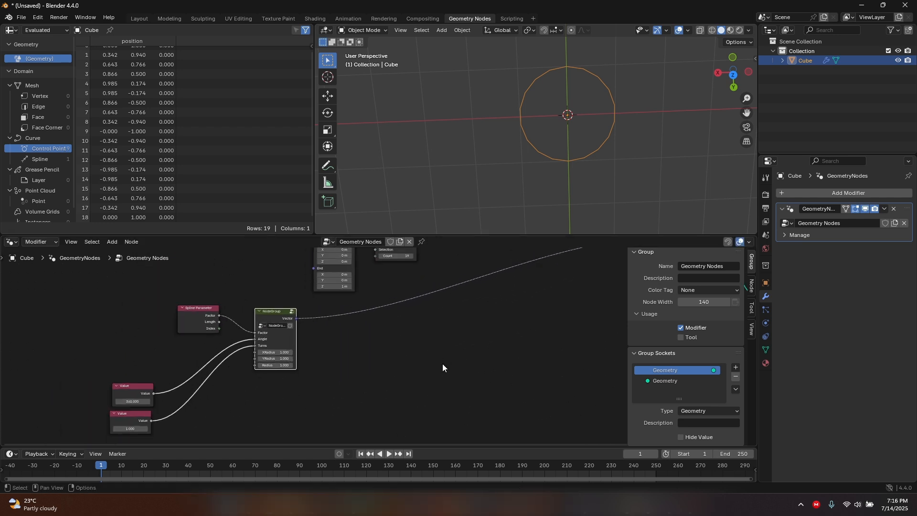
pyautogui.moveTo(443, 363); pyautogui.dragTo(227, 426, button='middle')
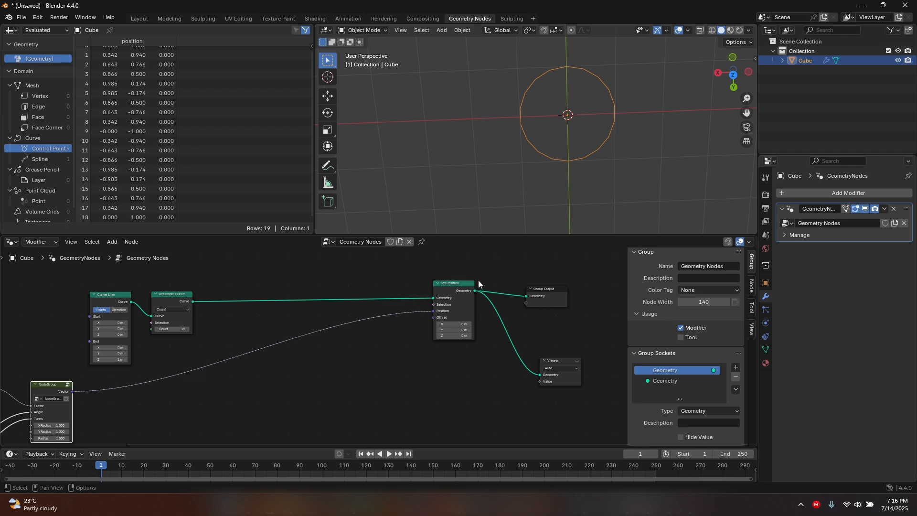
pyautogui.moveTo(459, 283); pyautogui.dragTo(300, 279)
# Cut the link from Set Position to the Viewer node, and shift Group Output to make room before it
pyautogui.keyDown('ctrl'); pyautogui.moveTo(485, 333); pyautogui.dragTo(485, 375, button='right'); pyautogui.keyUp('ctrl')
pyautogui.moveTo(544, 298); pyautogui.dragTo(460, 310, button='middle')
pyautogui.moveTo(460, 309); pyautogui.dragTo(491, 314)
pyautogui.scroll(3, 373, 330)
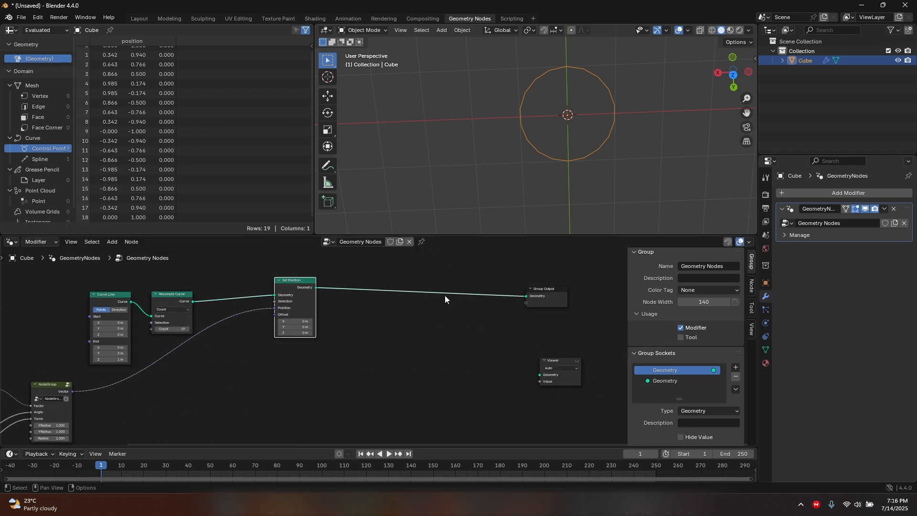
pyautogui.moveTo(509, 298); pyautogui.dragTo(425, 311, button='middle')
pyautogui.moveTo(468, 307); pyautogui.dragTo(499, 311)
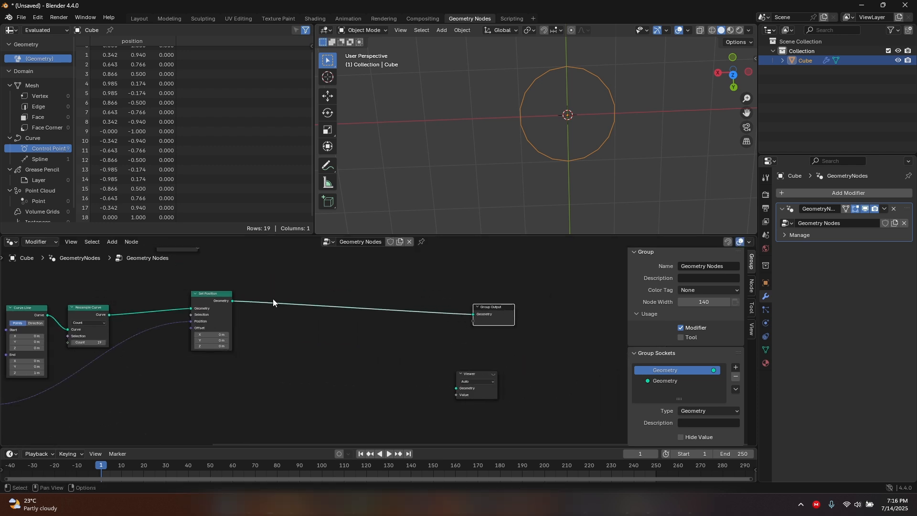
# Duplicate the NodeGroup node and place the copy below the link between Set Position and Group Output
pyautogui.scroll(3, 156, 300)
pyautogui.scroll(-2, 143, 308)
pyautogui.moveTo(77, 337); pyautogui.dragTo(235, 306, button='middle')
pyautogui.scroll(-1, 122, 361)
pyautogui.moveTo(122, 361); pyautogui.dragTo(221, 328, button='middle')
pyautogui.moveTo(207, 333); pyautogui.dragTo(232, 335)
pyautogui.moveTo(328, 348); pyautogui.dragTo(233, 363, button='middle')
pyautogui.moveTo(129, 364); pyautogui.dragTo(455, 329)
pyautogui.scroll(2, 489, 284)
pyautogui.moveTo(489, 285); pyautogui.dragTo(266, 362, button='middle')
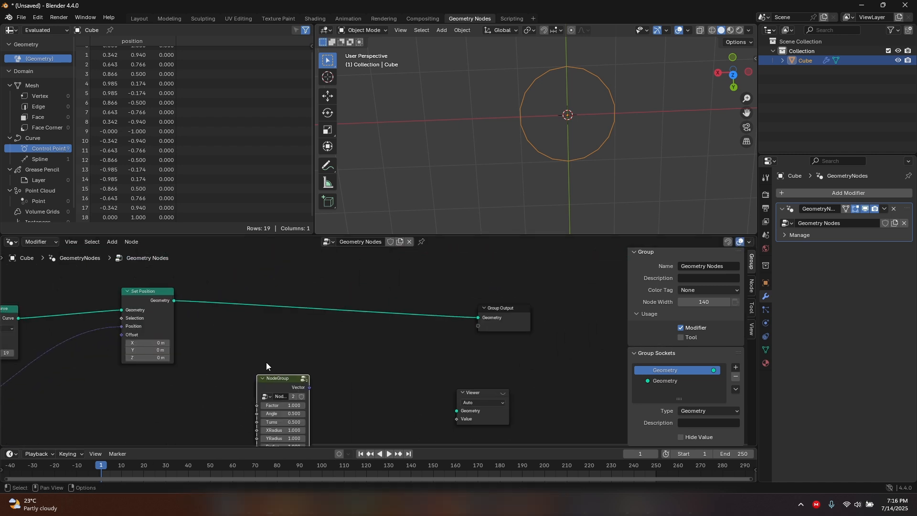
# Duplicate the Set Position node and insert the copy on the link before Group Output
pyautogui.click(172, 304)
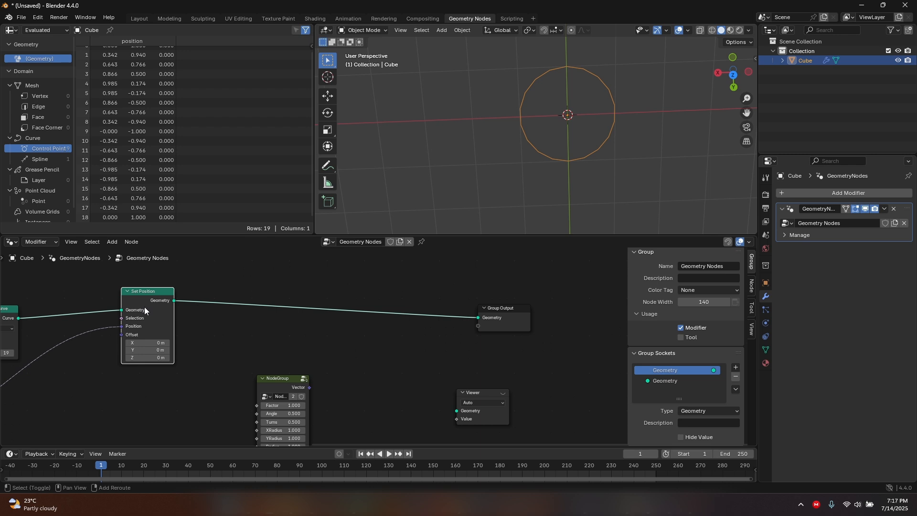
pyautogui.hotkey('shift', 'd')
pyautogui.click(300, 329)
pyautogui.scroll(1, 284, 354)
pyautogui.moveTo(283, 353); pyautogui.dragTo(387, 308, button='middle')
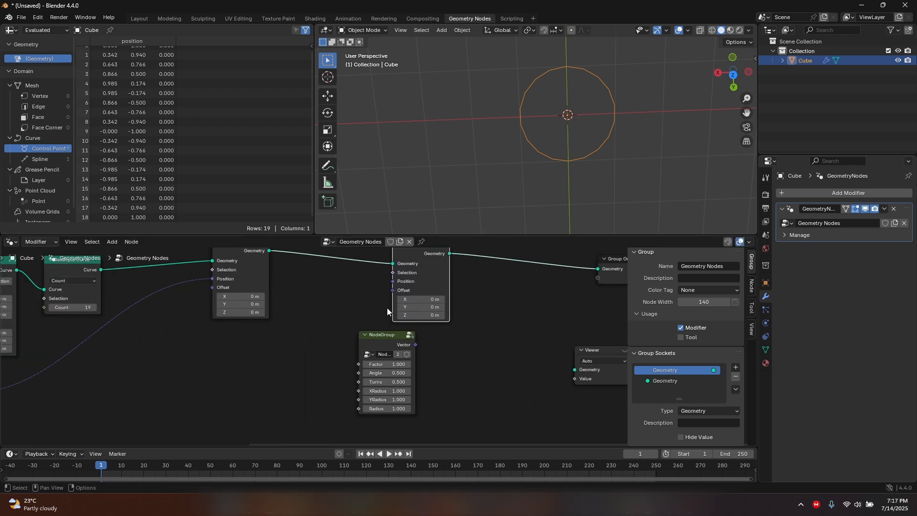
# Move the NodeGroup copy beneath the first Set Position node, and bring the second Set Position closer to the first
pyautogui.click(366, 337)
pyautogui.press('h')
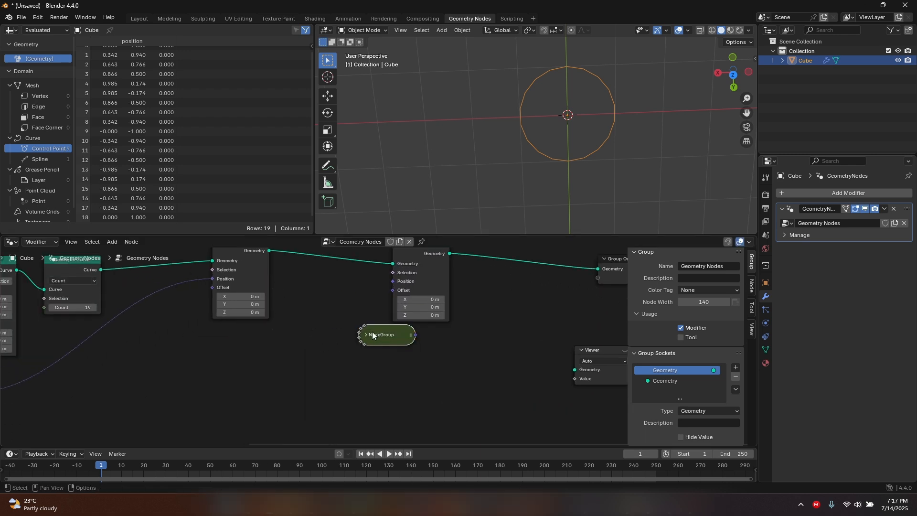
pyautogui.click(365, 335)
pyautogui.moveTo(385, 337); pyautogui.dragTo(303, 337)
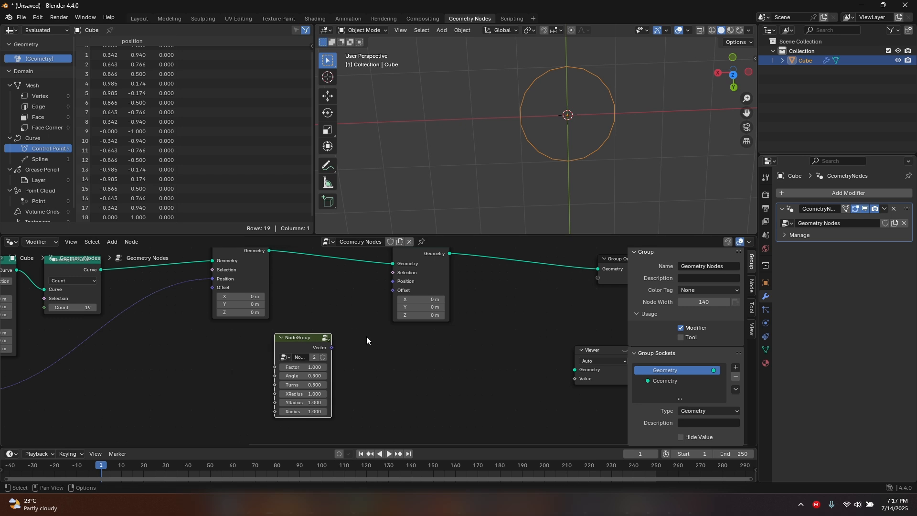
pyautogui.scroll(3, 403, 324)
pyautogui.moveTo(406, 319); pyautogui.dragTo(392, 379, button='middle')
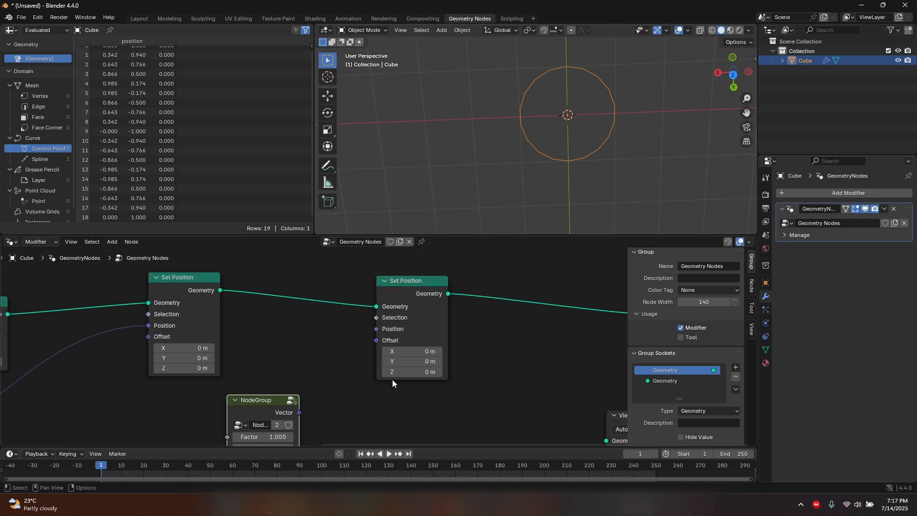
pyautogui.moveTo(438, 294); pyautogui.dragTo(389, 269)
pyautogui.moveTo(221, 437); pyautogui.dragTo(298, 377, button='middle')
pyautogui.moveTo(335, 340); pyautogui.dragTo(276, 331)
pyautogui.moveTo(287, 311); pyautogui.dragTo(283, 335, button='middle')
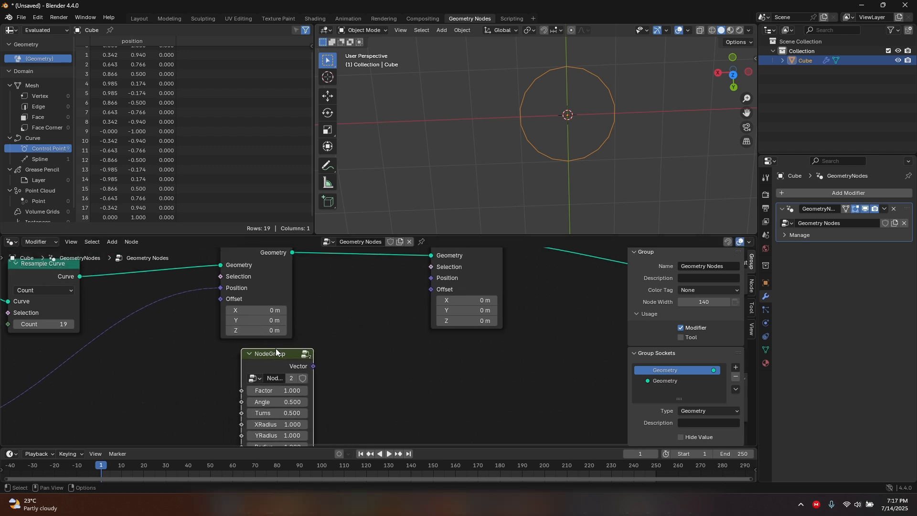
# Connect the Vector output of the NodeGroup copy to the Position input of the second Set Position node
pyautogui.scroll(4, 290, 361)
pyautogui.scroll(-2, 289, 367)
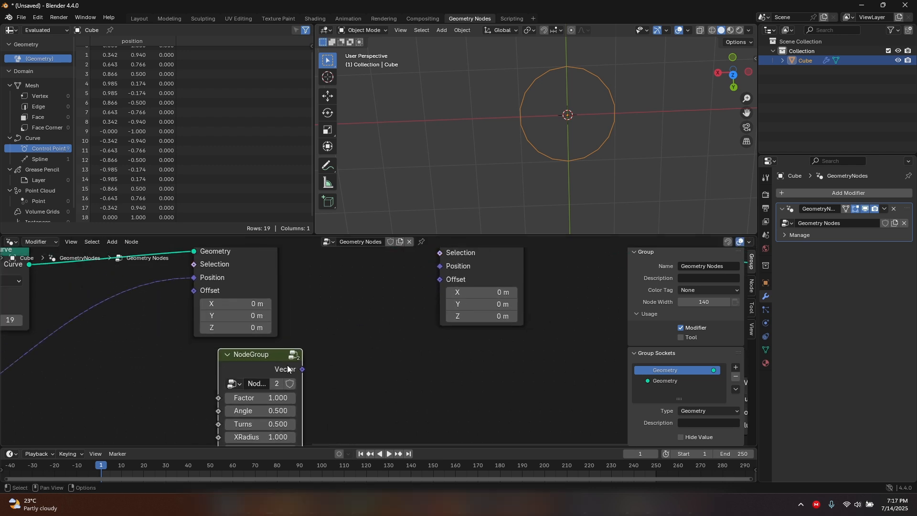
pyautogui.moveTo(302, 369); pyautogui.dragTo(443, 270)
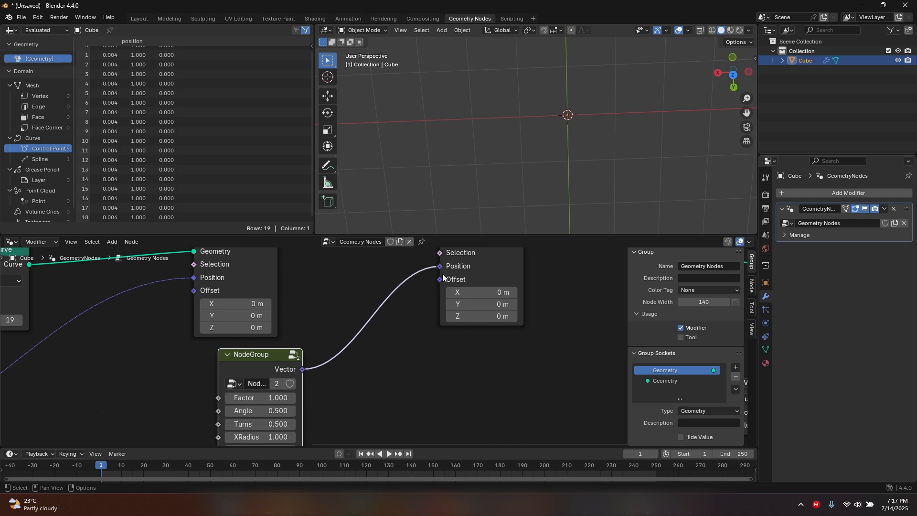
# Try out a different Radius on the NodeGroup copy, and undo the change
pyautogui.moveTo(395, 369); pyautogui.dragTo(429, 285, button='middle')
pyautogui.scroll(1, 429, 286)
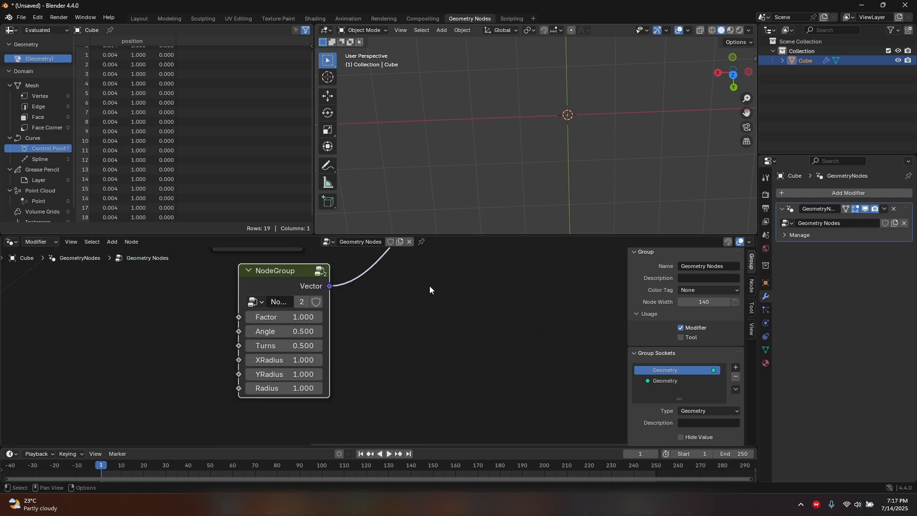
pyautogui.moveTo(285, 389); pyautogui.dragTo(377, 388)
pyautogui.hotkey('ctrl', 'z')
pyautogui.moveTo(388, 403); pyautogui.dragTo(407, 244, button='middle')
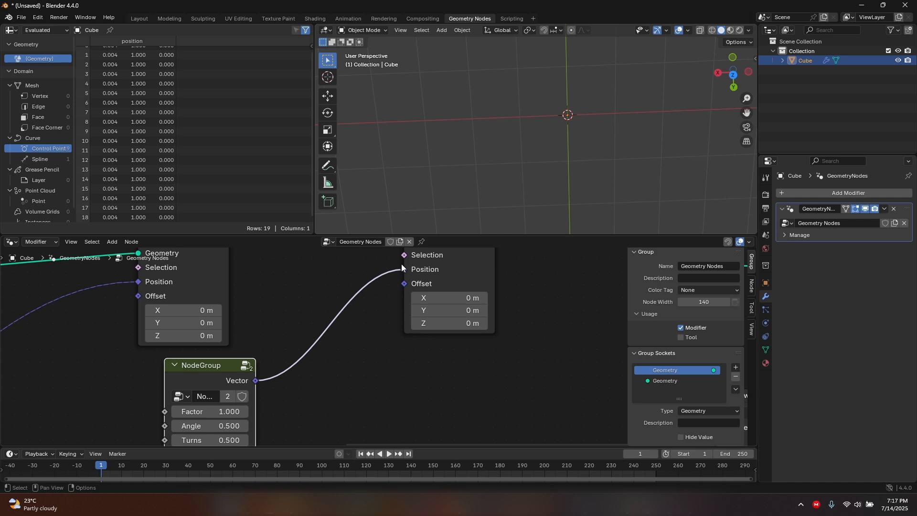
# Move the NodeGroup copy's Vector link from the Position input to the Offset input of the second Set Position node
pyautogui.moveTo(401, 268)
pyautogui.mouseDown()
pyautogui.moveTo(360, 294)
pyautogui.moveTo(407, 285)
pyautogui.mouseUp()
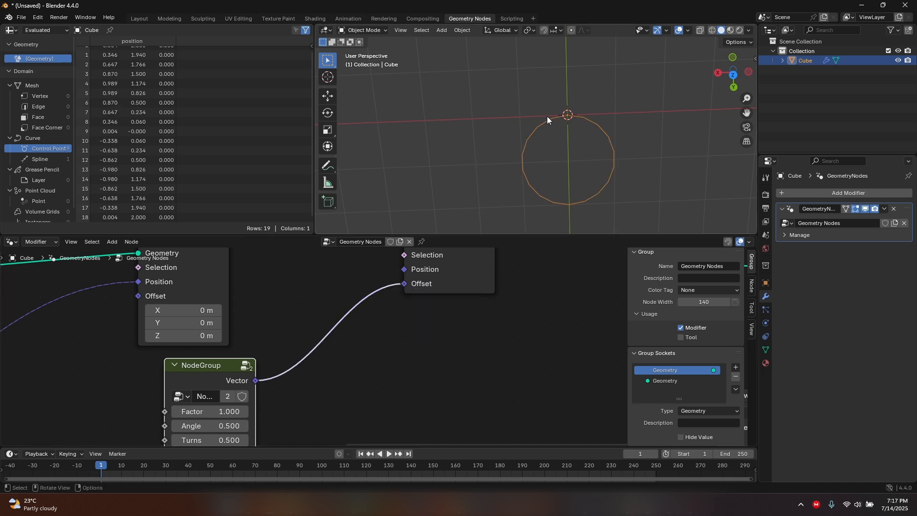
pyautogui.scroll(-3, 421, 352)
pyautogui.moveTo(421, 342); pyautogui.dragTo(446, 250, button='middle')
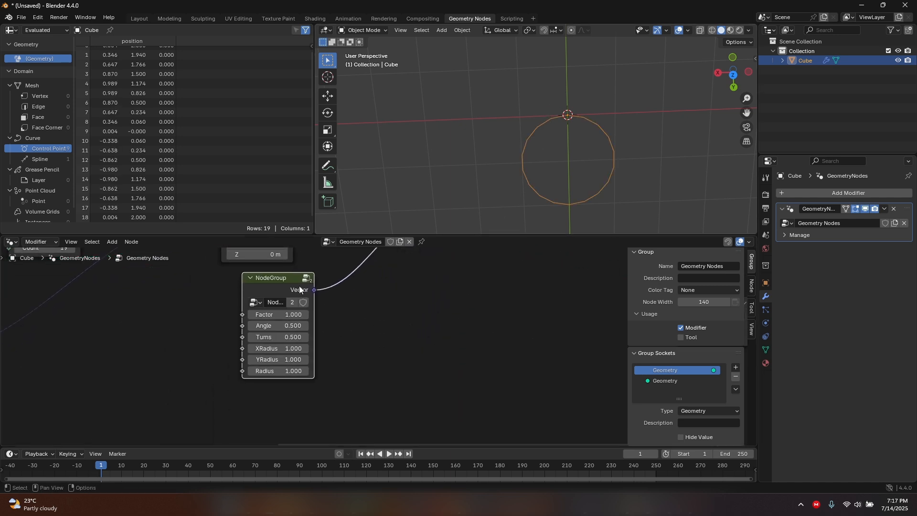
# Set the NodeGroup copy's Angle to 180 and raise its Turns to 3.98
pyautogui.scroll(1, 368, 337)
pyautogui.moveTo(287, 311); pyautogui.dragTo(294, 334, button='middle')
pyautogui.doubleClick(285, 345)
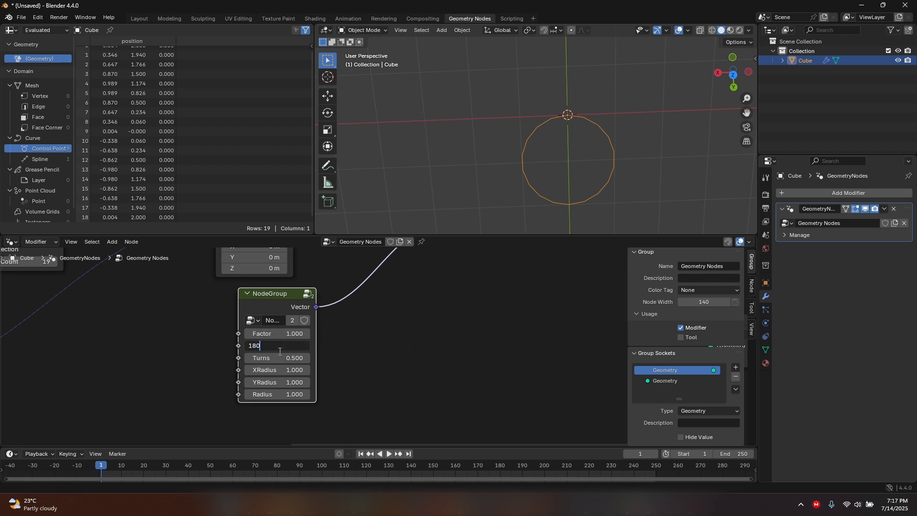
pyautogui.press('Return')
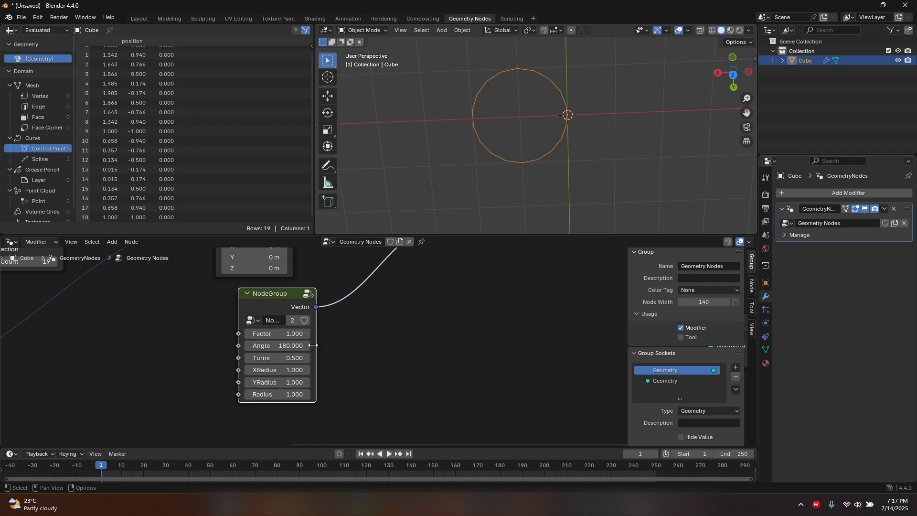
pyautogui.moveTo(280, 335); pyautogui.dragTo(334, 357)
pyautogui.rightClick(282, 334)
# Duplicate the Spline Parameter node and place the copy beside the NodeGroup copy
pyautogui.scroll(-1, 344, 362)
pyautogui.moveTo(277, 352); pyautogui.dragTo(499, 362, button='middle')
pyautogui.scroll(-13, 399, 329)
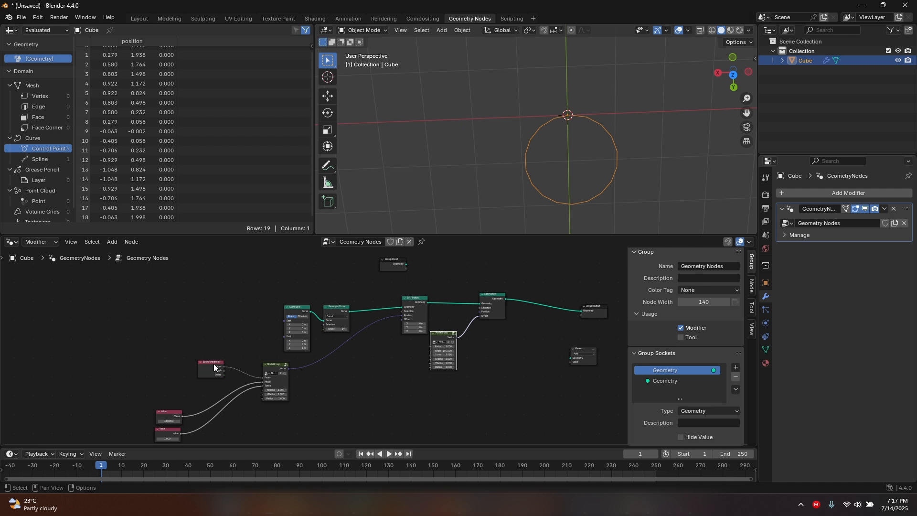
pyautogui.click(219, 366)
pyautogui.scroll(1, 301, 373)
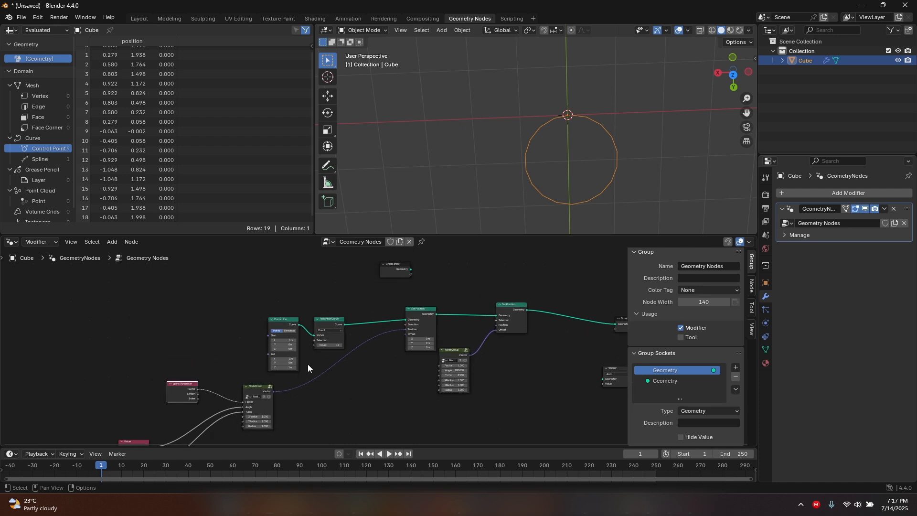
pyautogui.moveTo(308, 364); pyautogui.dragTo(213, 356, button='middle')
pyautogui.hotkey('shift', 'd')
pyautogui.click(430, 339)
# Connect the Factor output of the duplicated Spline Parameter to the Factor input of the NodeGroup copy
pyautogui.scroll(1, 317, 344)
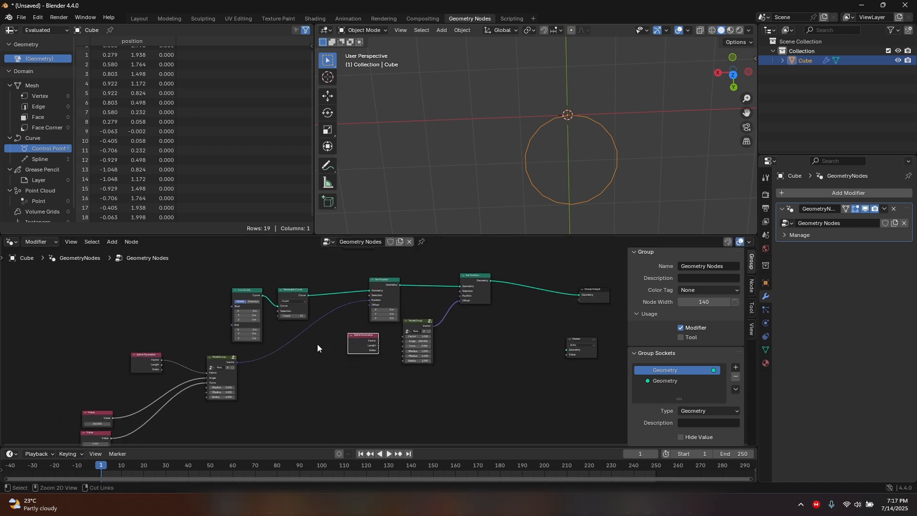
pyautogui.scroll(1, 403, 316)
pyautogui.keyDown('ctrl'); pyautogui.moveTo(403, 315); pyautogui.dragTo(383, 315, button='middle'); pyautogui.keyUp('ctrl')
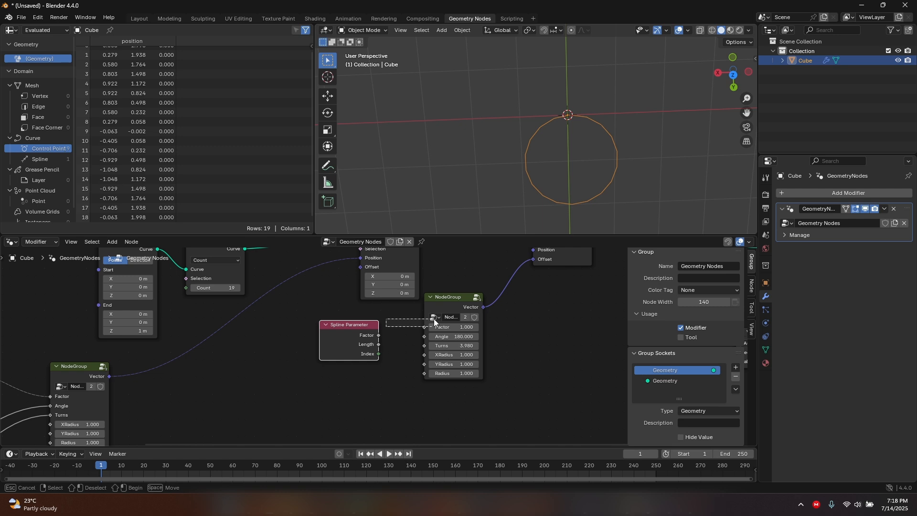
pyautogui.moveTo(378, 334); pyautogui.dragTo(424, 326)
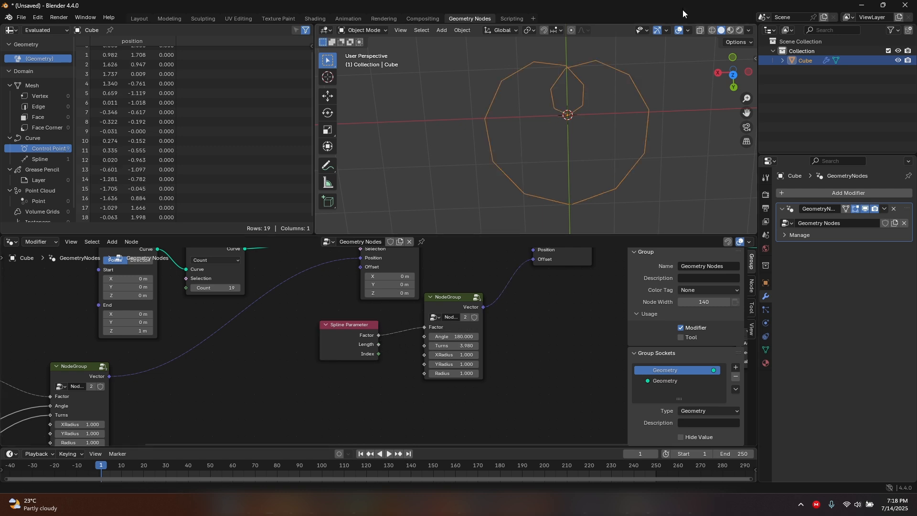
# Raise the NodeGroup copy's Turns to 9.99
pyautogui.scroll(-2, 588, 120)
pyautogui.keyDown('ctrl'); pyautogui.moveTo(528, 269); pyautogui.dragTo(394, 330, button='middle'); pyautogui.keyUp('ctrl')
pyautogui.moveTo(351, 332); pyautogui.dragTo(378, 331)
pyautogui.scroll(-4, 260, 327)
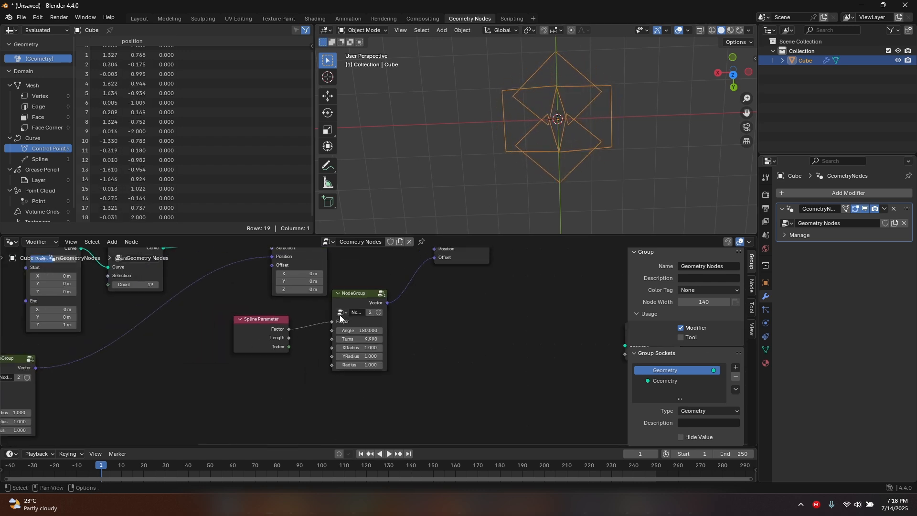
# Smooth the curve by raising the Resample Curve node's Count to 104
pyautogui.moveTo(339, 315); pyautogui.dragTo(464, 381, button='middle')
pyautogui.scroll(2, 280, 334)
pyautogui.moveTo(243, 333); pyautogui.dragTo(312, 333)
pyautogui.scroll(-1, 333, 353)
pyautogui.scroll(-2, 461, 345)
pyautogui.moveTo(461, 345); pyautogui.dragTo(375, 340, button='middle')
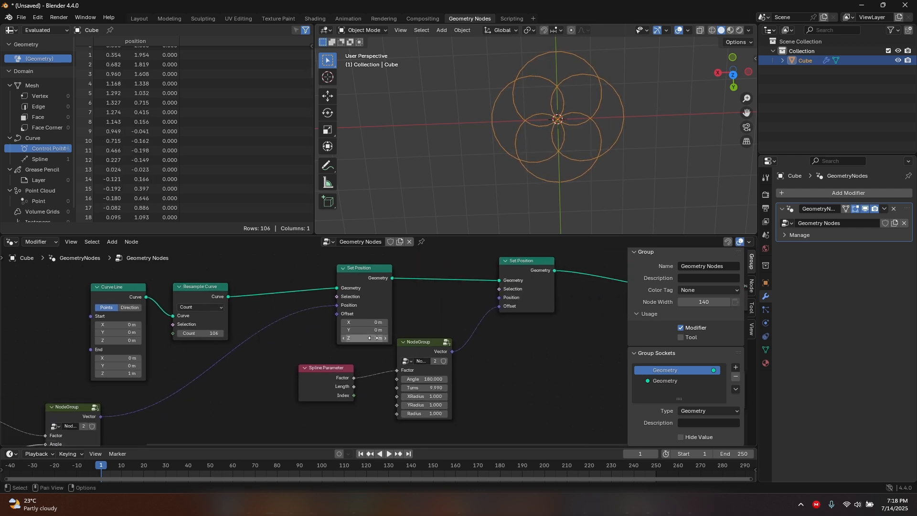
pyautogui.scroll(3, 375, 340)
pyautogui.moveTo(144, 330); pyautogui.dragTo(142, 329)
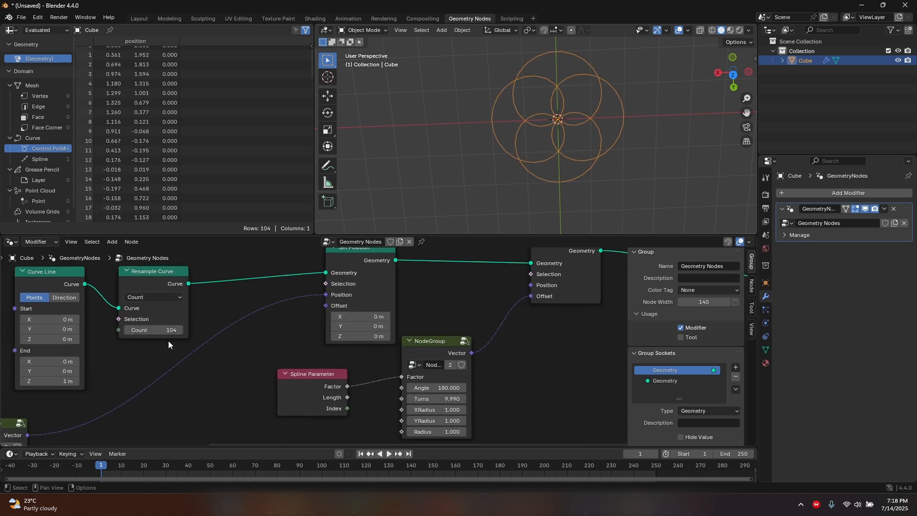
# Shift the second Set Position node slightly and move the duplicated Spline Parameter closer to the NodeGroup copy
pyautogui.moveTo(402, 322); pyautogui.dragTo(244, 325, button='middle')
pyautogui.scroll(-1, 176, 336)
pyautogui.click(42, 291)
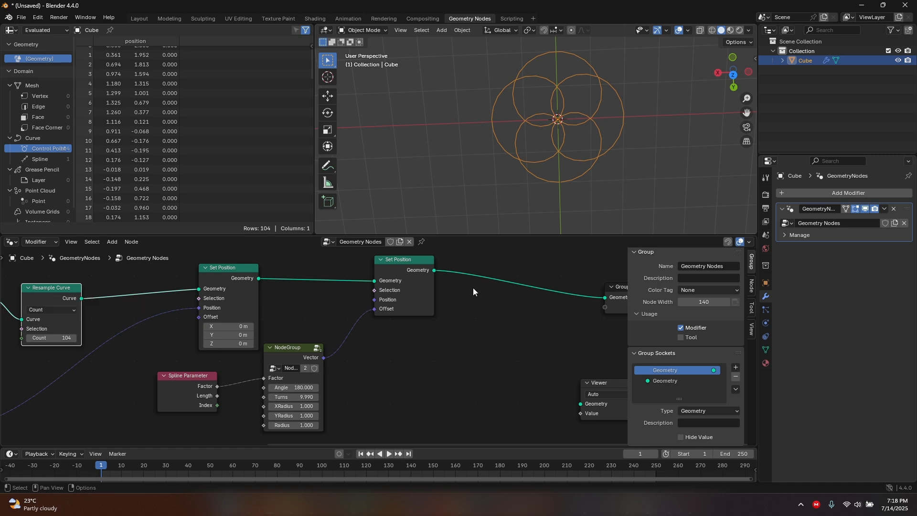
pyautogui.moveTo(405, 270); pyautogui.dragTo(413, 273)
pyautogui.moveTo(184, 383); pyautogui.dragTo(208, 377)
pyautogui.scroll(1, 470, 265)
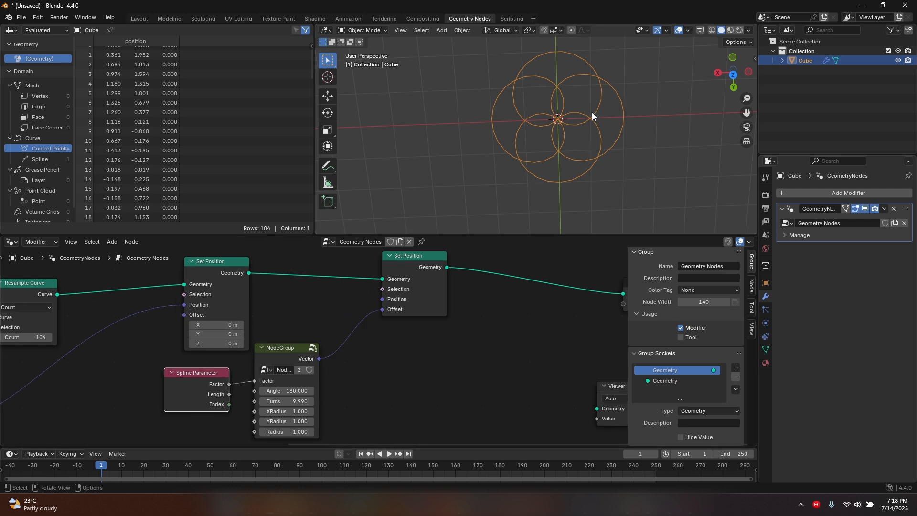
# Set the NodeGroup copy's Turns to 21.01 and reduce its Radius to 0.26
pyautogui.moveTo(592, 112); pyautogui.dragTo(612, 73, button='middle')
pyautogui.scroll(3, 315, 385)
pyautogui.moveTo(321, 396); pyautogui.dragTo(399, 333, button='middle')
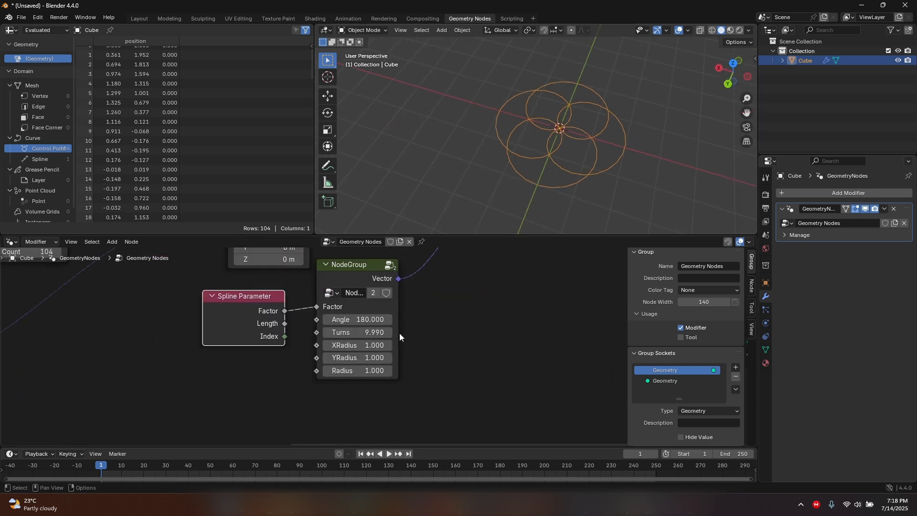
pyautogui.moveTo(356, 333); pyautogui.dragTo(435, 332)
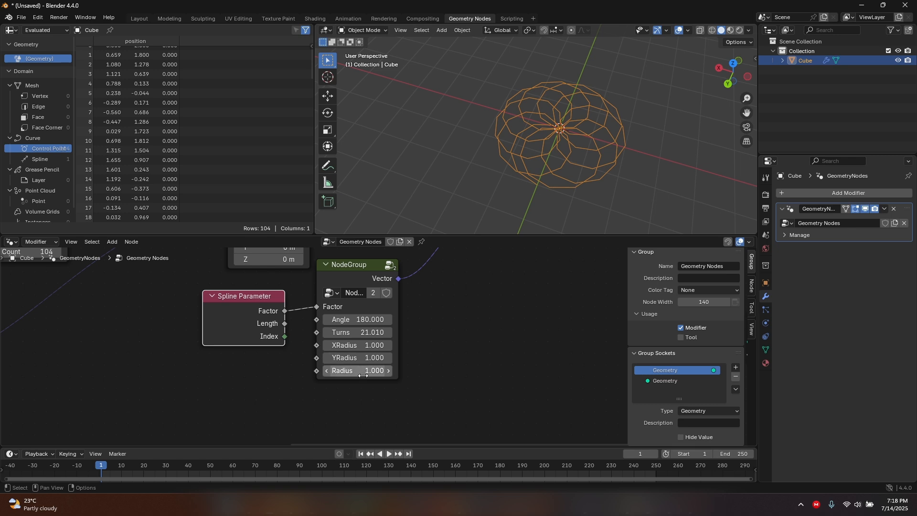
pyautogui.moveTo(358, 371); pyautogui.dragTo(313, 370)
pyautogui.moveTo(581, 71); pyautogui.dragTo(560, 148, button='middle')
pyautogui.scroll(5, 565, 143)
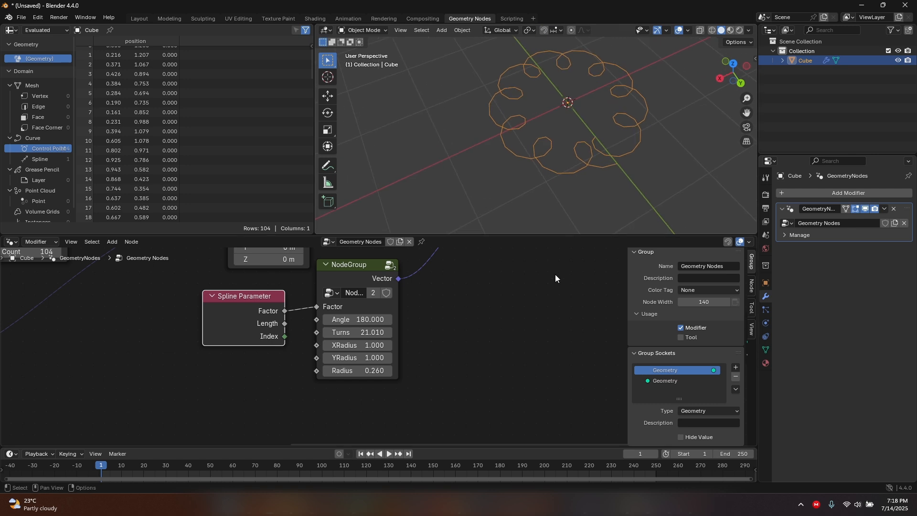
# Set the NodeGroup copy's Turns to a whole value of 22
pyautogui.click(371, 332)
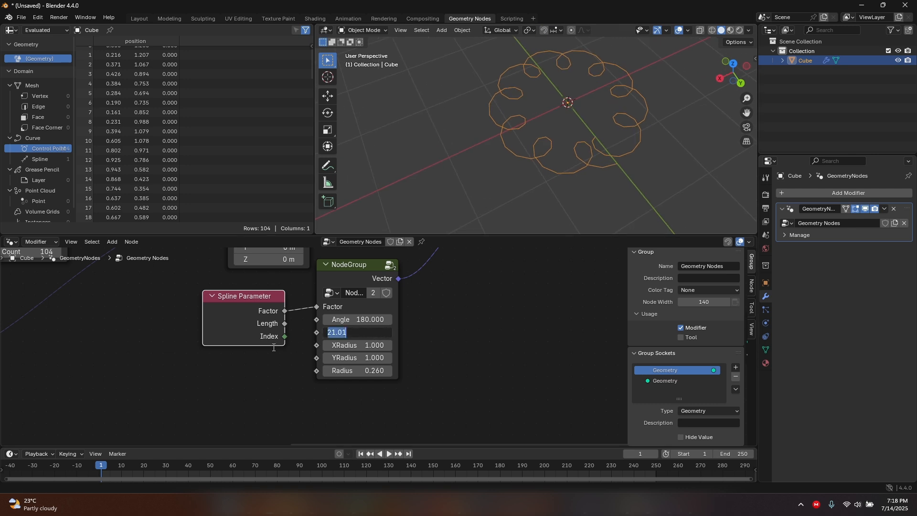
pyautogui.write('22')
pyautogui.press('Return')
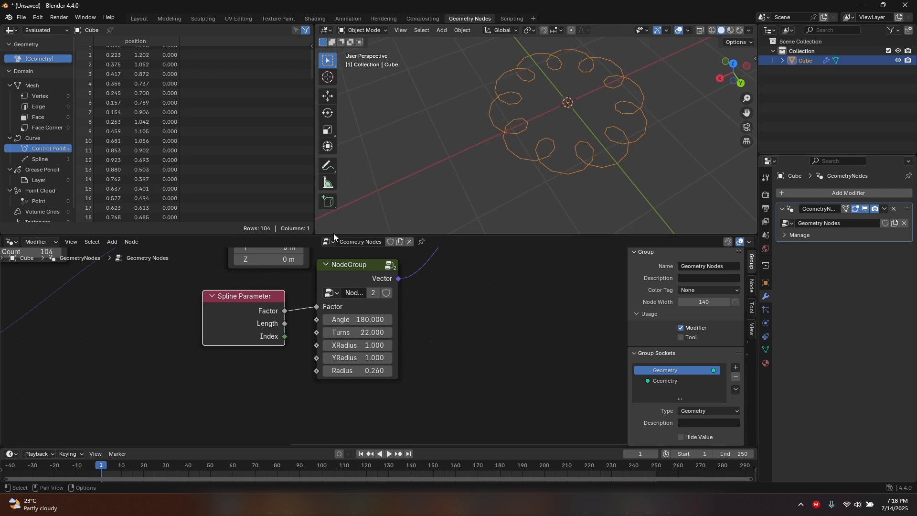
pyautogui.moveTo(540, 82); pyautogui.dragTo(526, 150, button='middle')
pyautogui.scroll(3, 525, 162)
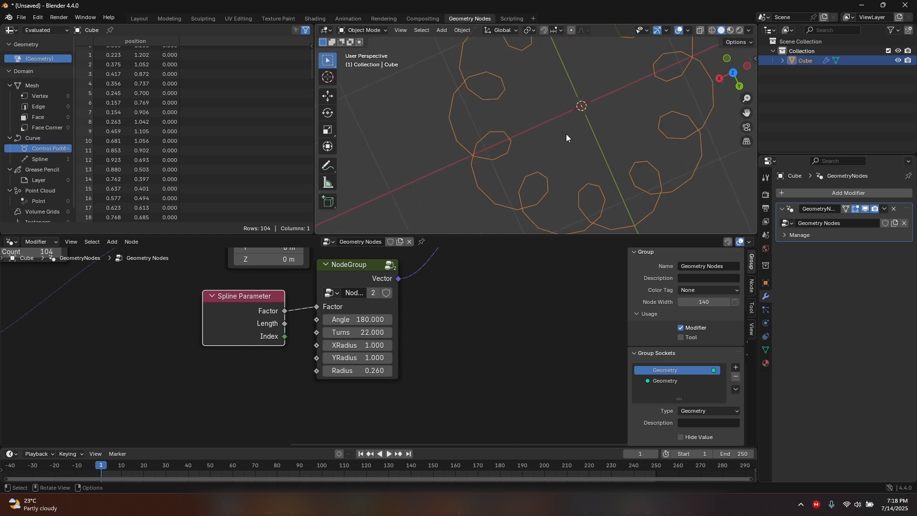
pyautogui.scroll(1, 380, 319)
# Increase the Radius of the original NodeGroup to 1.7
pyautogui.moveTo(406, 274); pyautogui.dragTo(372, 330, button='middle')
pyautogui.scroll(-3, 372, 329)
pyautogui.scroll(-1, 372, 329)
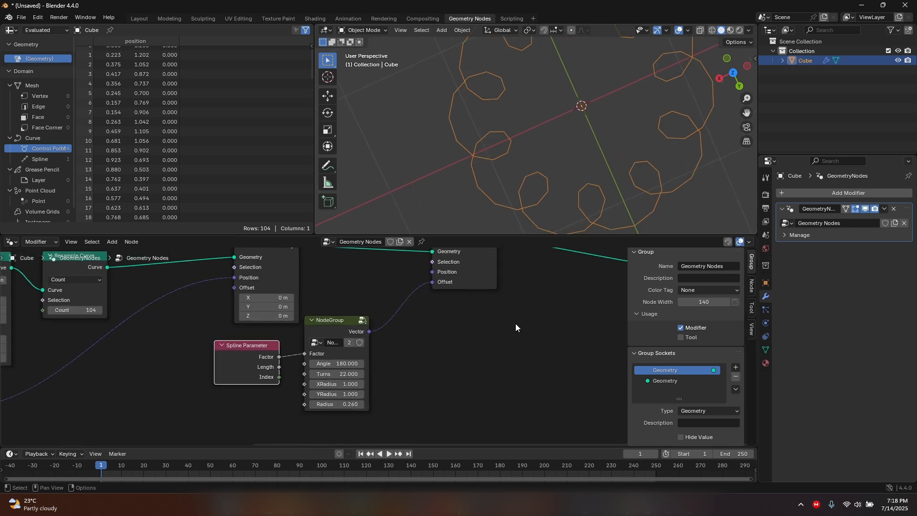
pyautogui.scroll(-3, 620, 175)
pyautogui.scroll(-2, 374, 275)
pyautogui.moveTo(153, 334); pyautogui.dragTo(327, 305, button='middle')
pyautogui.moveTo(244, 315); pyautogui.dragTo(275, 271, button='middle')
pyautogui.scroll(2, 169, 376)
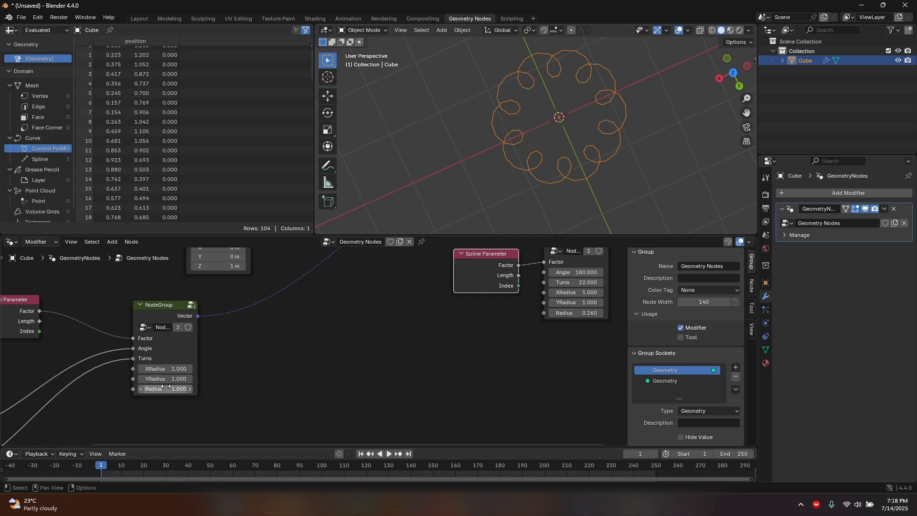
pyautogui.moveTo(159, 392); pyautogui.dragTo(192, 391)
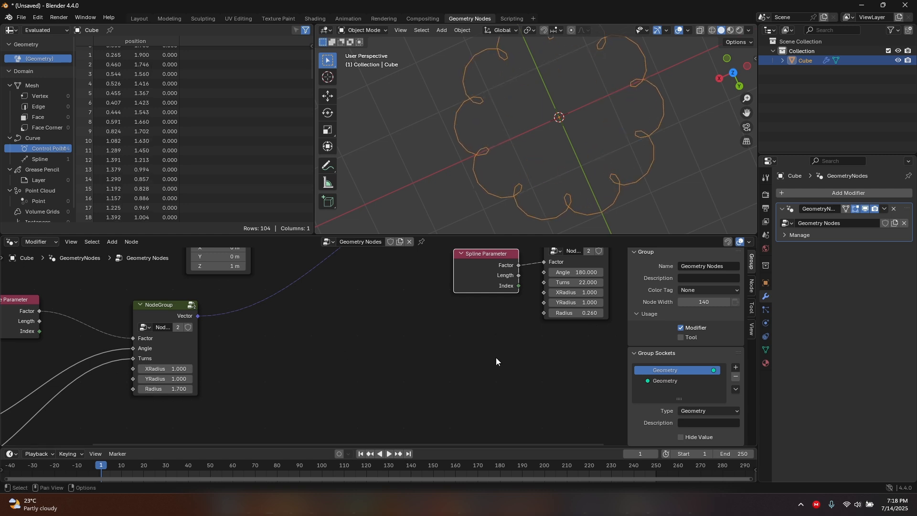
# Set the NodeGroup copy's Radius to -0.35 and lower its Turns
pyautogui.moveTo(618, 307); pyautogui.dragTo(475, 334, button='middle')
pyautogui.moveTo(440, 339); pyautogui.dragTo(392, 339)
pyautogui.scroll(3, 460, 313)
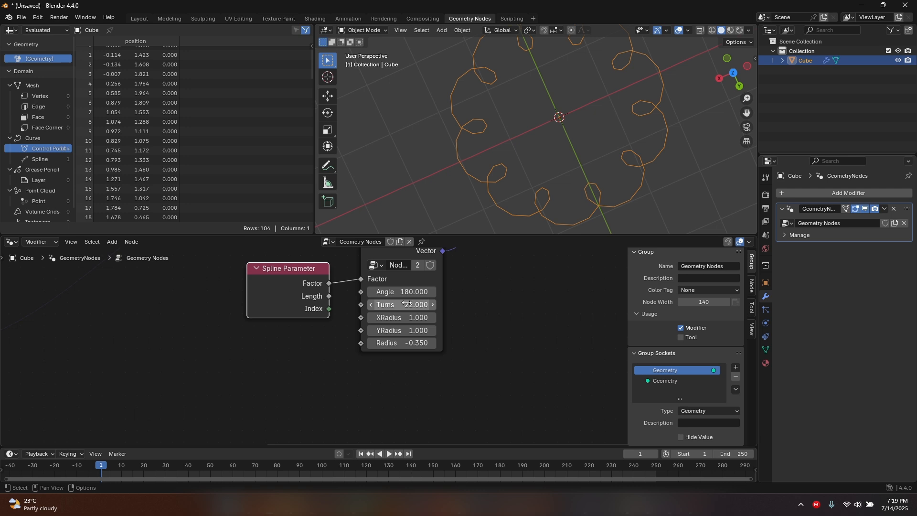
pyautogui.moveTo(406, 303); pyautogui.dragTo(339, 305)
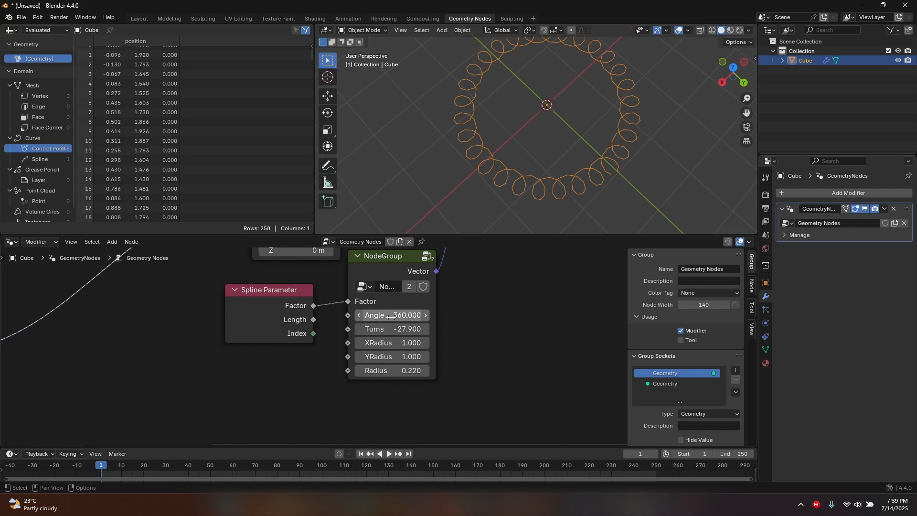
# Adjust the NodeGroup copy's Turns to -27.06 and its Angle to 359.24, examining where the curve's ends meet
pyautogui.moveTo(396, 329); pyautogui.dragTo(395, 329)
pyautogui.keyDown('ctrl'); pyautogui.moveTo(673, 166); pyautogui.dragTo(511, 172, button='middle'); pyautogui.keyUp('ctrl')
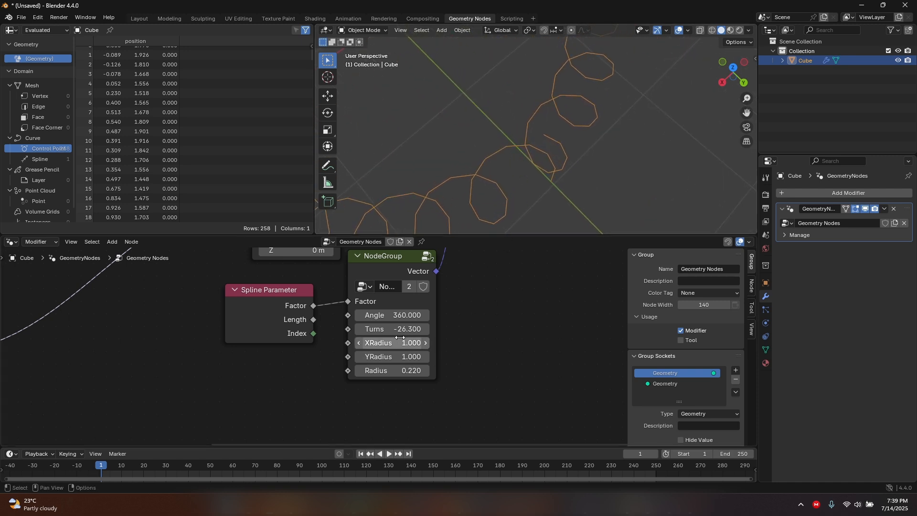
pyautogui.moveTo(400, 331); pyautogui.dragTo(390, 316)
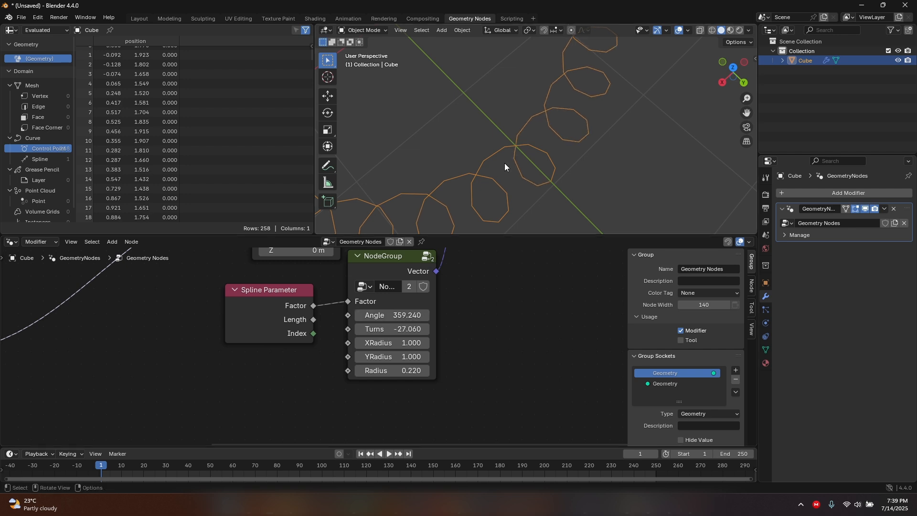
pyautogui.moveTo(554, 170); pyautogui.dragTo(466, 155, button='middle')
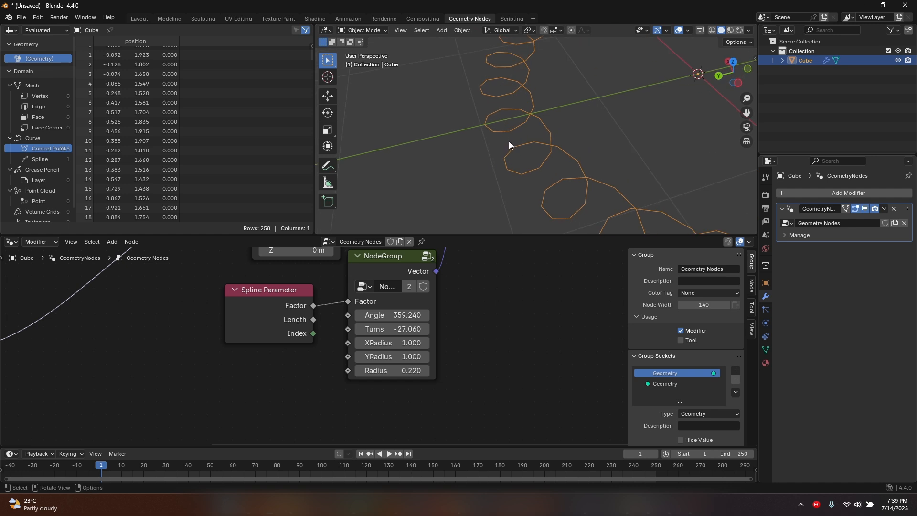
# Open the NodeGroup copy for editing, change its Turns input socket's type to Integer, and return to the parent node tree
pyautogui.moveTo(413, 342); pyautogui.dragTo(402, 383, button='middle')
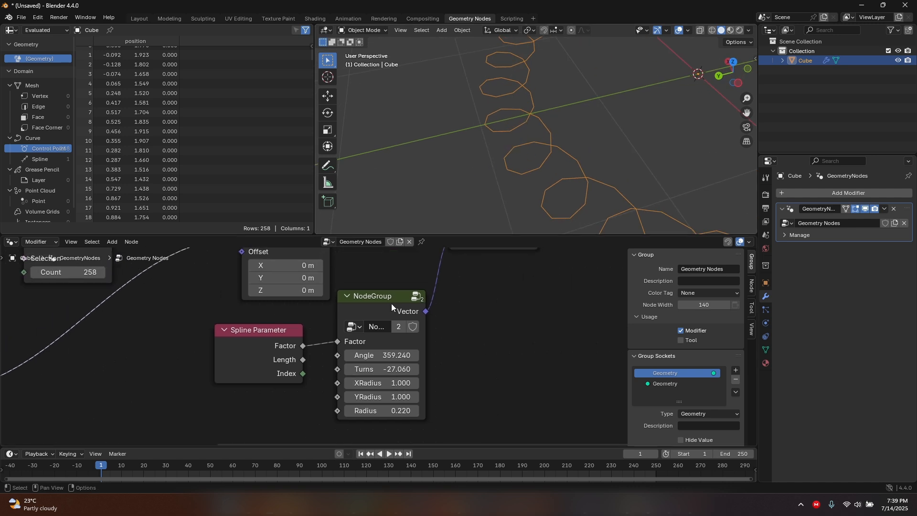
pyautogui.click(395, 294)
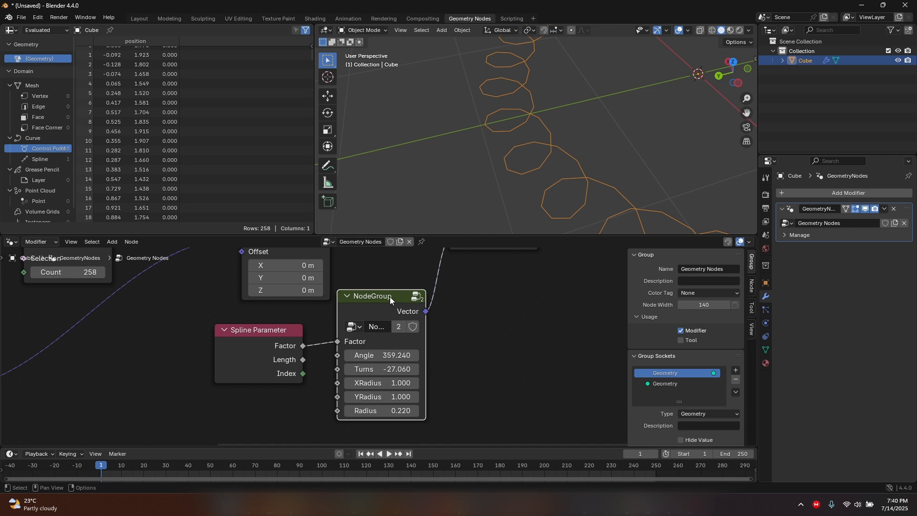
pyautogui.press('Tab')
pyautogui.scroll(2, 387, 336)
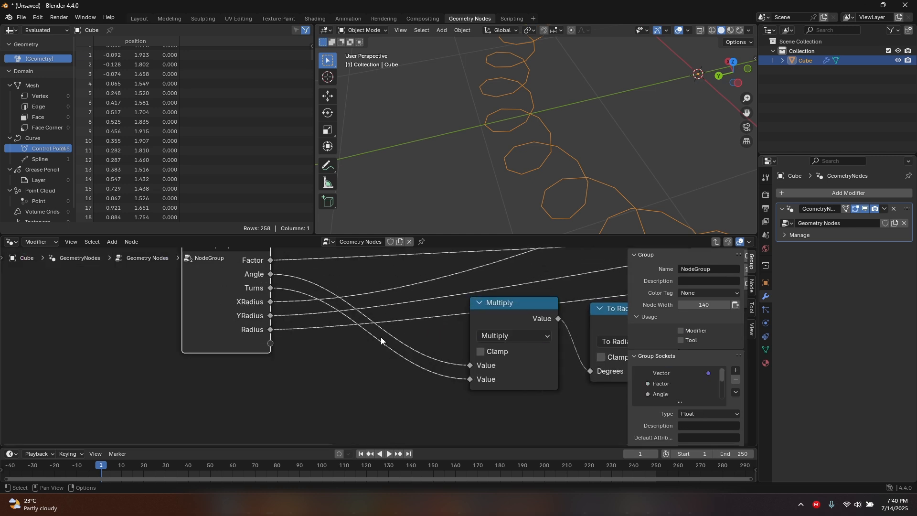
pyautogui.moveTo(340, 324); pyautogui.dragTo(372, 334, button='middle')
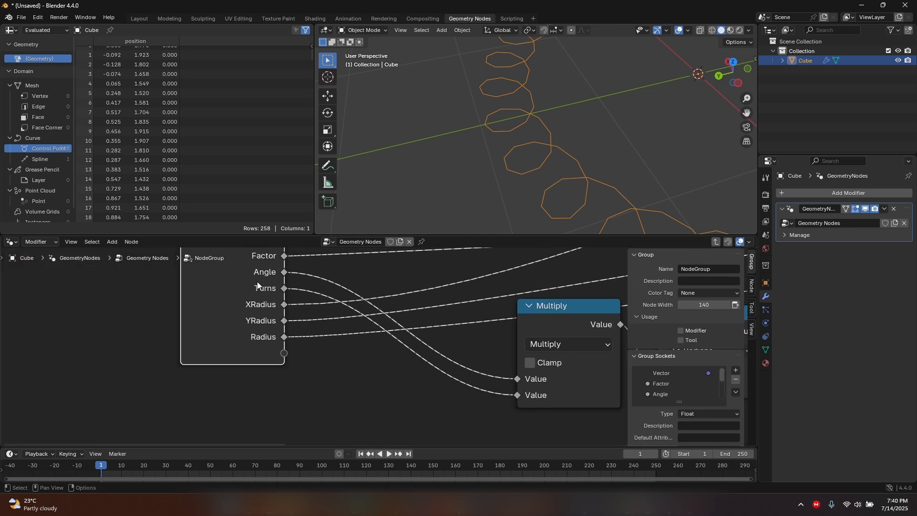
pyautogui.scroll(-1, 656, 384)
pyautogui.click(700, 413)
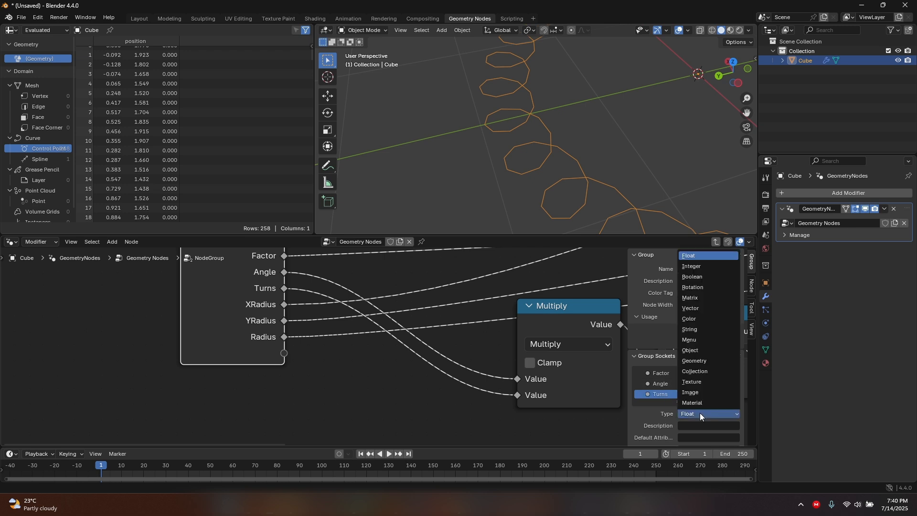
pyautogui.click(694, 266)
pyautogui.press('Tab')
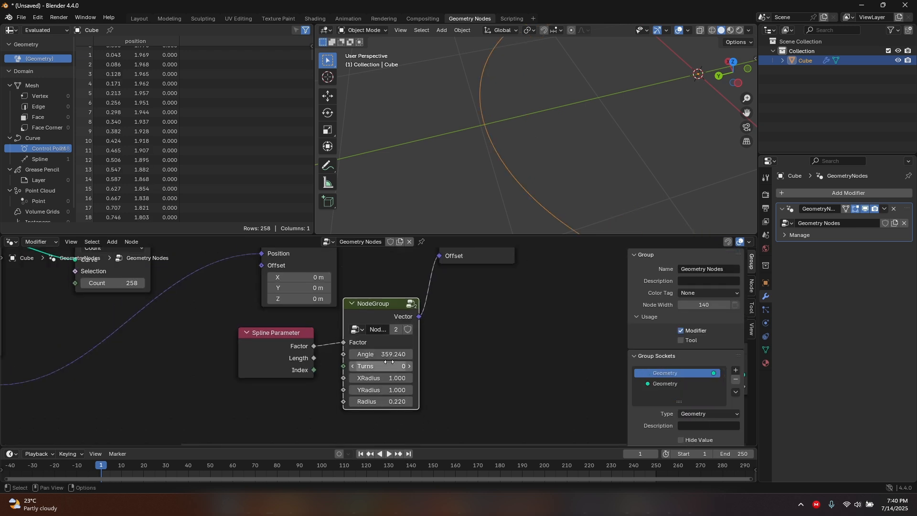
# Set the NodeGroup copy's integer Turns input to 21
pyautogui.scroll(-5, 521, 184)
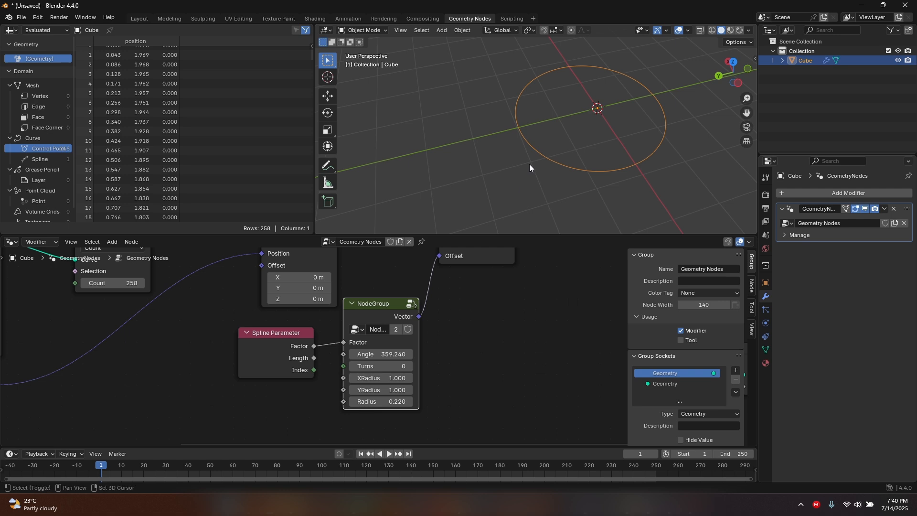
pyautogui.moveTo(529, 167); pyautogui.dragTo(435, 348, button='middle')
pyautogui.moveTo(376, 366); pyautogui.dragTo(477, 366)
pyautogui.moveTo(553, 138); pyautogui.dragTo(548, 182, button='middle')
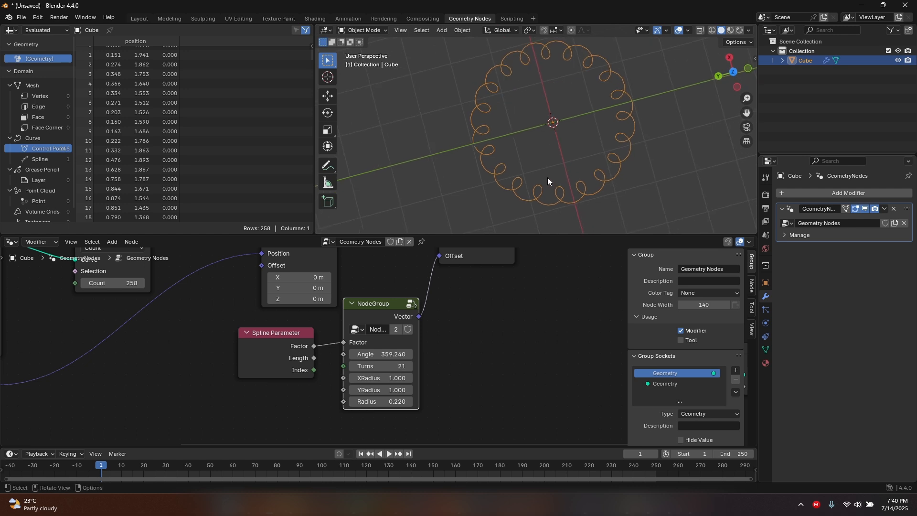
pyautogui.scroll(2, 379, 346)
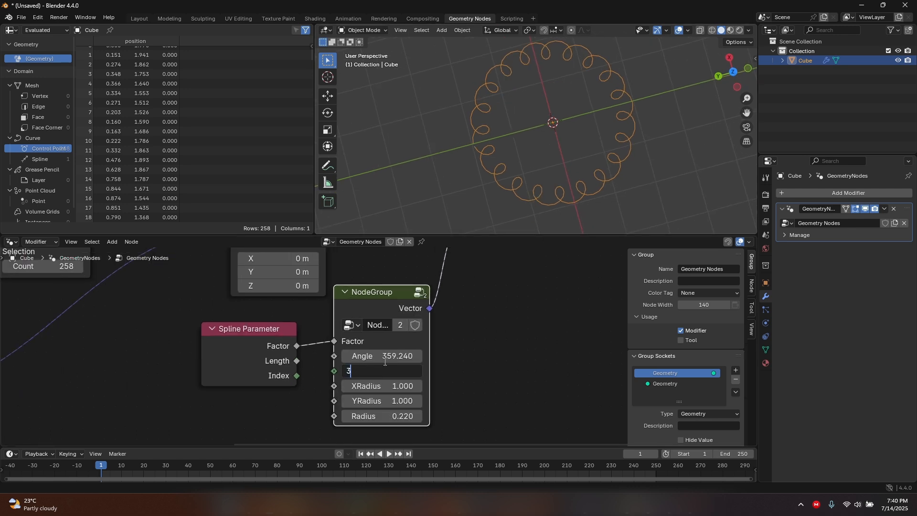
# Set the NodeGroup copy's Turns to 3 and raise its Radius to 0.770
pyautogui.press('Return')
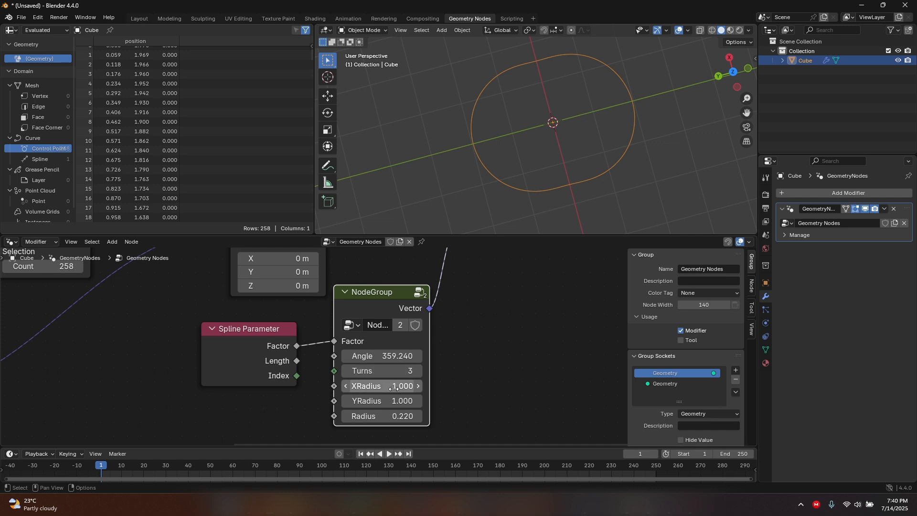
pyautogui.scroll(1, 420, 395)
pyautogui.moveTo(378, 411); pyautogui.dragTo(444, 411)
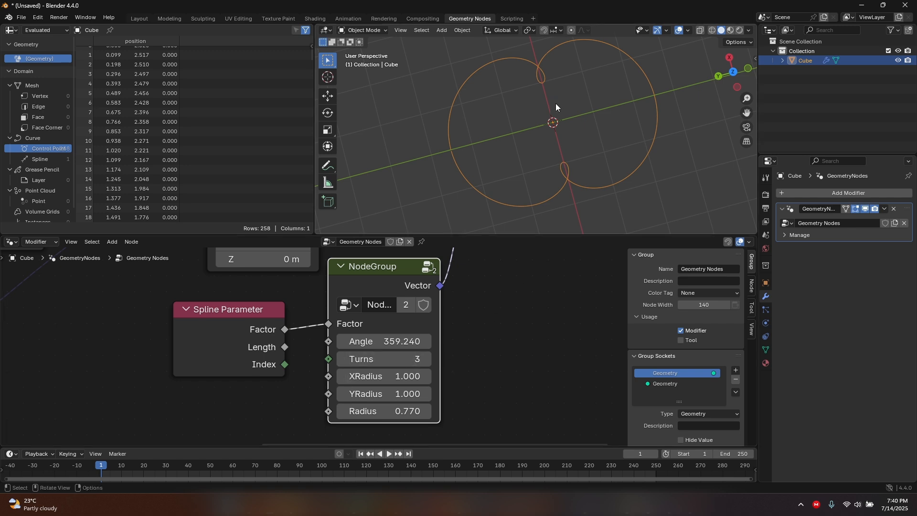
pyautogui.moveTo(555, 103); pyautogui.dragTo(507, 202, button='middle')
# Open the NodeGroup copy for editing, insert a reroute on the link from Turns to Multiply, and move the reroute below the other links
pyautogui.press('Tab')
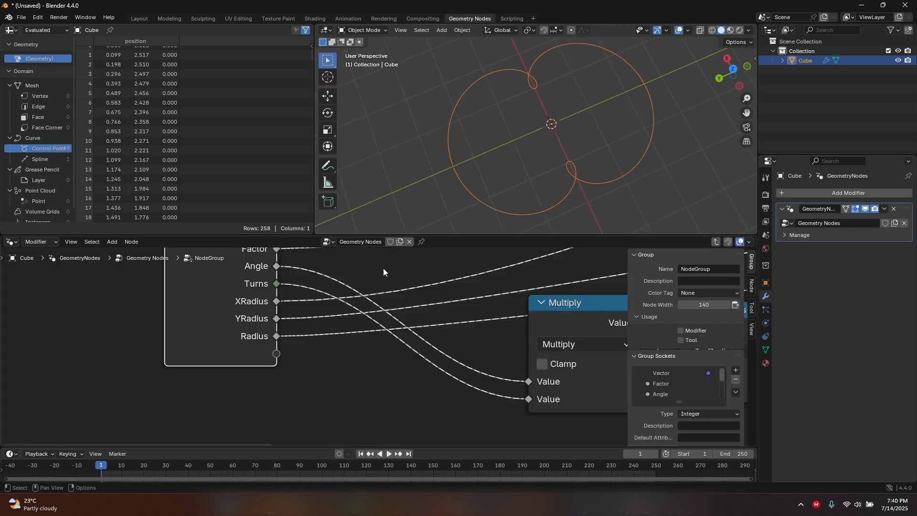
pyautogui.moveTo(515, 341); pyautogui.dragTo(446, 351, button='middle')
pyautogui.moveTo(373, 379); pyautogui.dragTo(410, 366, button='middle')
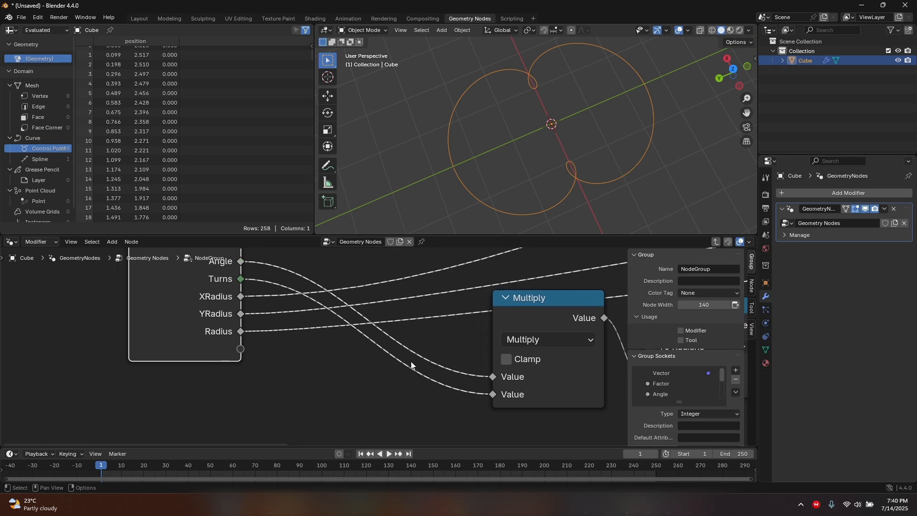
pyautogui.scroll(-1, 410, 366)
pyautogui.moveTo(557, 164); pyautogui.dragTo(533, 127, button='middle')
pyautogui.moveTo(525, 165); pyautogui.dragTo(560, 177, button='middle')
pyautogui.scroll(-1, 413, 372)
pyautogui.moveTo(413, 368); pyautogui.dragTo(458, 367, button='middle')
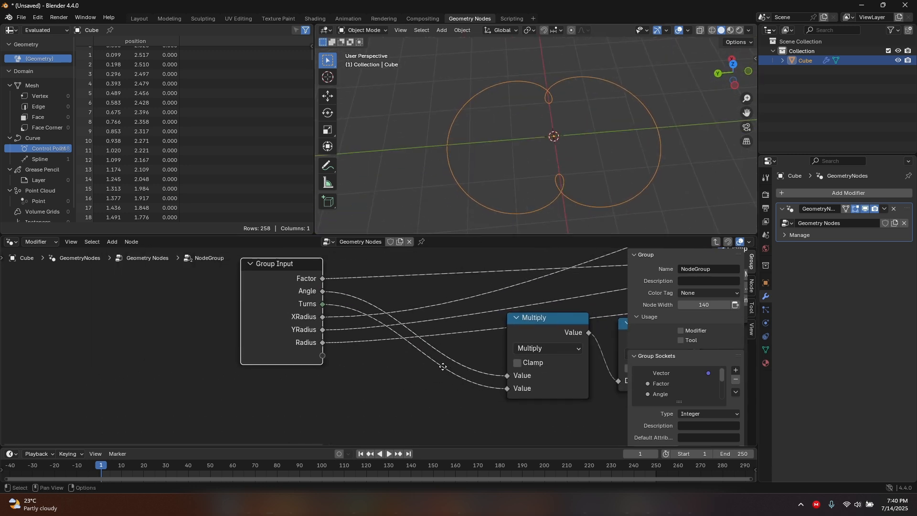
pyautogui.scroll(2, 475, 369)
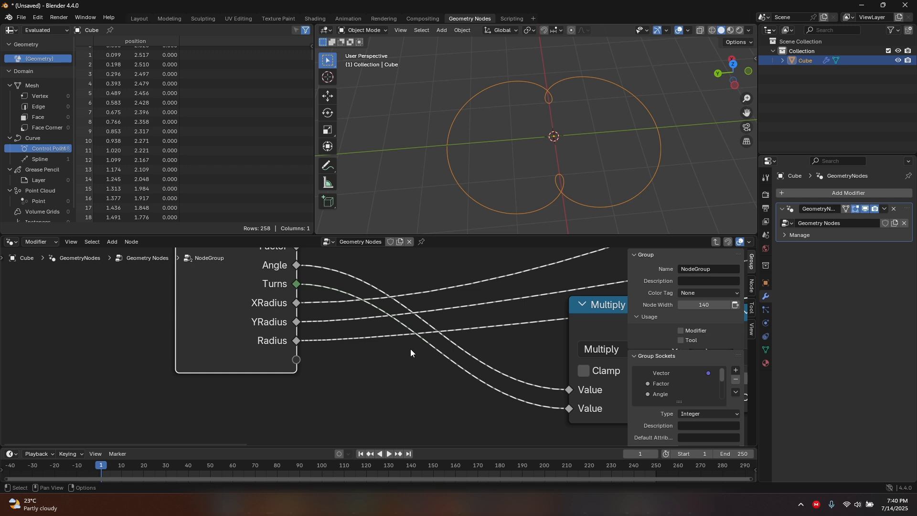
pyautogui.click(439, 370)
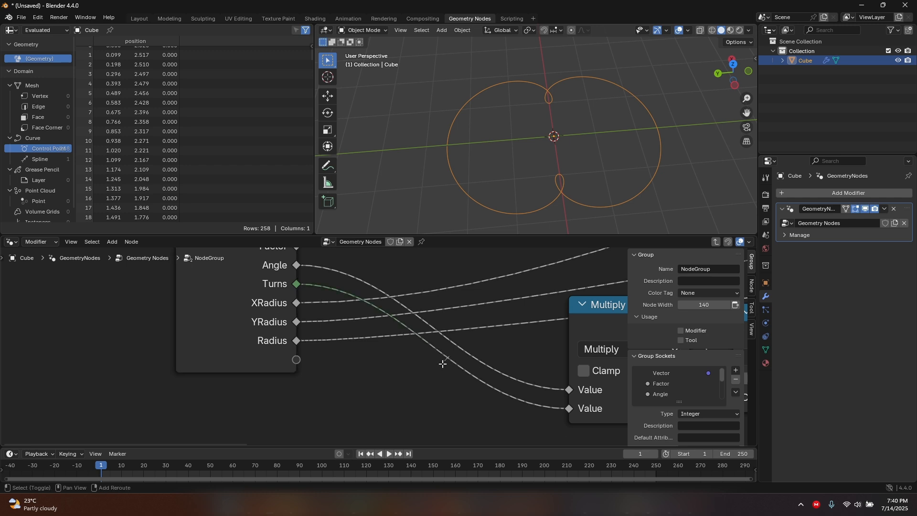
pyautogui.keyDown('shift'); pyautogui.moveTo(443, 364); pyautogui.dragTo(445, 362, button='right'); pyautogui.keyUp('shift')
pyautogui.rightClick(445, 362)
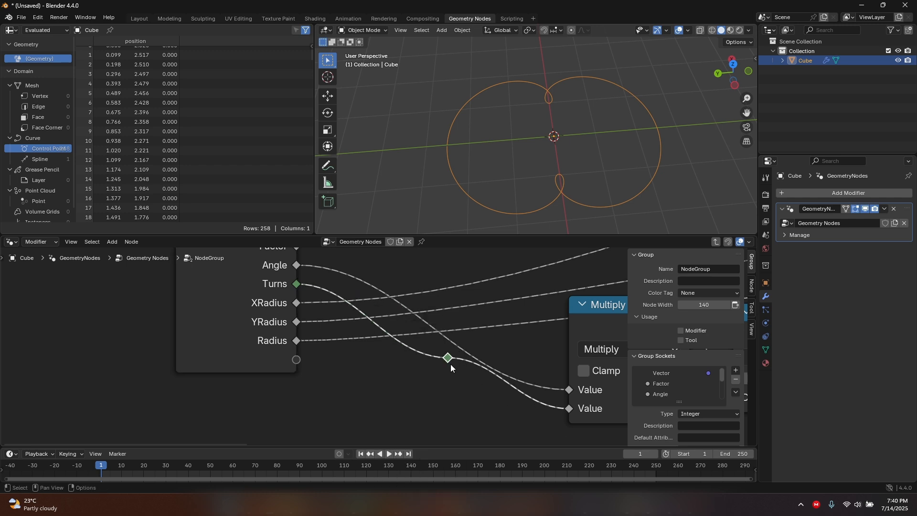
pyautogui.moveTo(445, 360); pyautogui.dragTo(394, 361)
pyautogui.press('Escape')
pyautogui.press('g')
pyautogui.click(387, 399)
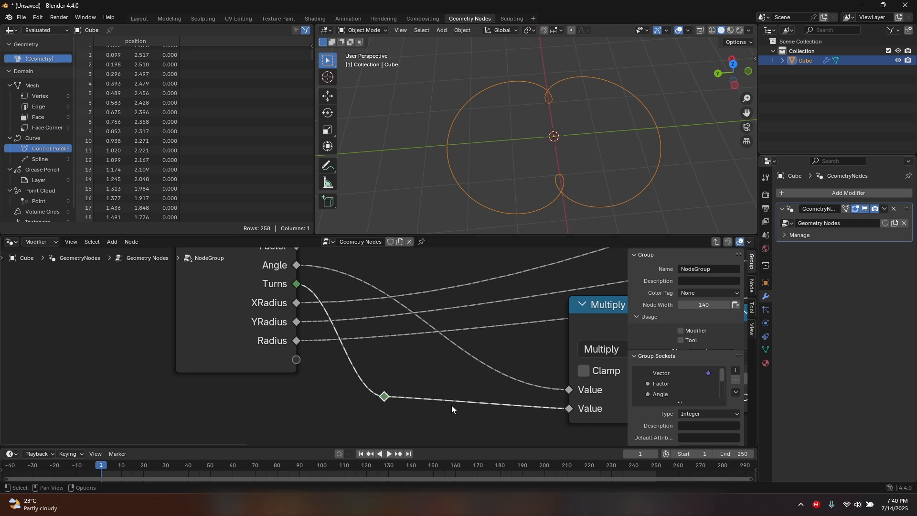
# Duplicate the Multiply node onto the link between the Turns reroute and Multiply, and change it to Add with Clamp enabled
pyautogui.moveTo(463, 404); pyautogui.dragTo(394, 360, button='middle')
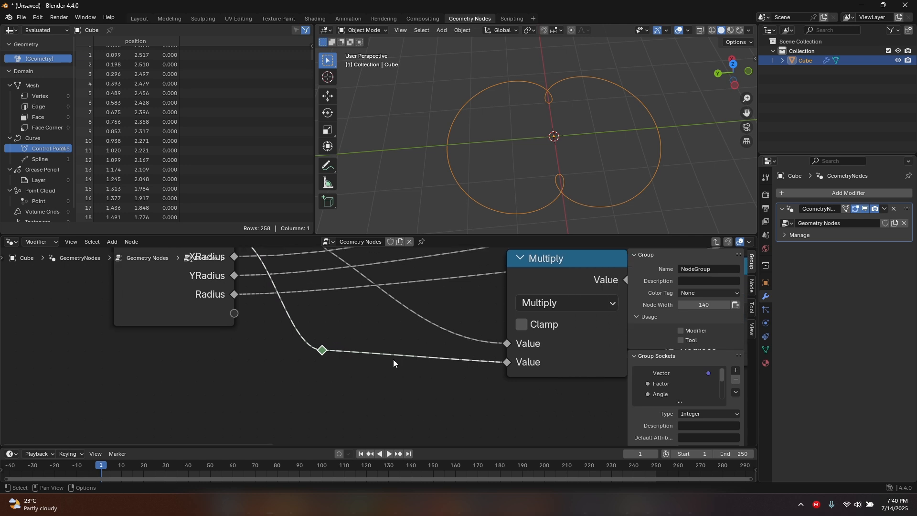
pyautogui.click(573, 285)
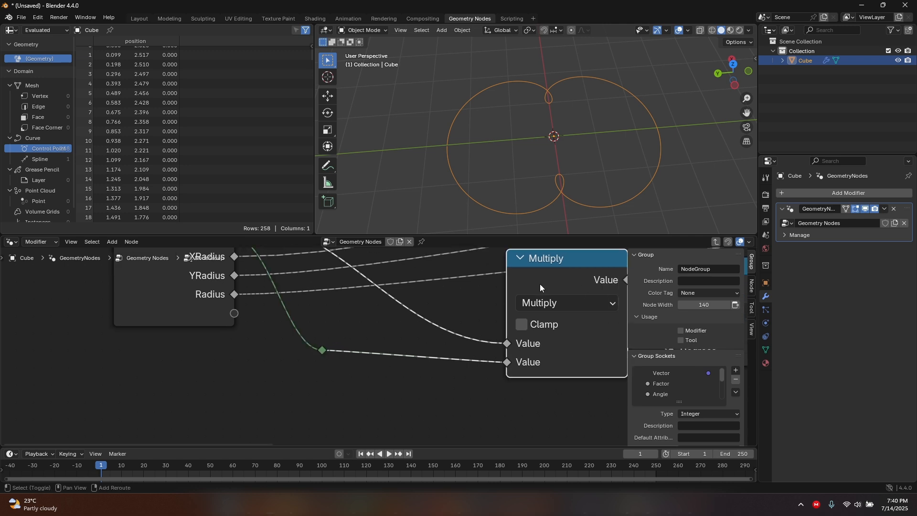
pyautogui.hotkey('shift', 'd')
pyautogui.click(387, 377)
pyautogui.scroll(1, 405, 375)
pyautogui.moveTo(405, 374); pyautogui.dragTo(409, 302, button='middle')
pyautogui.click(411, 330)
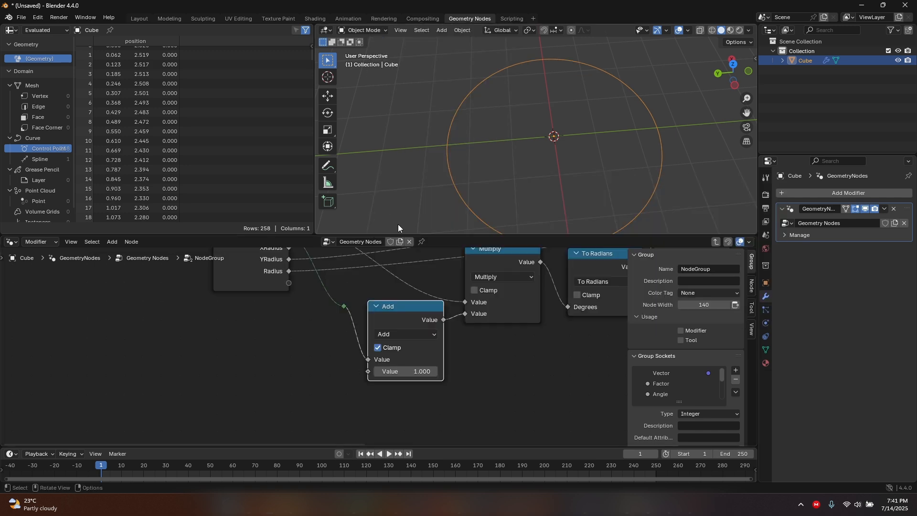
# Set the Add node's second value to 0
pyautogui.scroll(1, 416, 349)
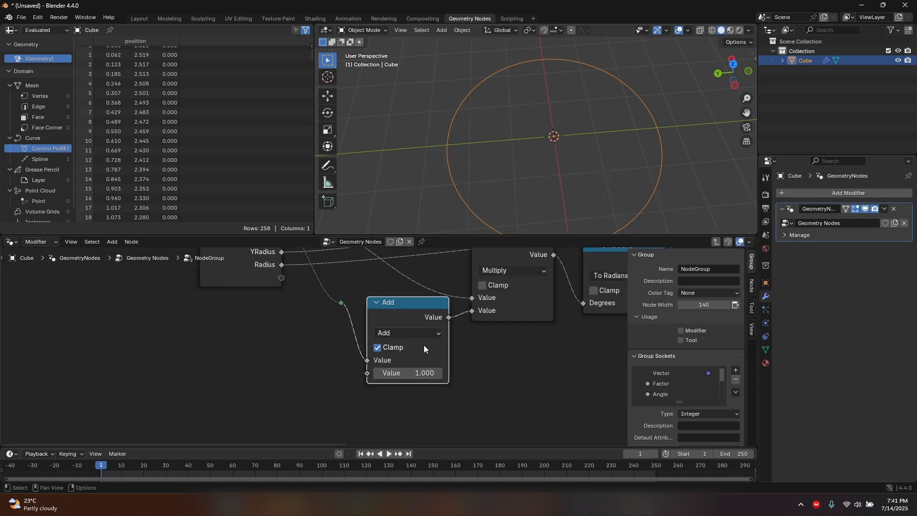
pyautogui.scroll(2, 424, 344)
pyautogui.moveTo(581, 370); pyautogui.dragTo(583, 322, button='middle')
pyautogui.scroll(-2, 406, 330)
pyautogui.moveTo(391, 318); pyautogui.dragTo(409, 391, button='middle')
pyautogui.click(434, 399)
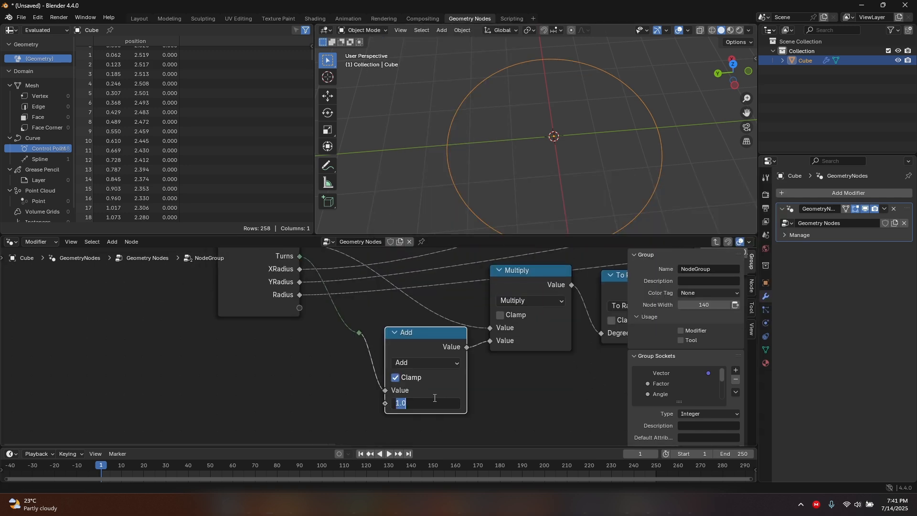
pyautogui.write('0')
pyautogui.press('Return')
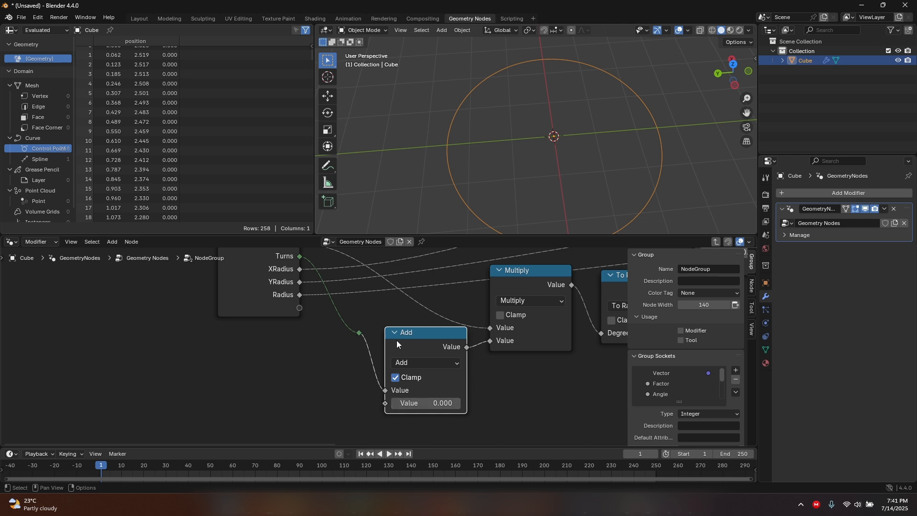
# Reposition the Add node, expose its second Value as a new group input, and return to the parent node tree
pyautogui.moveTo(396, 344); pyautogui.dragTo(402, 344)
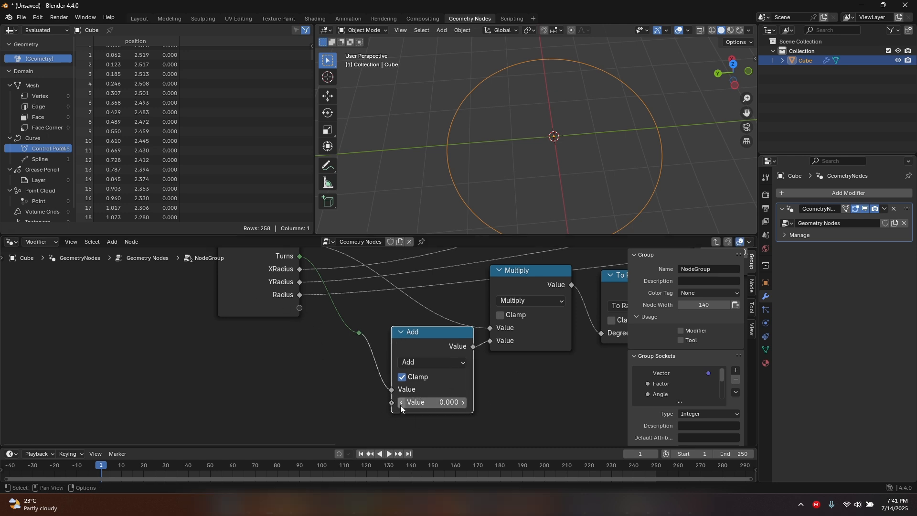
pyautogui.moveTo(392, 403); pyautogui.dragTo(329, 388)
pyautogui.moveTo(305, 309); pyautogui.dragTo(295, 317)
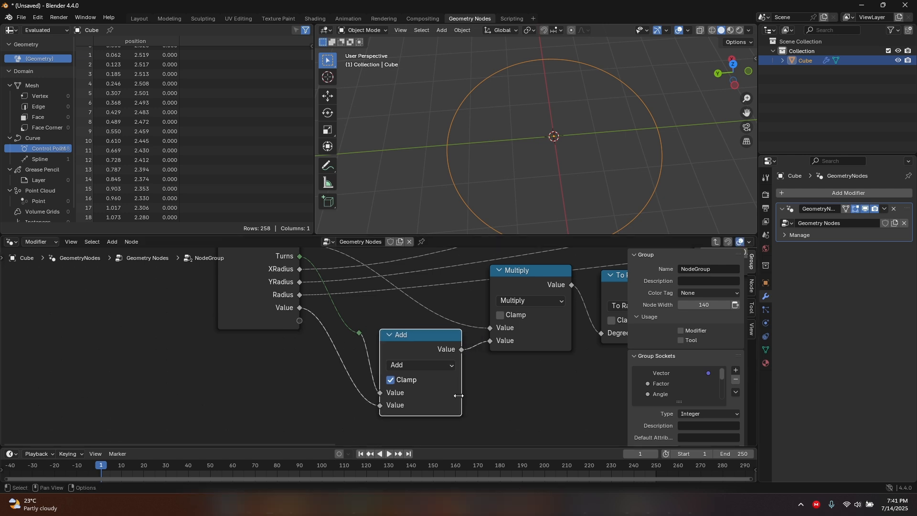
pyautogui.press('Tab')
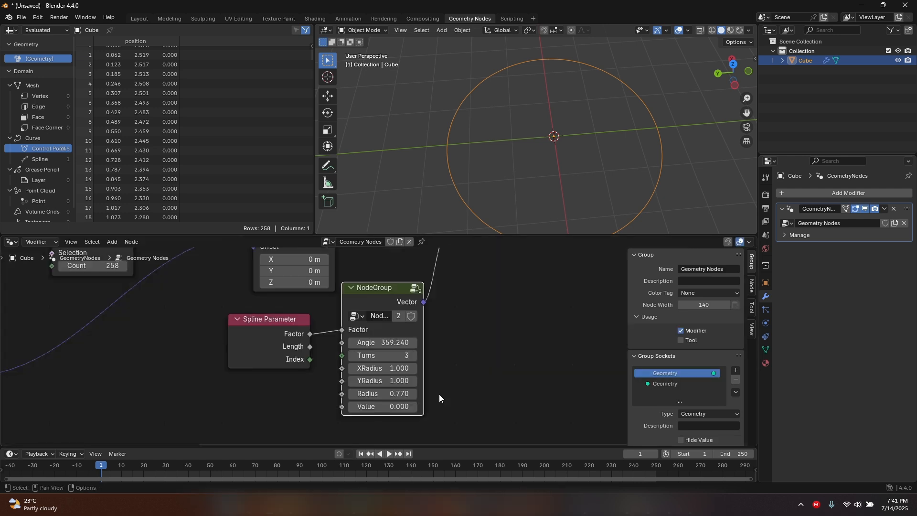
# Set the NodeGroup copy's new Value input to 1 and try adjusting its Turns
pyautogui.click(406, 410)
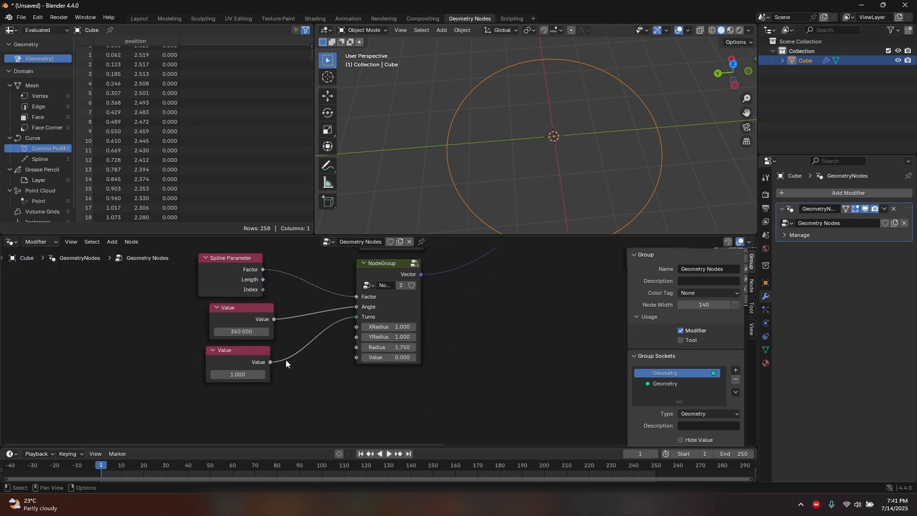
pyautogui.scroll(3, 401, 358)
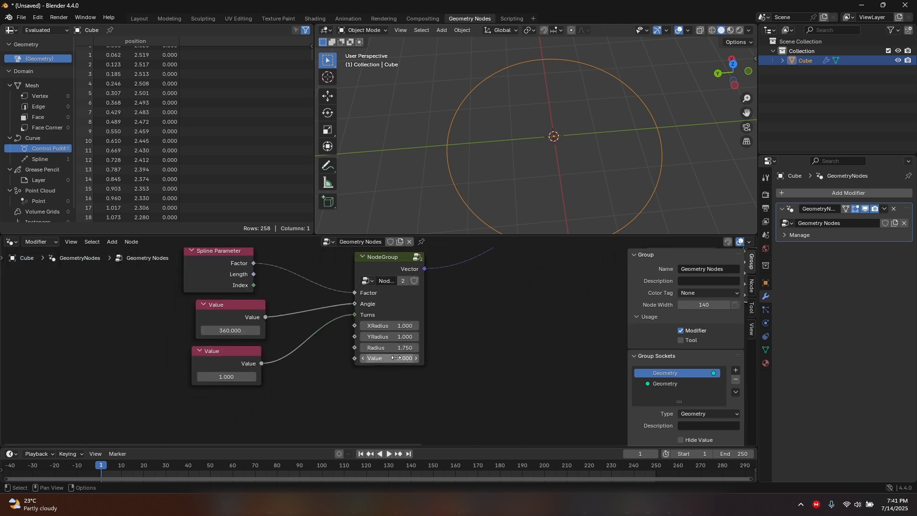
pyautogui.moveTo(482, 335); pyautogui.dragTo(411, 380, button='middle')
pyautogui.scroll(-4, 411, 380)
pyautogui.moveTo(516, 347); pyautogui.dragTo(506, 343, button='middle')
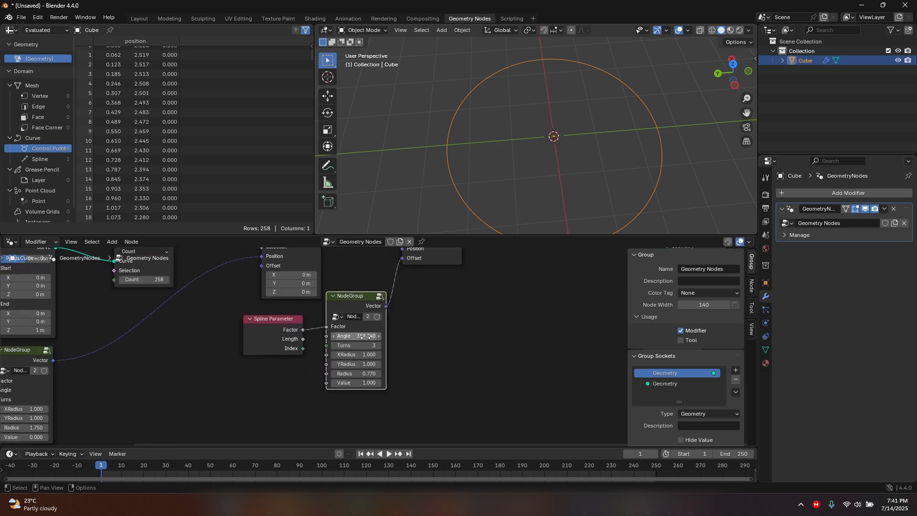
pyautogui.moveTo(356, 346); pyautogui.dragTo(330, 345)
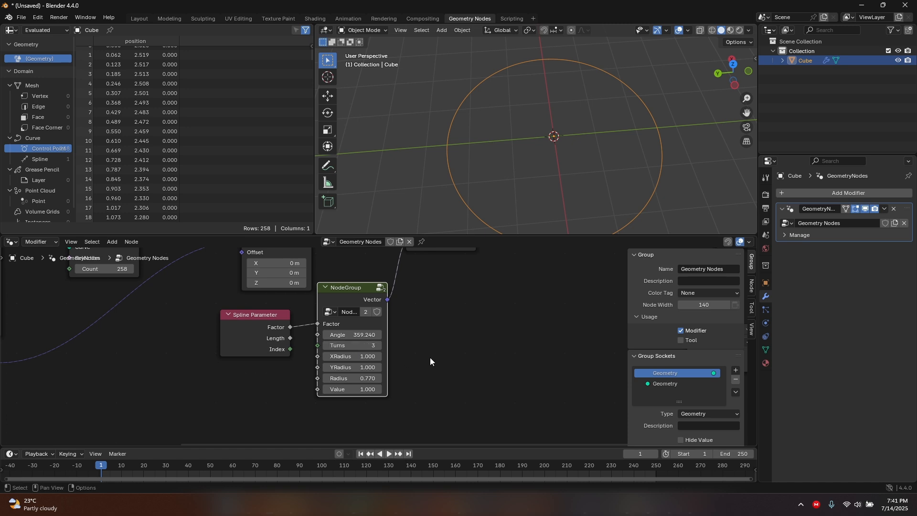
# Reopen the NodeGroup copy, disable Clamp on the Add node, and return to the parent node tree
pyautogui.scroll(-3, 429, 358)
pyautogui.scroll(2, 426, 359)
pyautogui.press('Tab')
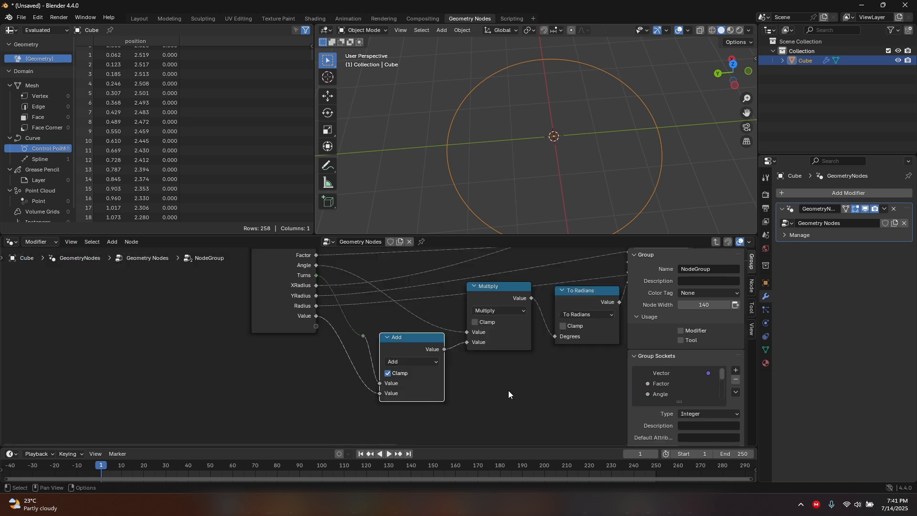
pyautogui.moveTo(508, 391); pyautogui.dragTo(494, 392, button='middle')
pyautogui.moveTo(333, 356); pyautogui.dragTo(322, 383, button='middle')
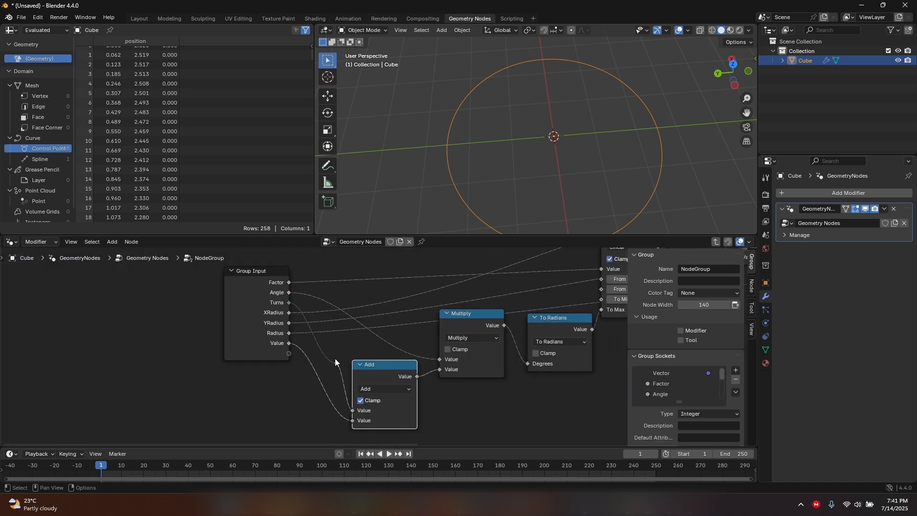
pyautogui.rightClick(375, 367)
pyautogui.click(360, 400)
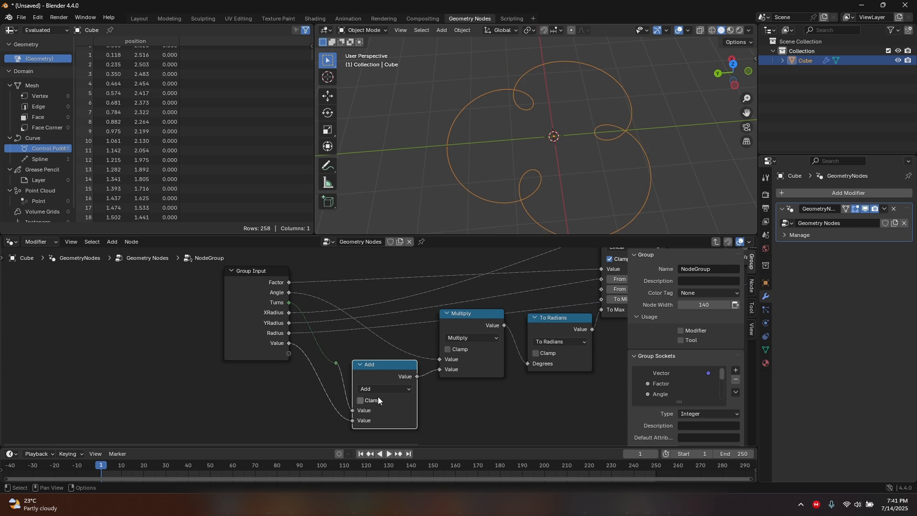
pyautogui.scroll(-1, 391, 402)
pyautogui.scroll(3, 385, 390)
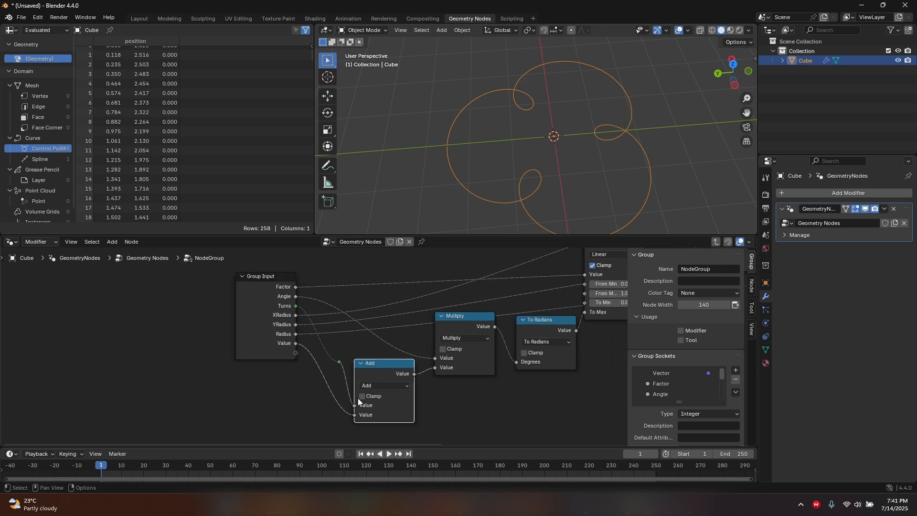
pyautogui.press('Tab')
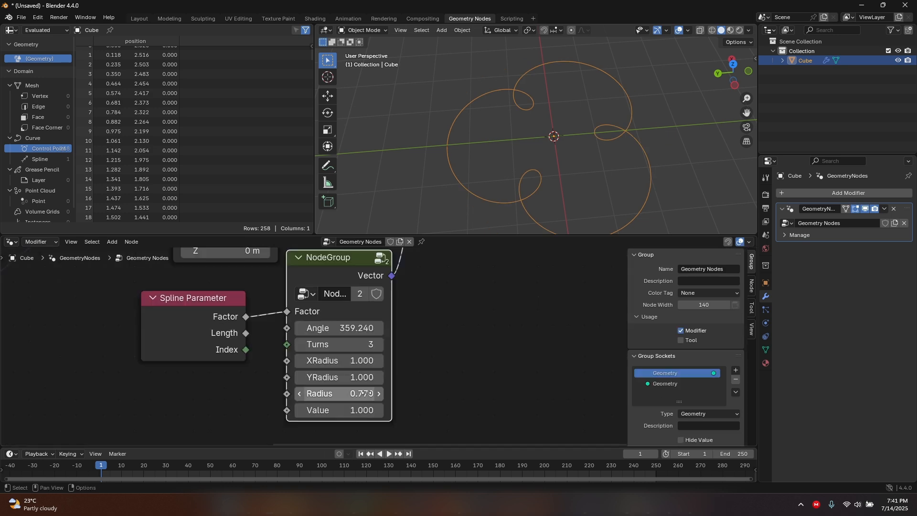
# Increase the NodeGroup copy's Turns to 4
pyautogui.scroll(-2, 377, 370)
pyautogui.moveTo(502, 347); pyautogui.dragTo(356, 348, button='middle')
pyautogui.scroll(-4, 459, 337)
pyautogui.scroll(2, 344, 351)
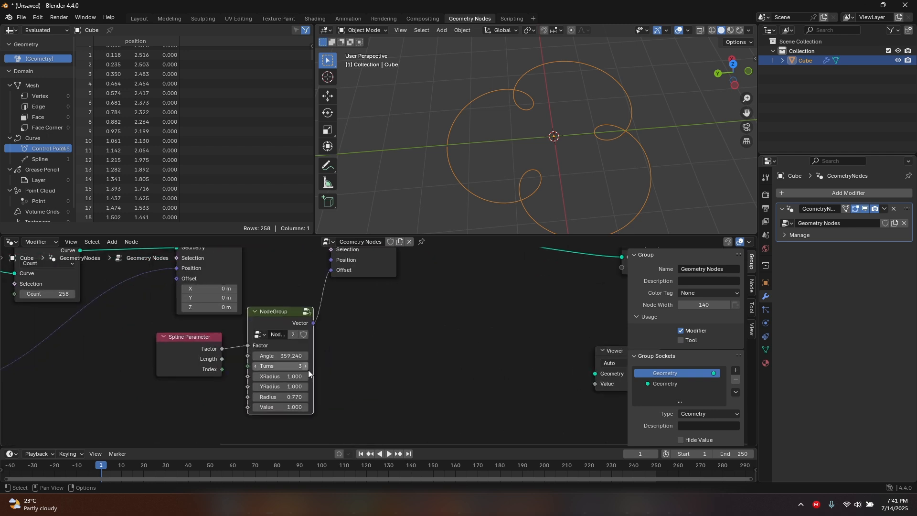
pyautogui.click(307, 366)
# Try varying the first NodeGroup's Value input, including 0.110, to offset its turns
pyautogui.scroll(-3, 397, 343)
pyautogui.moveTo(308, 361); pyautogui.dragTo(517, 286, button='middle')
pyautogui.scroll(2, 211, 380)
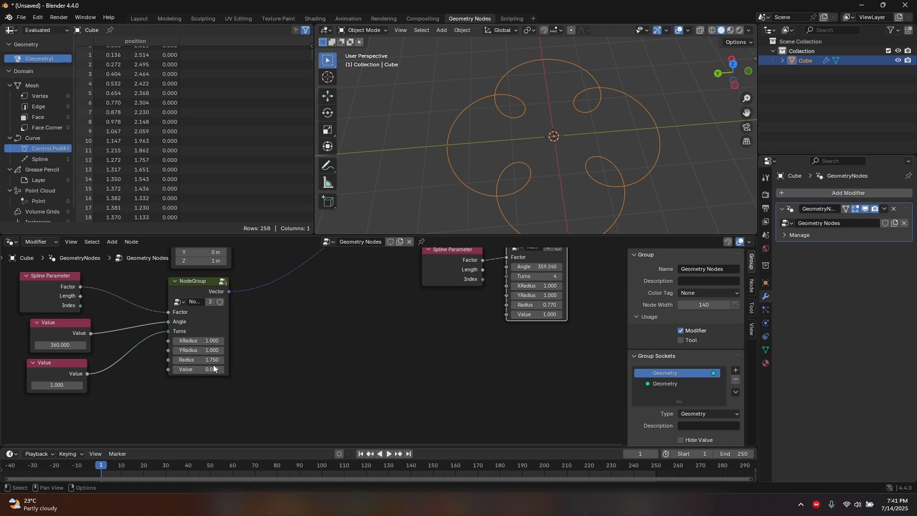
pyautogui.moveTo(198, 371)
pyautogui.mouseDown()
pyautogui.moveTo(231, 370)
pyautogui.moveTo(206, 370)
pyautogui.mouseUp()
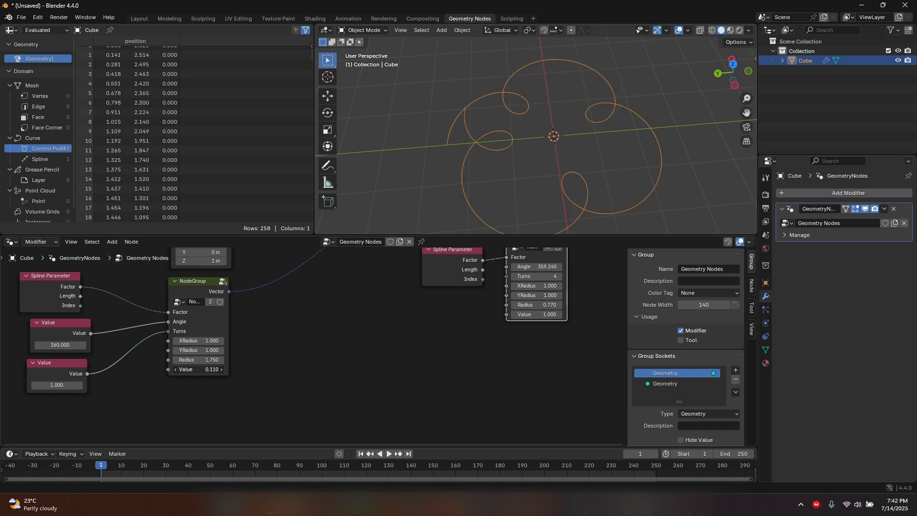
# Try -4 on the Value node feeding the first NodeGroup's Turns, examine the pattern, and set the node back to 1
pyautogui.moveTo(149, 397); pyautogui.dragTo(115, 397)
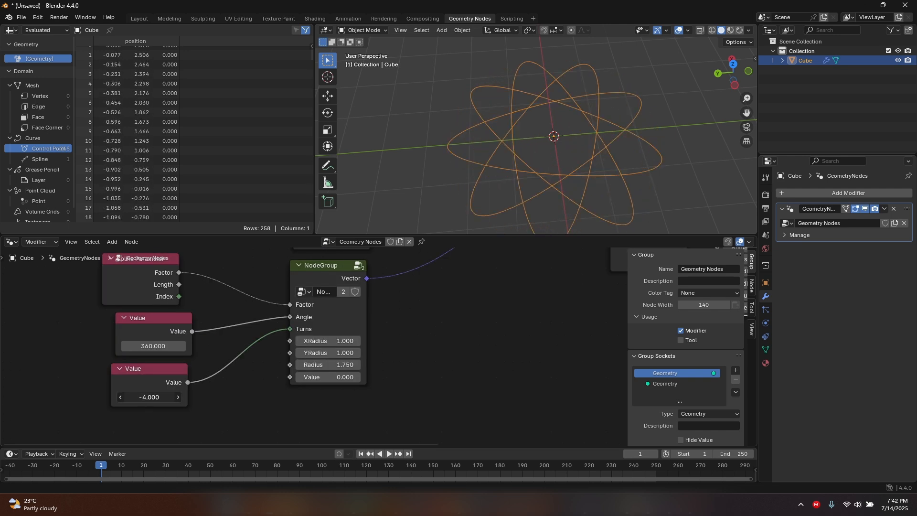
pyautogui.moveTo(537, 160); pyautogui.dragTo(574, 150, button='middle')
pyautogui.scroll(-6, 406, 372)
pyautogui.moveTo(479, 359); pyautogui.dragTo(331, 414, button='middle')
pyautogui.scroll(1, 330, 414)
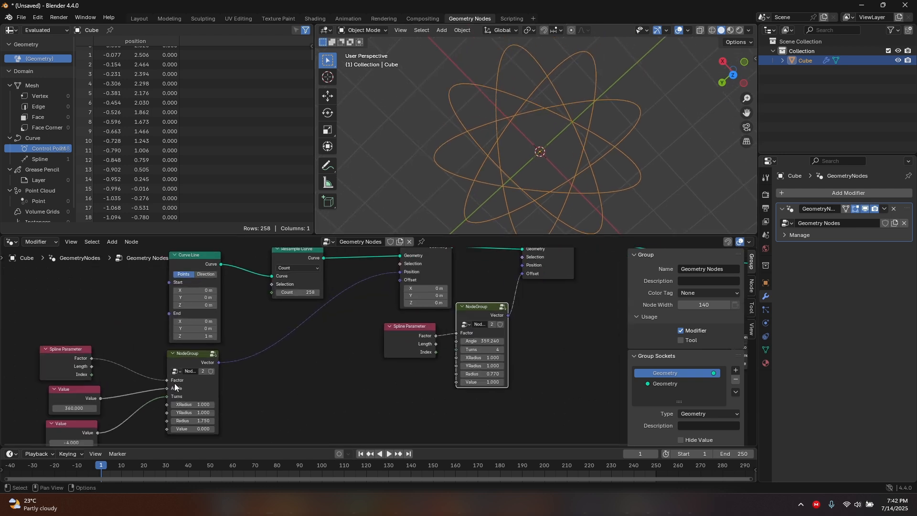
pyautogui.moveTo(190, 375); pyautogui.dragTo(287, 280, button='middle')
pyautogui.scroll(1, 196, 303)
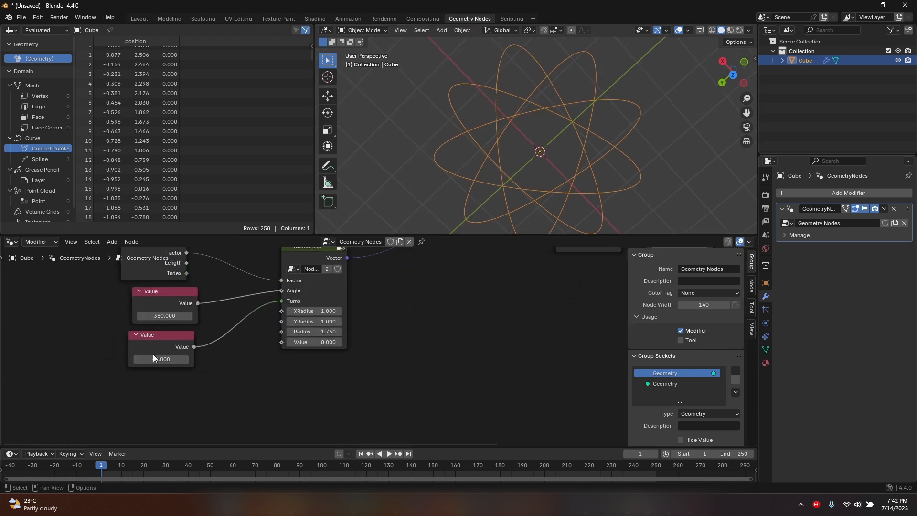
pyautogui.click(185, 359)
pyautogui.write('1')
pyautogui.press('Return')
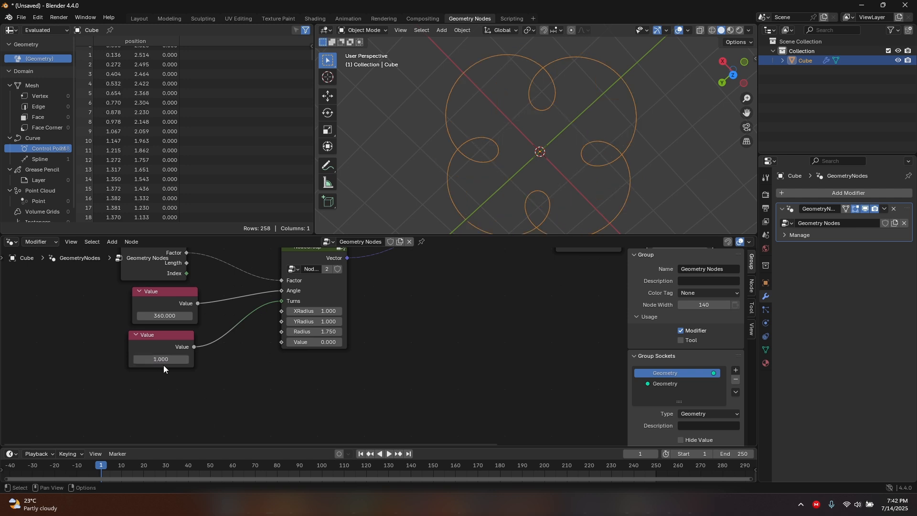
pyautogui.scroll(-2, 371, 352)
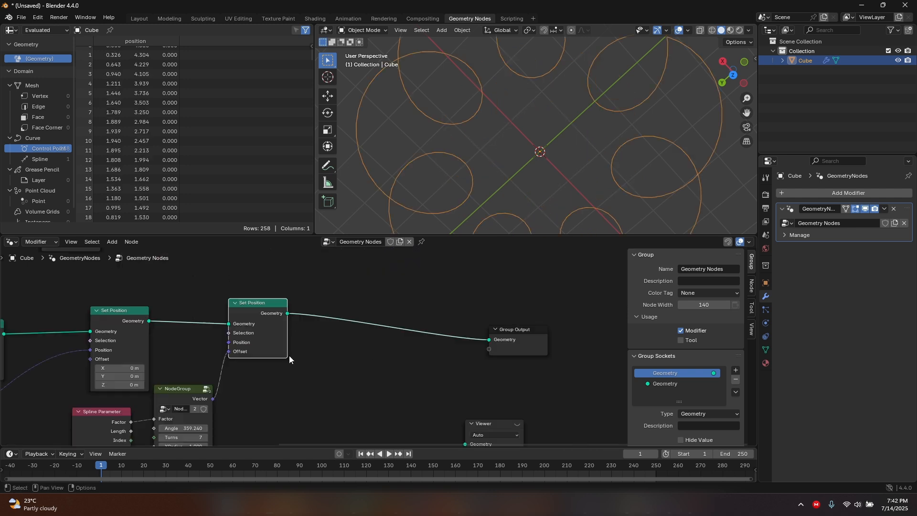
# Duplicate the second Set Position before the Group Output and drive its Offset with a duplicate of the NodeGroup feeding that node
pyautogui.hotkey('shift', 'd')
pyautogui.click(370, 333)
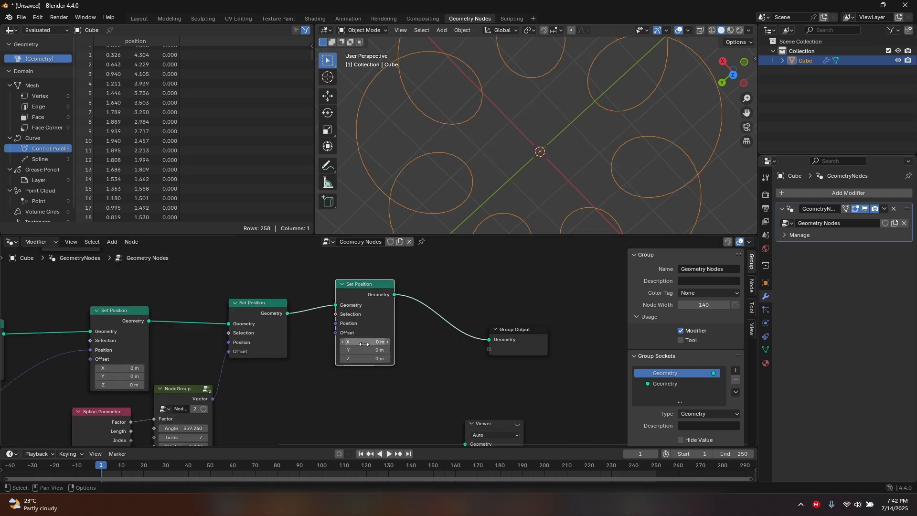
pyautogui.moveTo(328, 394); pyautogui.dragTo(354, 342, button='middle')
pyautogui.click(210, 349)
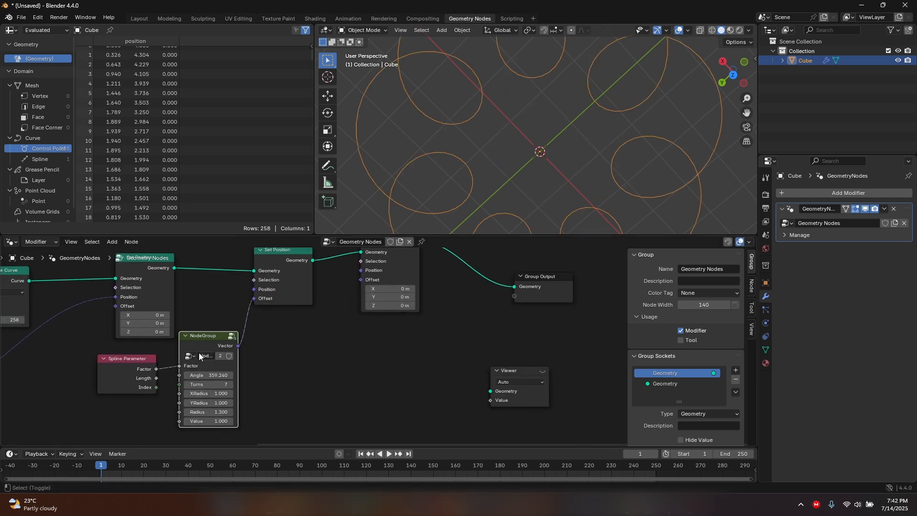
pyautogui.hotkey('shift', 'd')
pyautogui.click(332, 354)
pyautogui.moveTo(339, 347); pyautogui.dragTo(361, 280)
# Raise the new NodeGroup's Turns, adjust its Radius, and set the preceding NodeGroup's Radius to 3.490
pyautogui.scroll(-1, 460, 382)
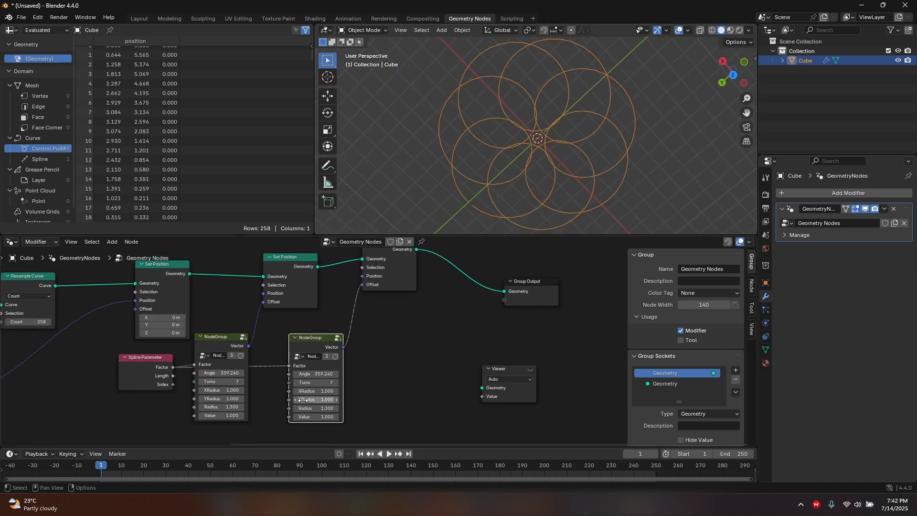
pyautogui.moveTo(304, 408); pyautogui.dragTo(321, 336, button='middle')
pyautogui.moveTo(321, 336)
pyautogui.mouseDown()
pyautogui.moveTo(211, 336)
pyautogui.moveTo(322, 327)
pyautogui.mouseUp()
pyautogui.scroll(2, 340, 346)
pyautogui.moveTo(155, 326); pyautogui.dragTo(214, 325)
pyautogui.scroll(-2, 267, 315)
pyautogui.moveTo(286, 291); pyautogui.dragTo(290, 366, button='middle')
pyautogui.moveTo(319, 302); pyautogui.dragTo(323, 300)
pyautogui.moveTo(329, 356); pyautogui.dragTo(381, 385)
pyautogui.scroll(-3, 409, 360)
pyautogui.scroll(3, 385, 351)
pyautogui.scroll(-3, 230, 387)
pyautogui.moveTo(215, 391); pyautogui.dragTo(305, 383, button='middle')
pyautogui.moveTo(305, 381); pyautogui.dragTo(352, 382)
# Increase the Radius of the first NodeGroup, which drives the base circle's Position
pyautogui.scroll(-3, 229, 381)
pyautogui.moveTo(189, 379); pyautogui.dragTo(490, 297, button='middle')
pyautogui.moveTo(289, 346); pyautogui.dragTo(612, 346)
pyautogui.scroll(-4, 384, 344)
# Set the Resample Curve node's Count to 2000 for a smoother curve
pyautogui.moveTo(390, 345); pyautogui.dragTo(372, 438, button='middle')
pyautogui.click(374, 341)
pyautogui.write('3')
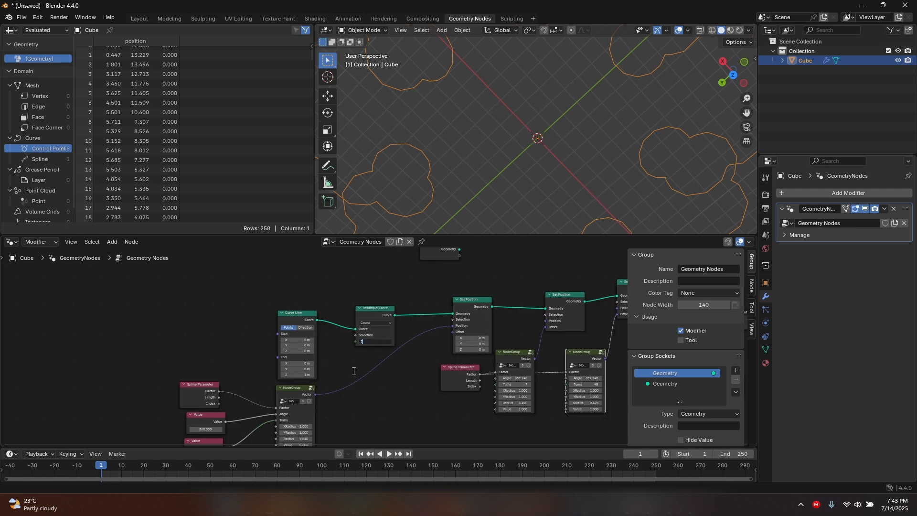
pyautogui.write('000')
pyautogui.press('Return')
# Set the Radius of the last NodeGroup to -1.470
pyautogui.scroll(-6, 354, 370)
pyautogui.scroll(-4, 554, 139)
pyautogui.moveTo(554, 139); pyautogui.dragTo(563, 81, button='middle')
pyautogui.scroll(9, 401, 349)
pyautogui.moveTo(318, 411); pyautogui.dragTo(299, 341, button='middle')
pyautogui.moveTo(317, 363); pyautogui.dragTo(270, 363)
# Increase the last NodeGroup's Turns to 60 and examine the looping pattern
pyautogui.click(338, 322)
pyautogui.scroll(-3, 600, 180)
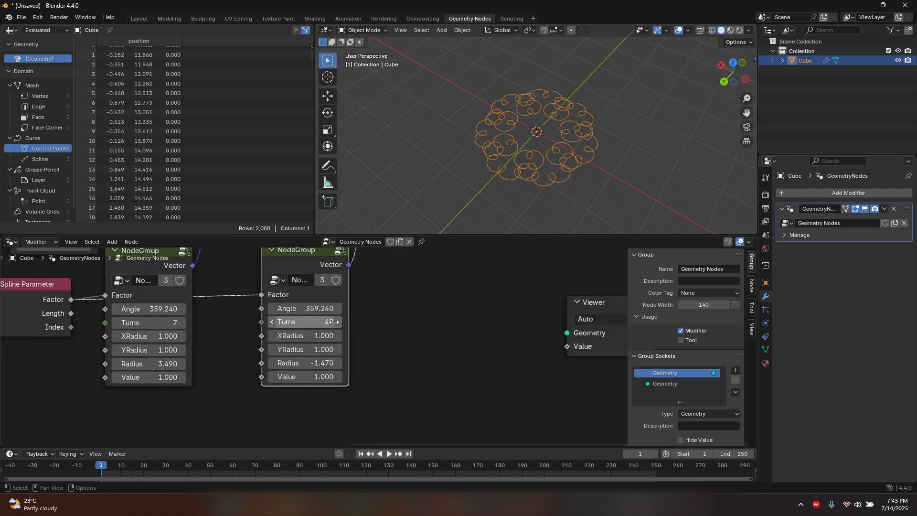
pyautogui.click(335, 322)
pyautogui.click(334, 322)
pyautogui.moveTo(335, 322)
pyautogui.mouseDown()
pyautogui.moveTo(313, 322)
pyautogui.moveTo(344, 318)
pyautogui.mouseUp()
pyautogui.scroll(2, 326, 333)
pyautogui.moveTo(548, 112); pyautogui.dragTo(532, 97, button='middle')
# Try varying the last NodeGroup's Radius and a YRadius of -2.400, and set YRadius back to 1
pyautogui.moveTo(306, 366); pyautogui.dragTo(353, 366)
pyautogui.rightClick(353, 366)
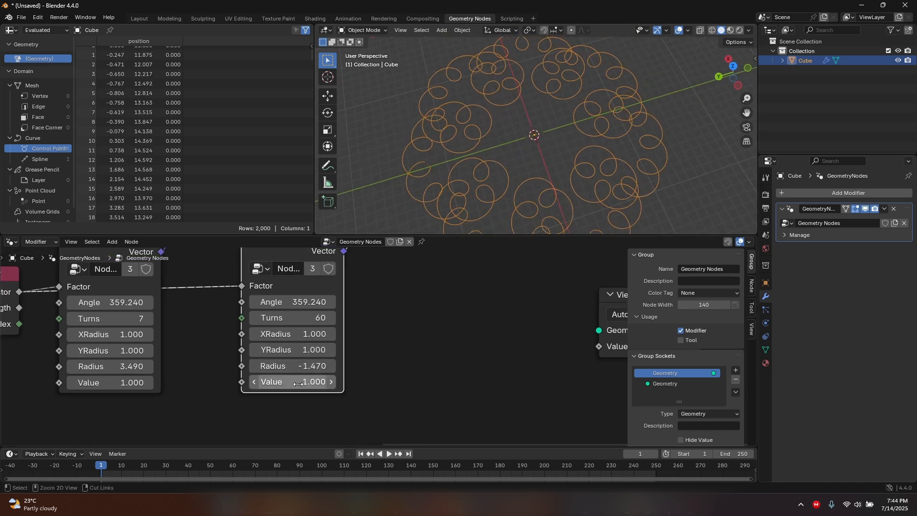
pyautogui.moveTo(303, 350); pyautogui.dragTo(271, 350)
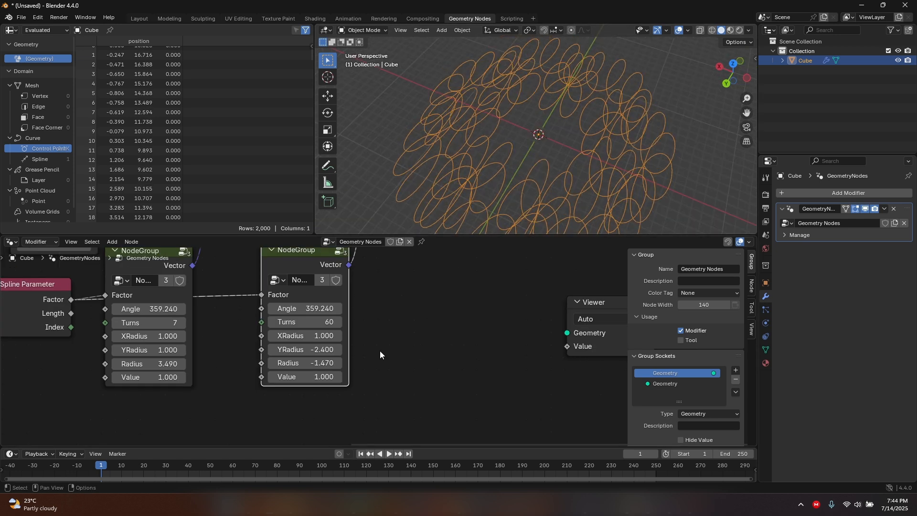
pyautogui.moveTo(379, 350); pyautogui.dragTo(380, 346, button='middle')
pyautogui.doubleClick(314, 344)
pyautogui.write('1')
pyautogui.press('Return')
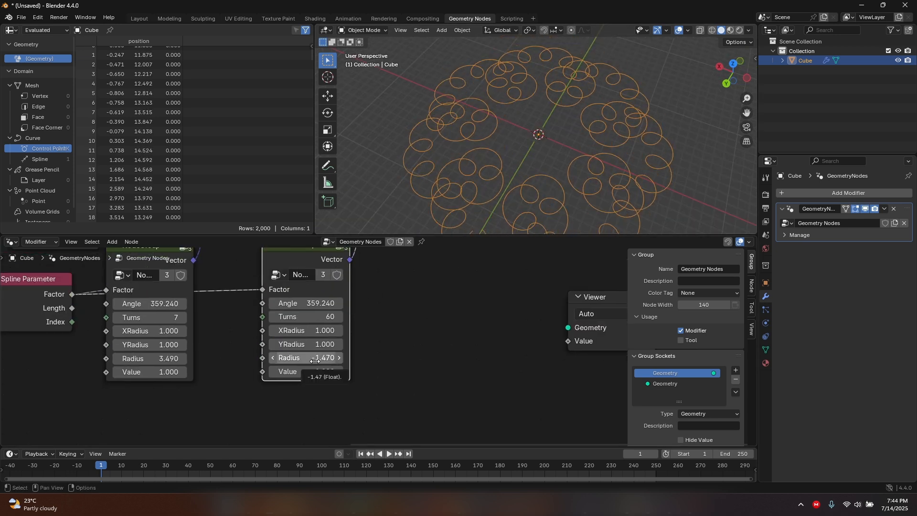